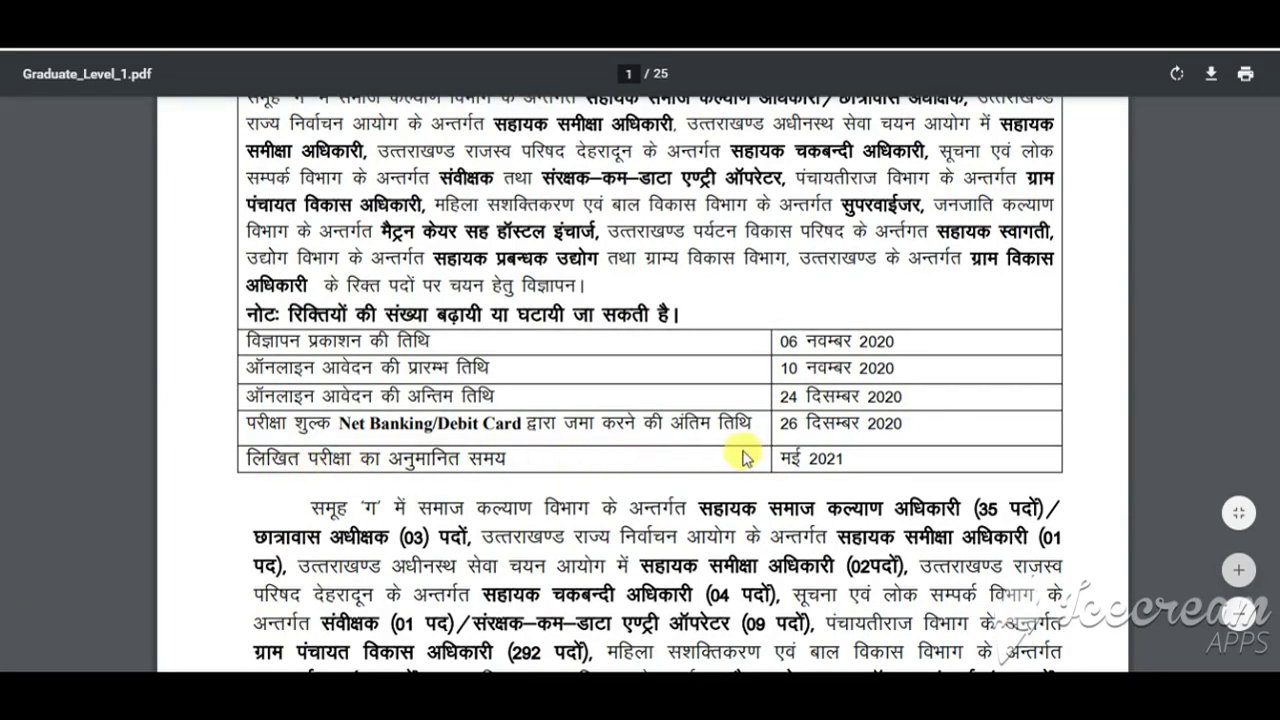
Step: Read the PDF notice down to the page 2 vacancy table, then switch to the UKSSSC portal tab
scroll(743, 457, up, 2)
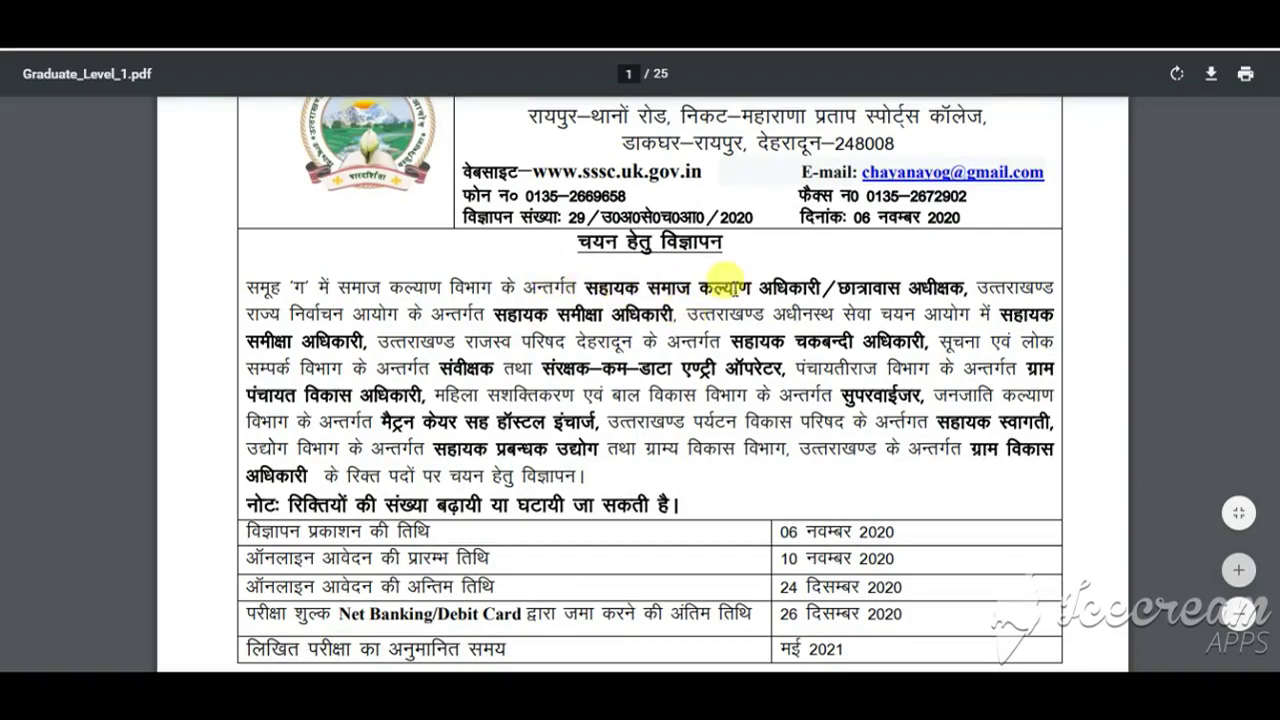
scroll(608, 297, down, 4)
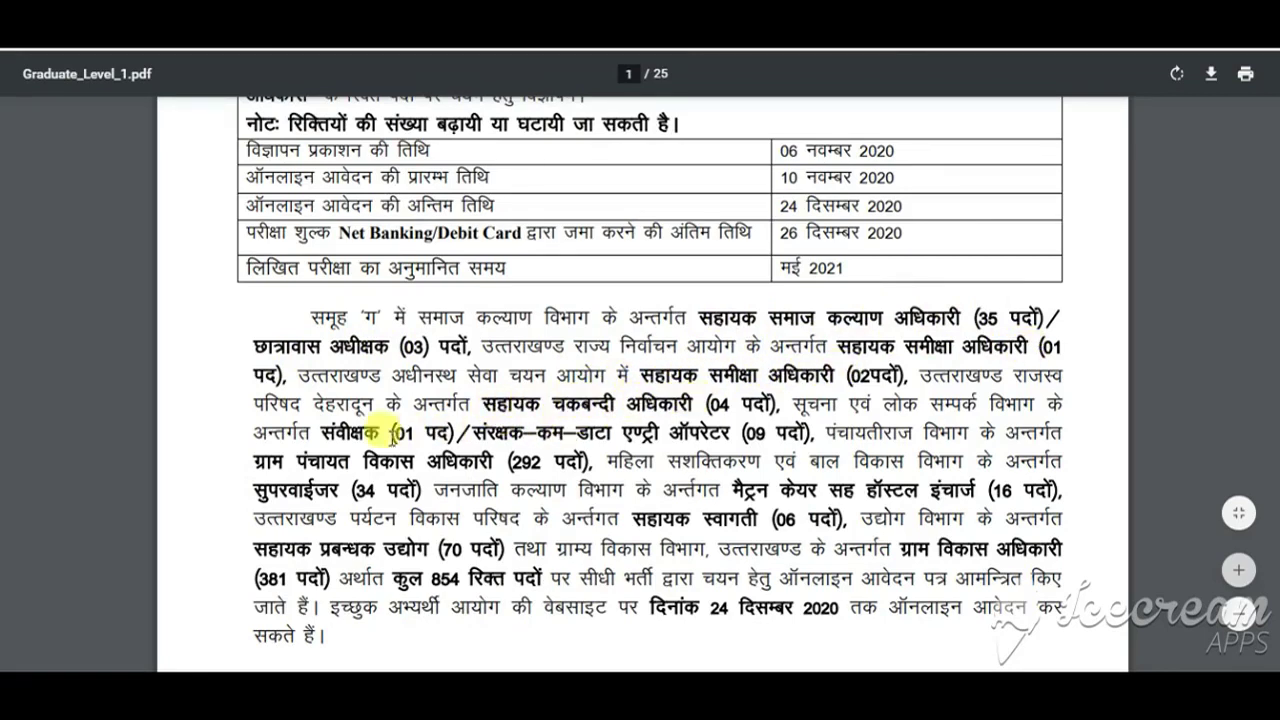
scroll(325, 437, down, 2)
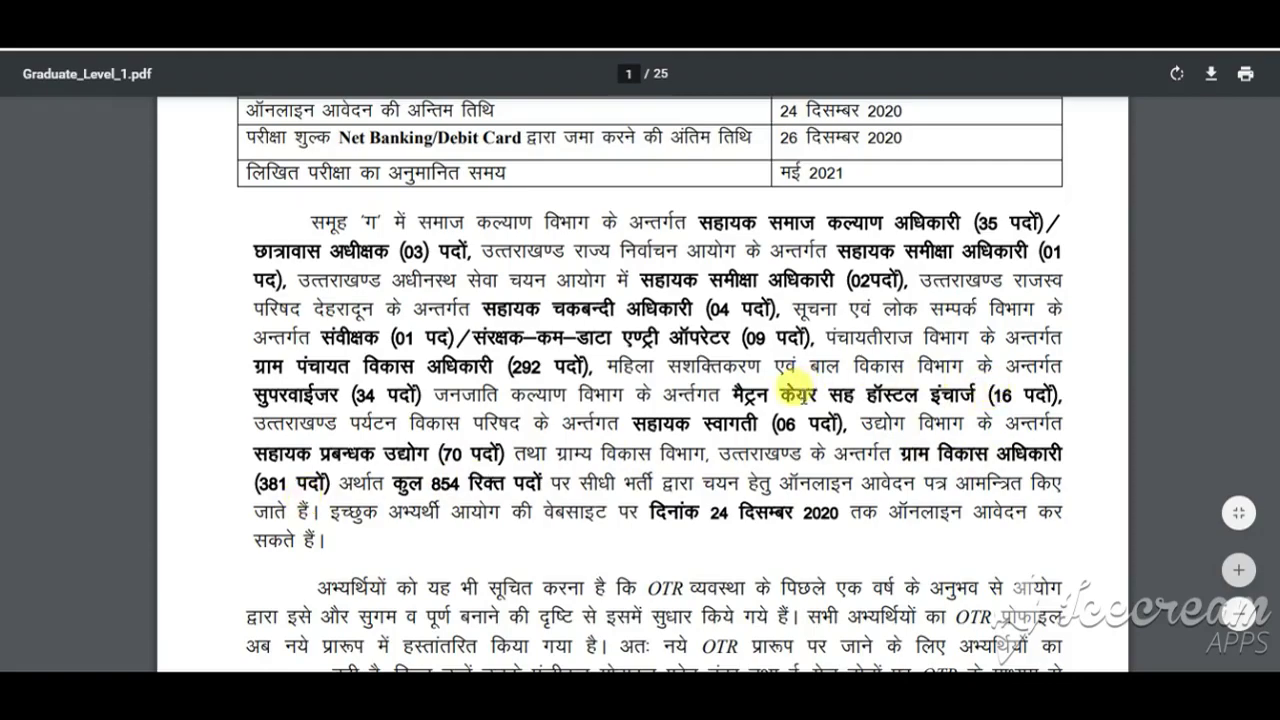
scroll(619, 438, down, 3)
scroll(619, 438, down, 10)
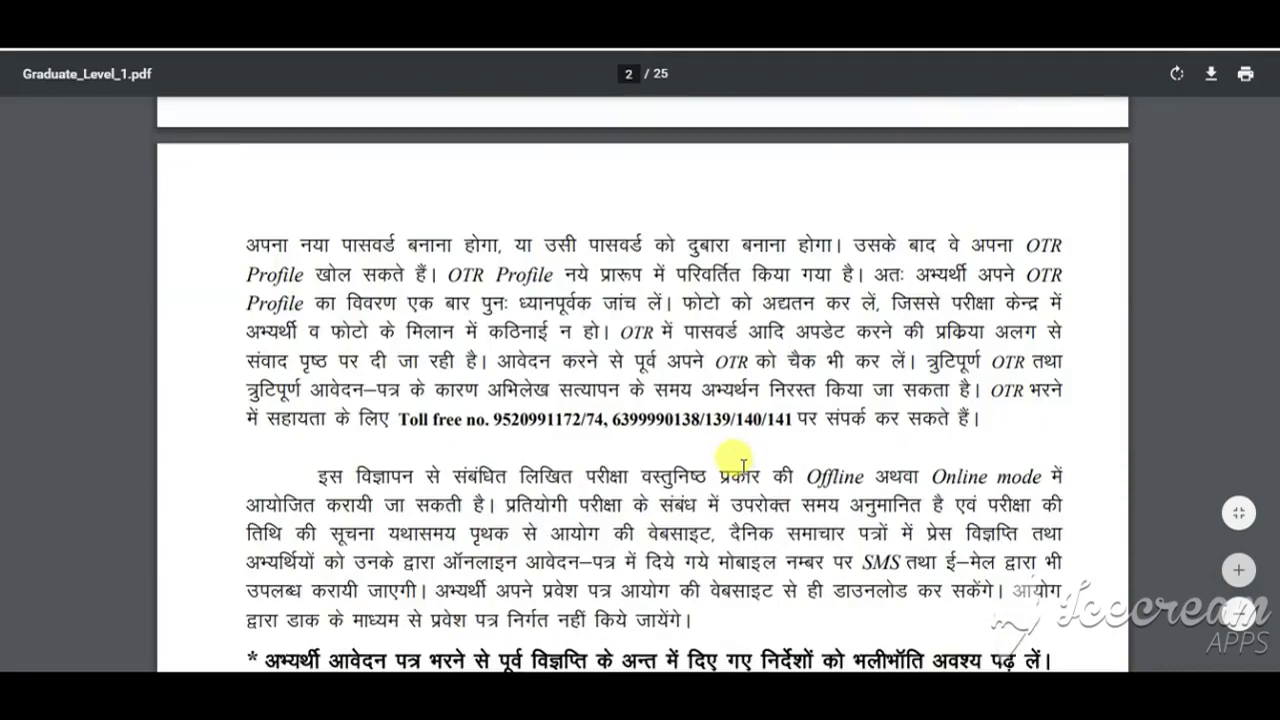
scroll(702, 422, up, 4)
scroll(702, 422, up, 2)
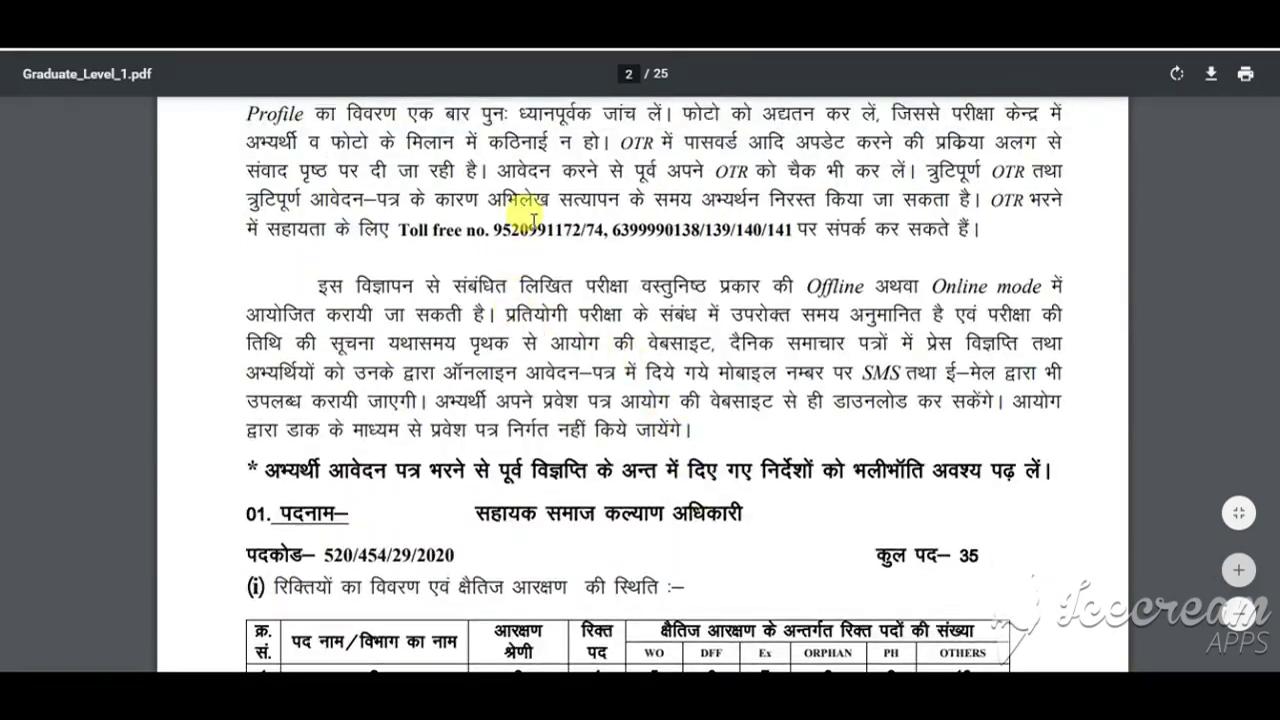
scroll(872, 432, down, 4)
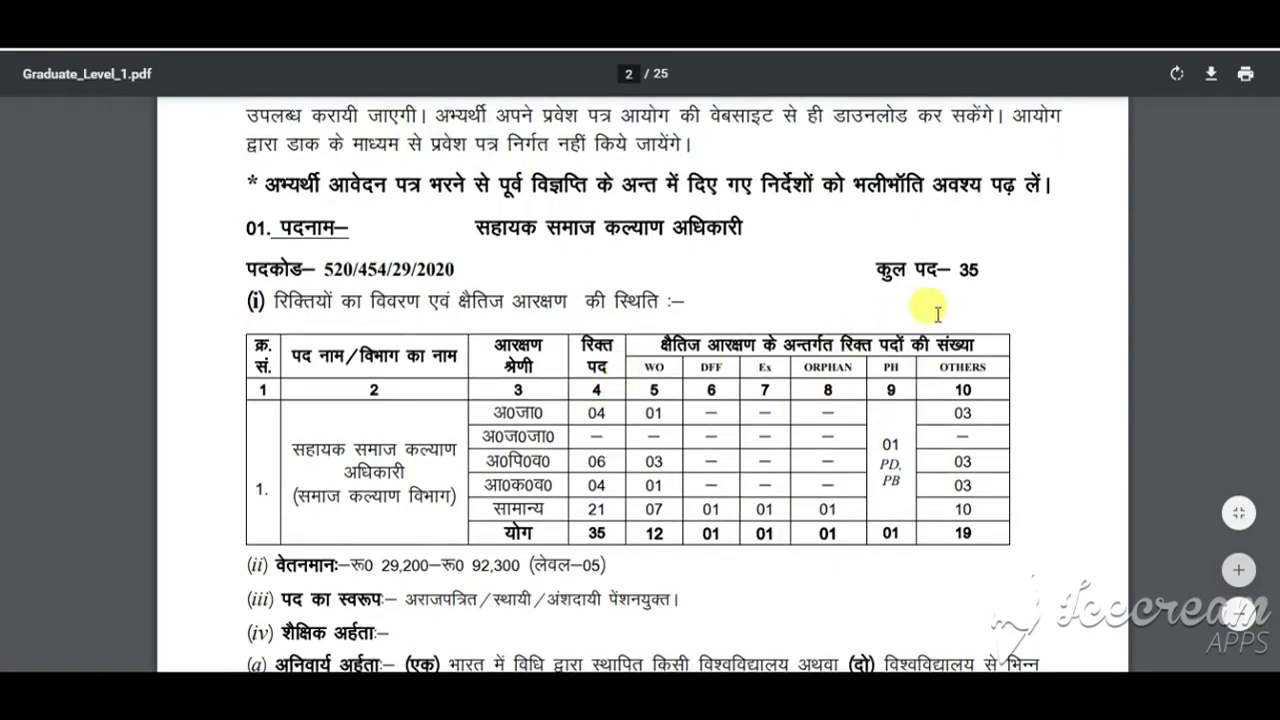
scroll(770, 390, down, 2)
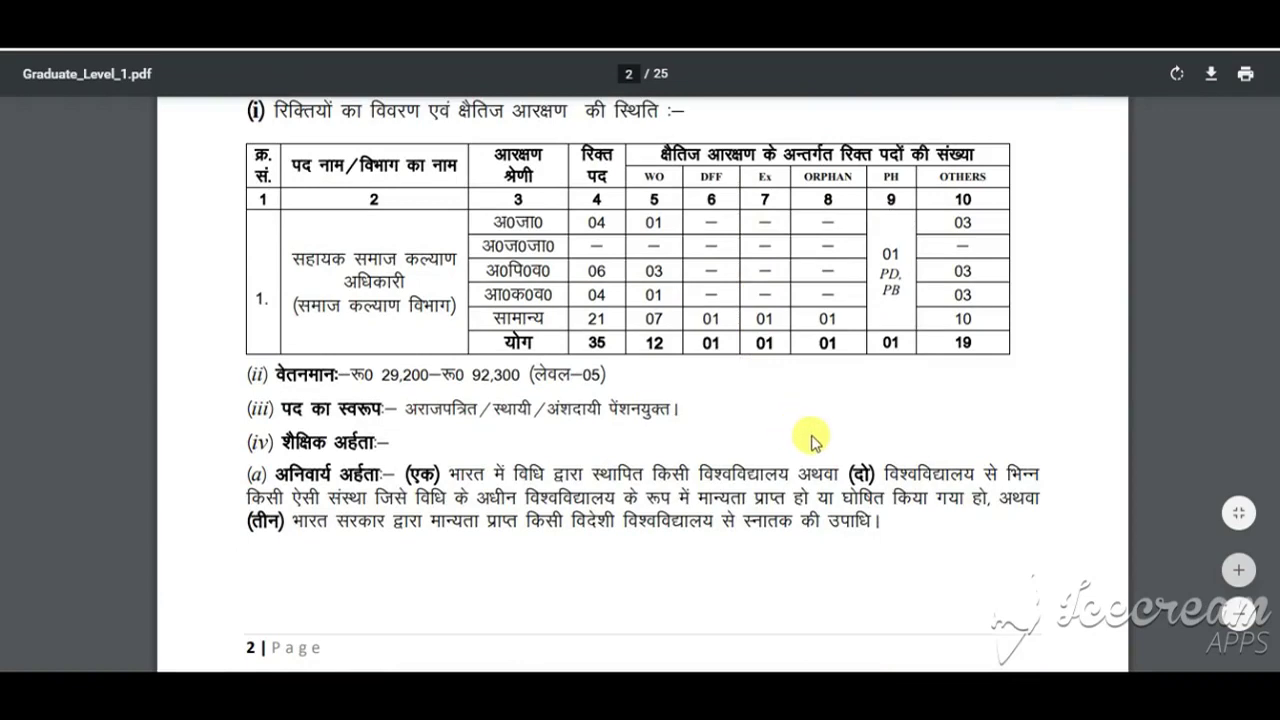
scroll(860, 426, down, 2)
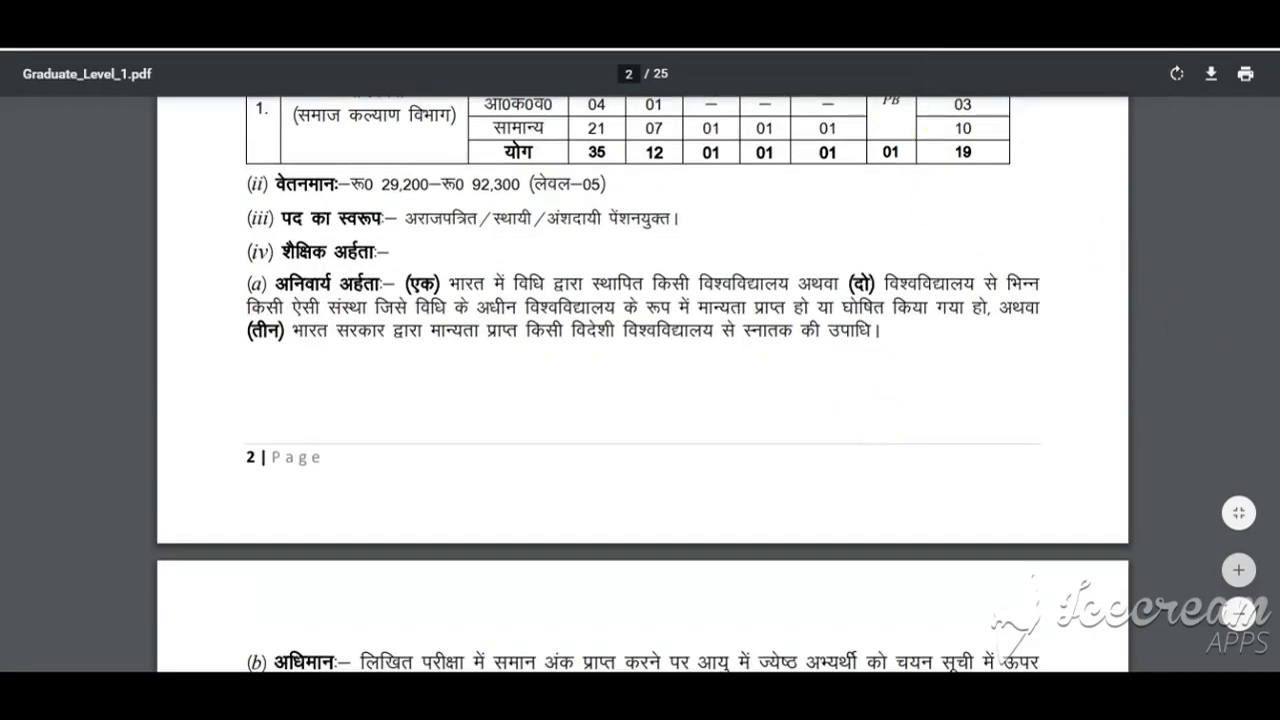
scroll(1006, 137, up, 2)
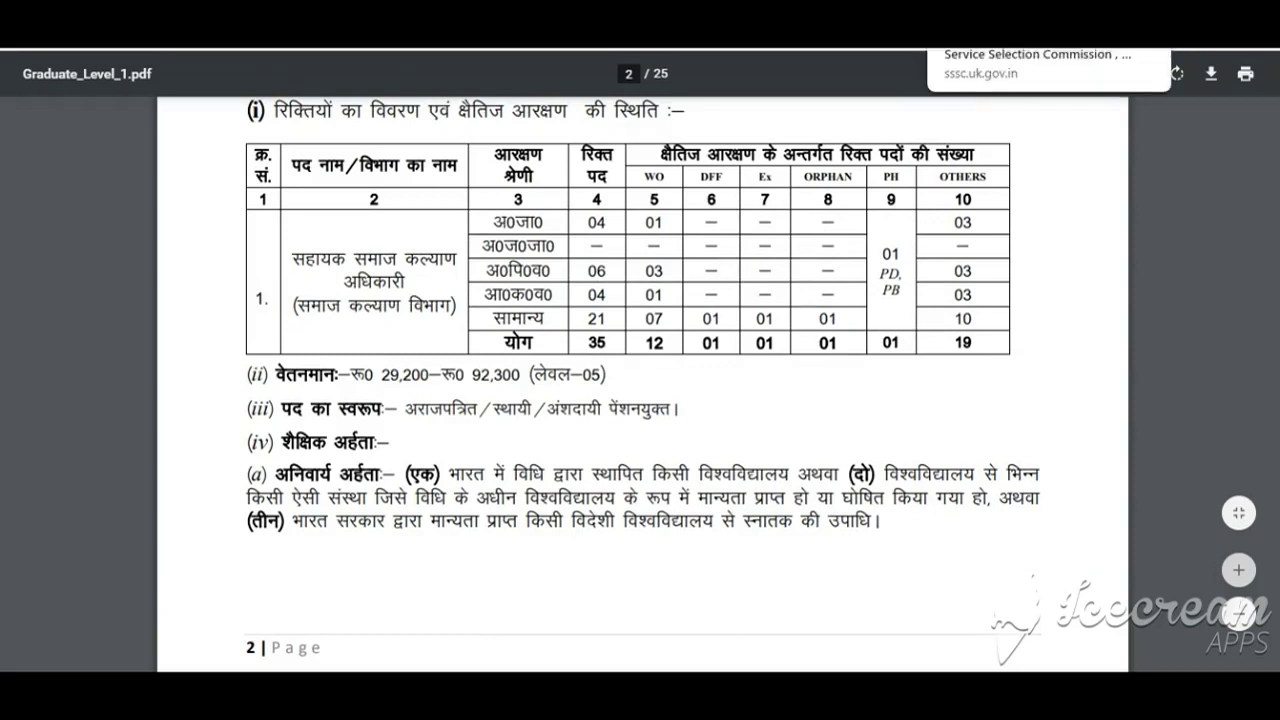
click(765, 62)
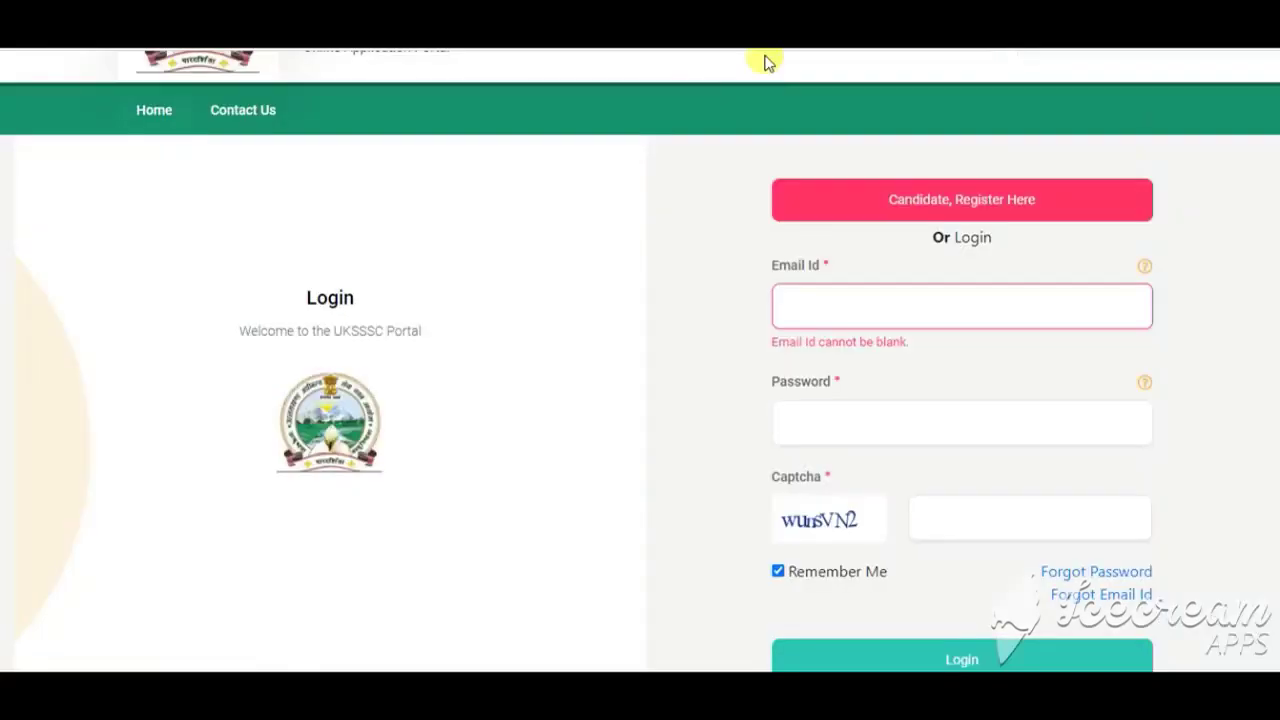
Step: Register as a new candidate with the candidate's full name, mobile number and e-mail address
scroll(331, 354, up, 2)
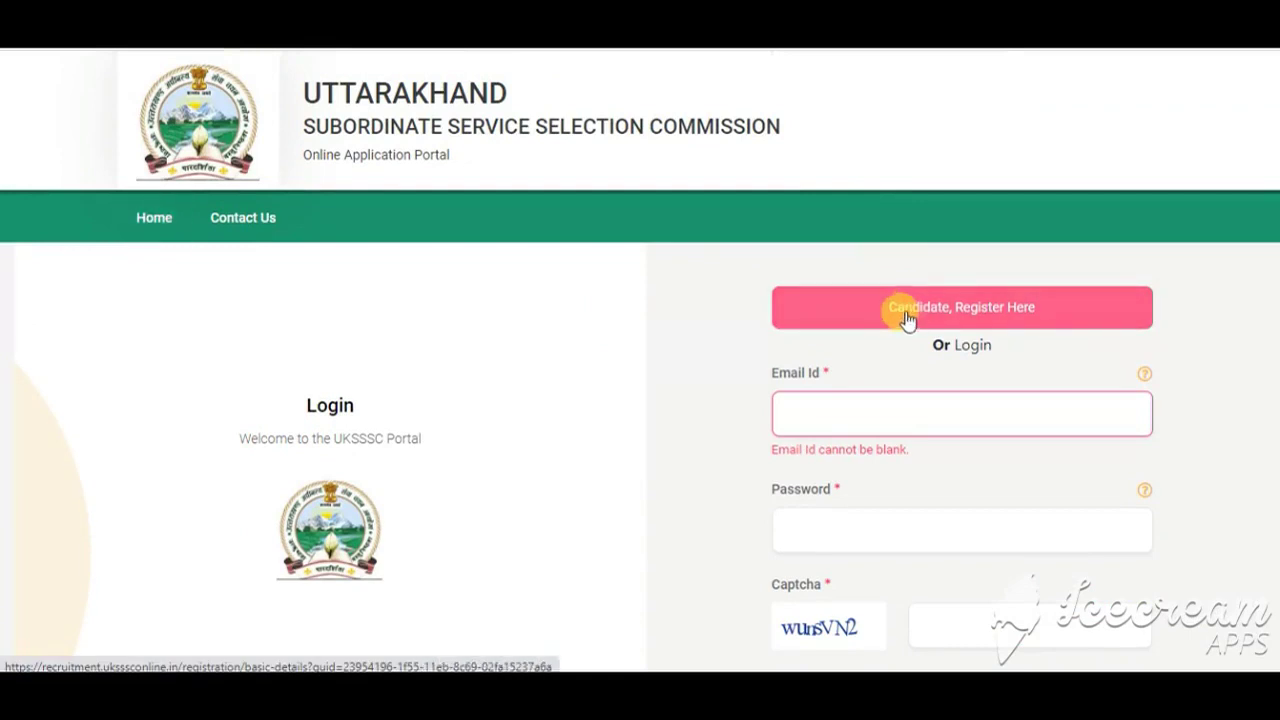
click(906, 318)
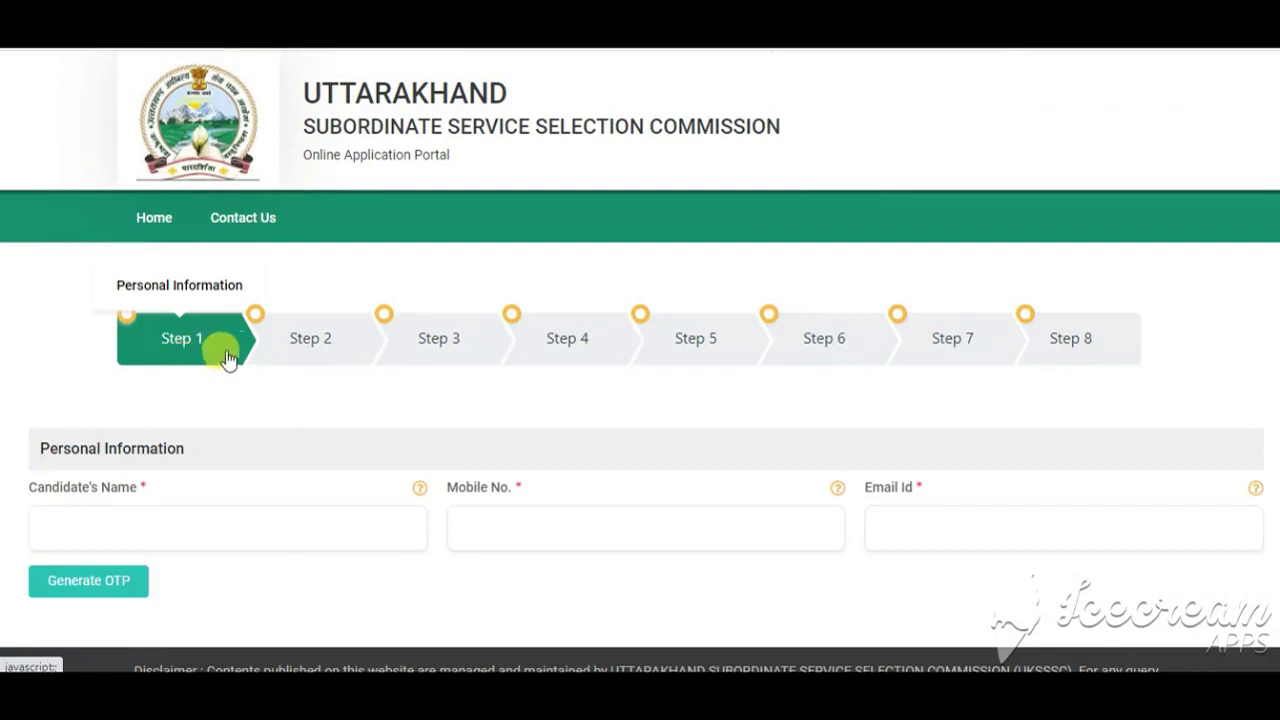
click(322, 356)
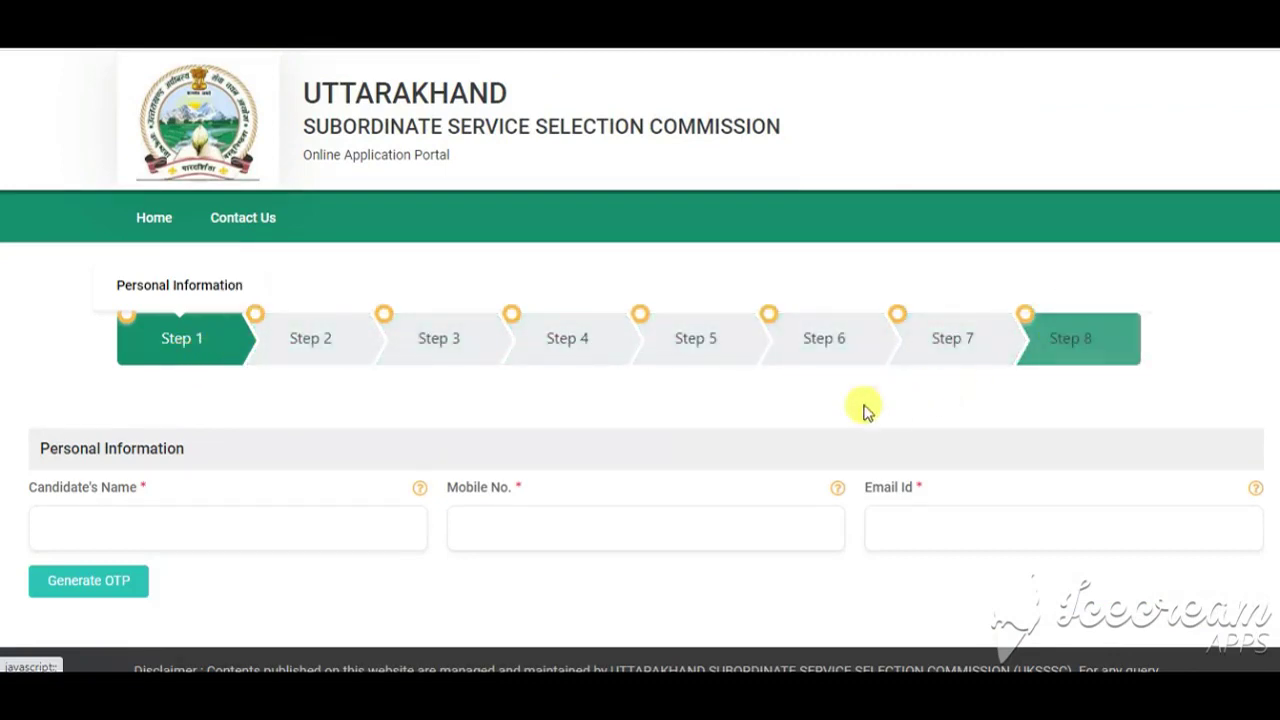
scroll(353, 375, down, 2)
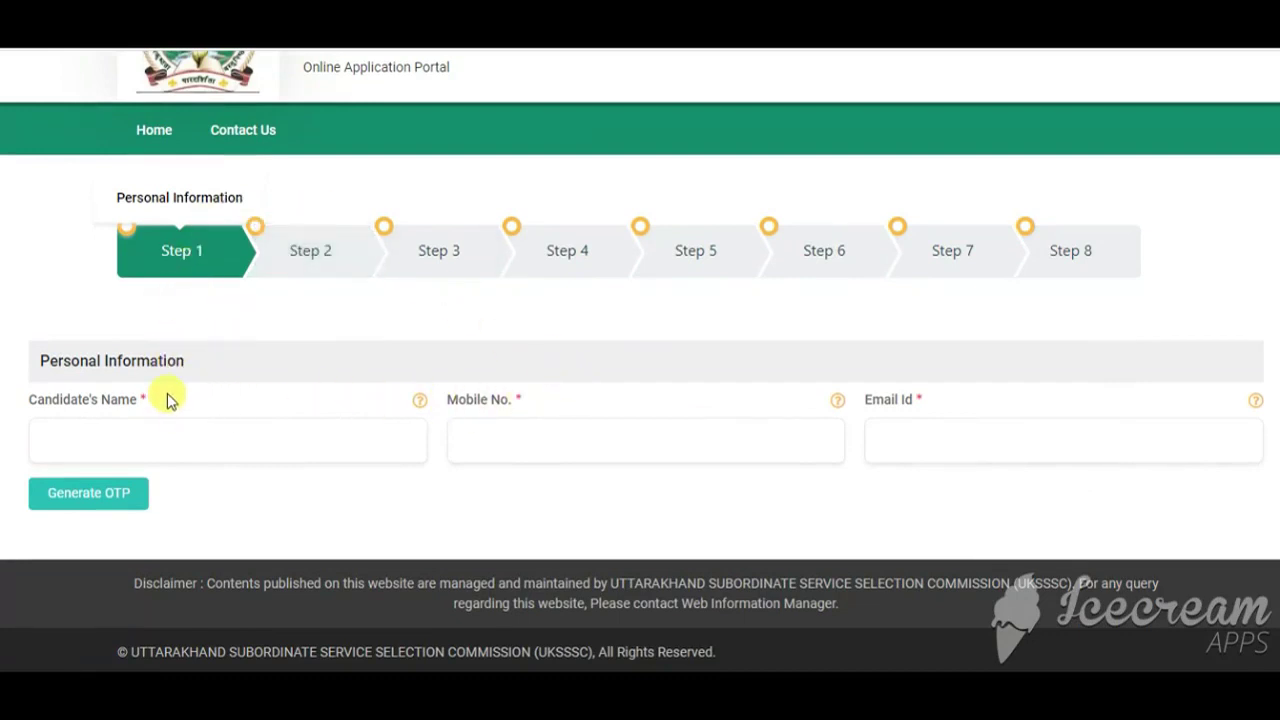
click(142, 430)
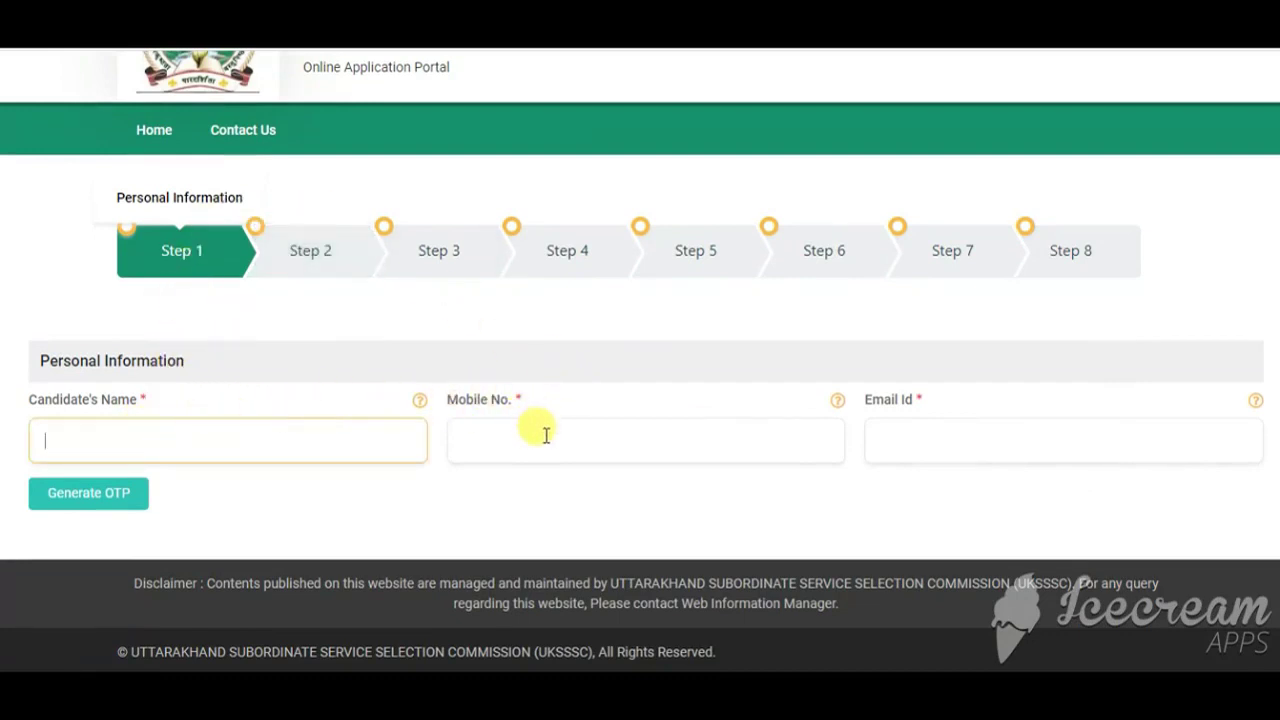
click(546, 435)
click(915, 437)
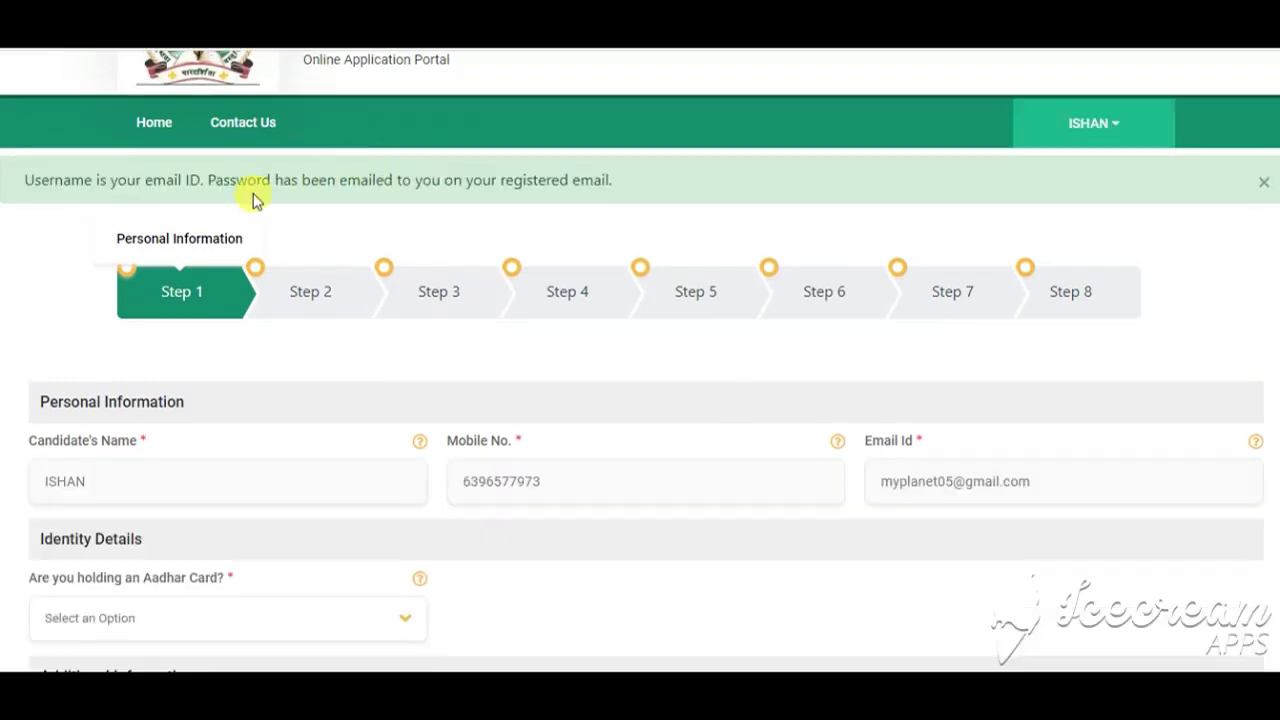
scroll(300, 205, up, 1)
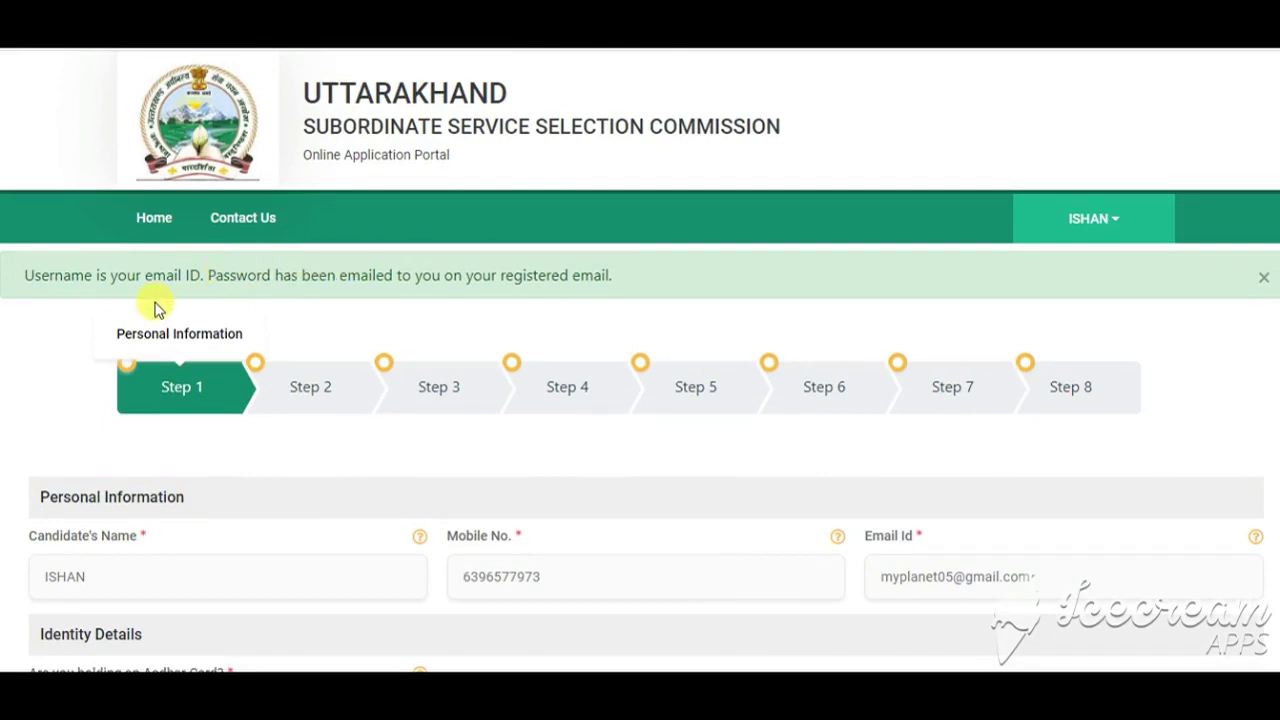
Step: In Identity Details, answer Yes to holding an Aadhar Card after briefly choosing No
click(312, 388)
scroll(397, 305, down, 5)
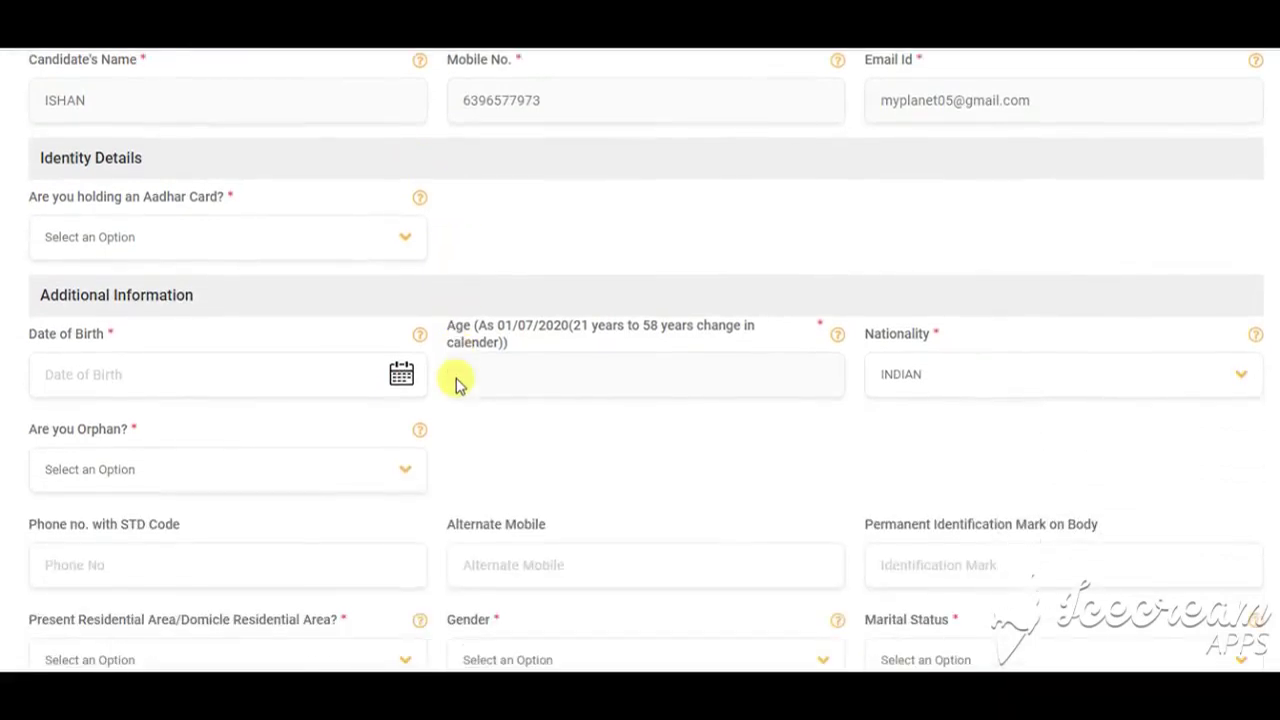
click(135, 248)
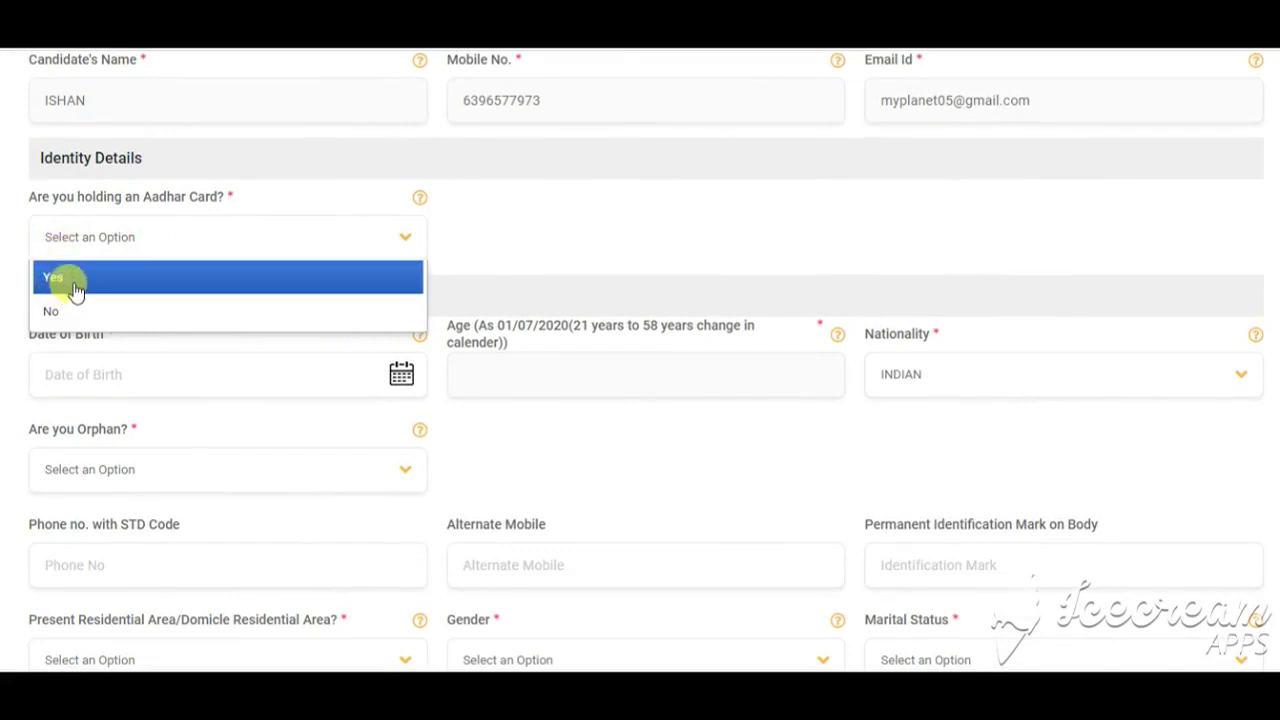
click(75, 325)
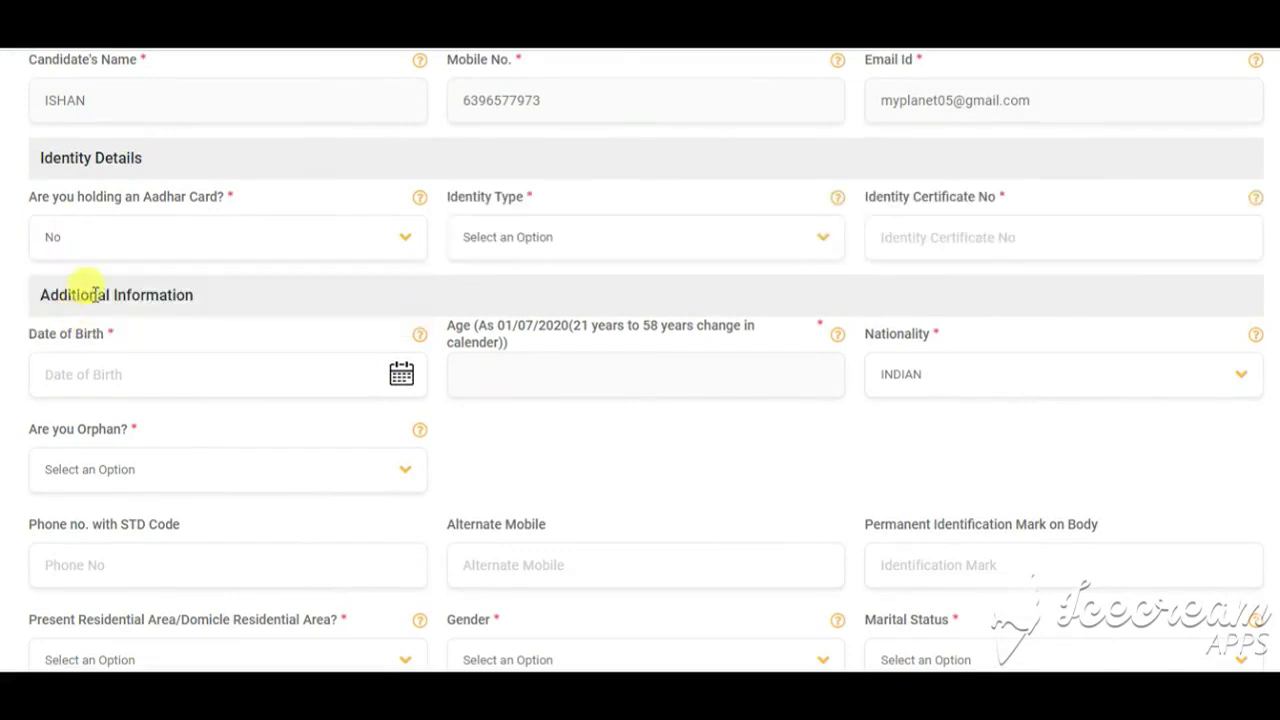
click(548, 237)
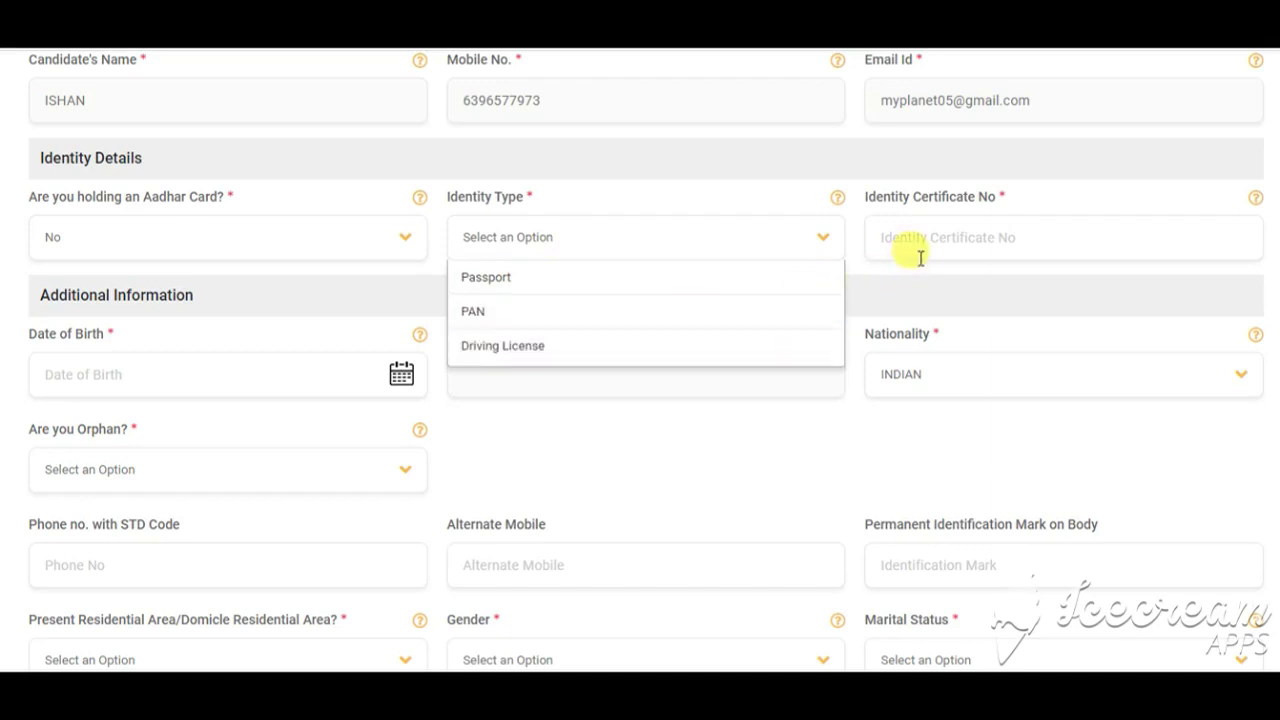
click(235, 240)
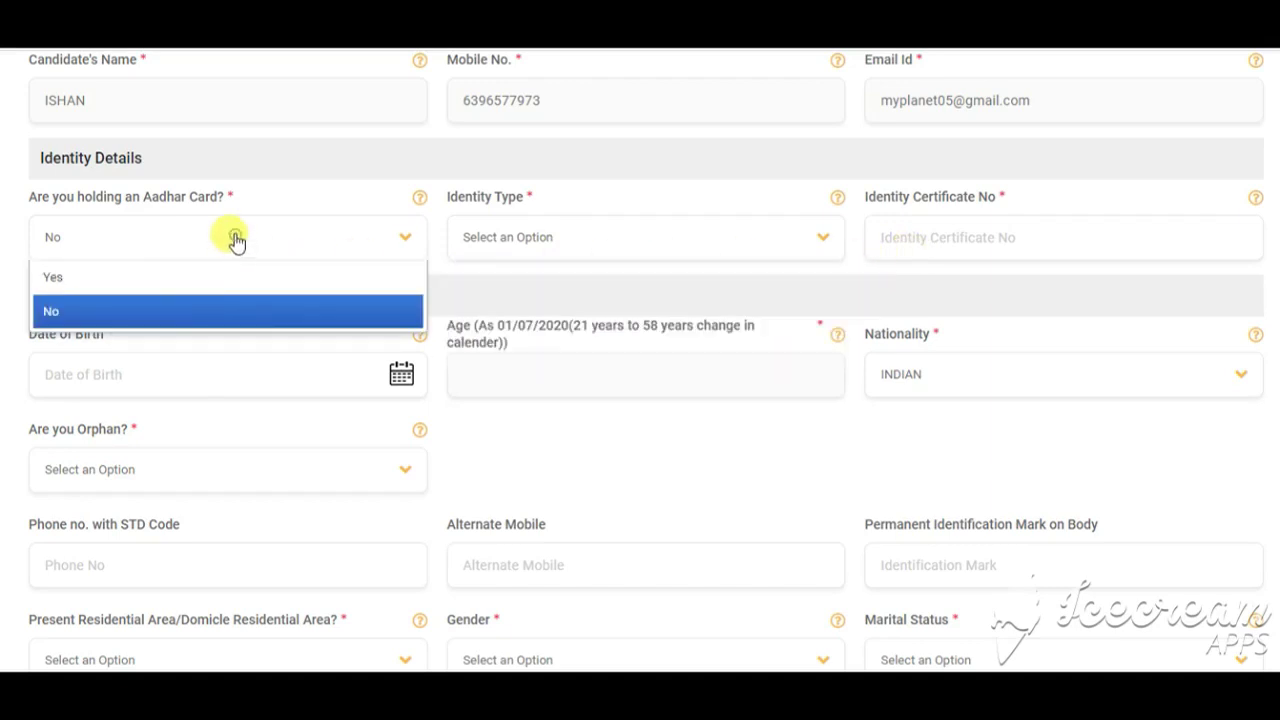
click(158, 285)
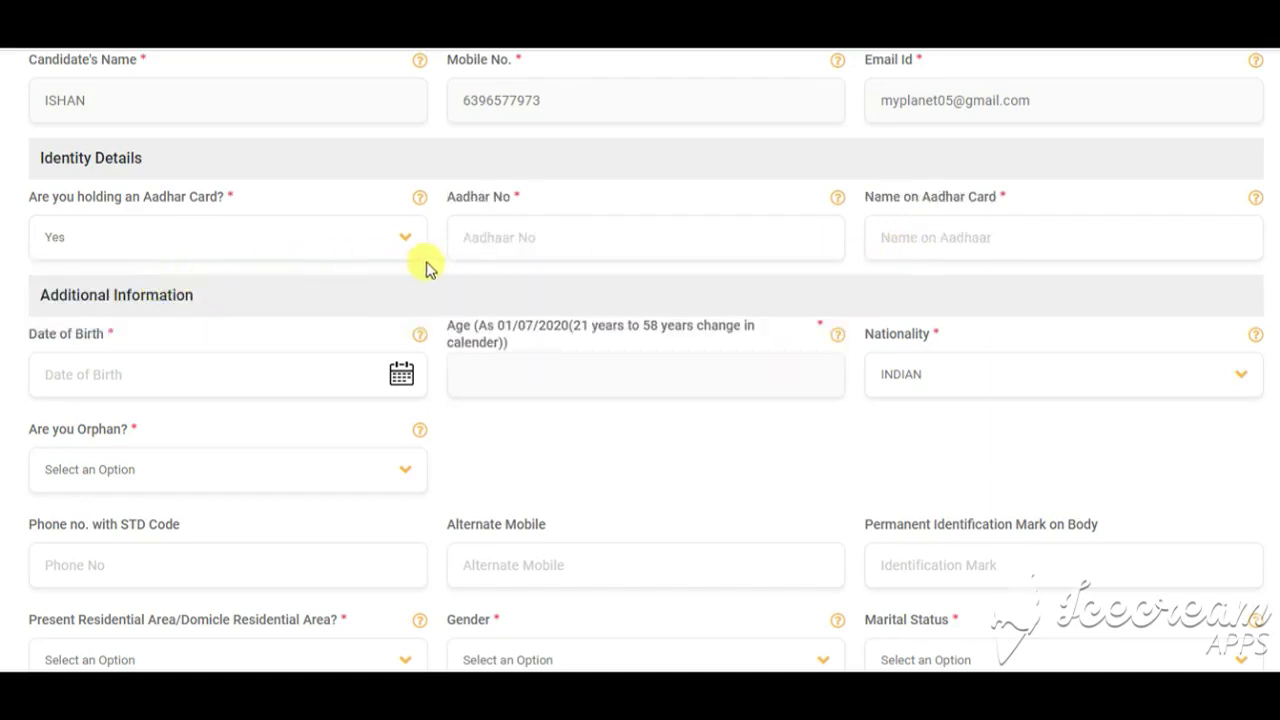
Step: Step through the Aadhar number, name on Aadhar, date of birth and nationality fields
click(700, 243)
click(966, 237)
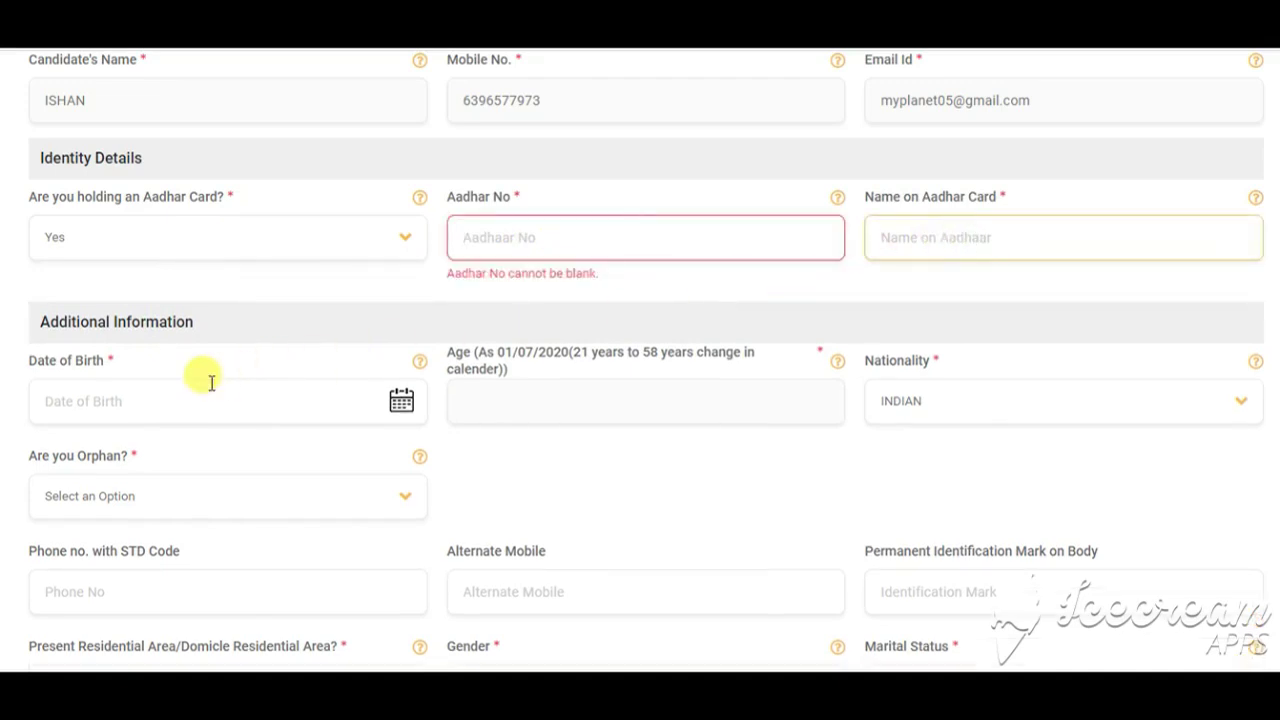
click(168, 396)
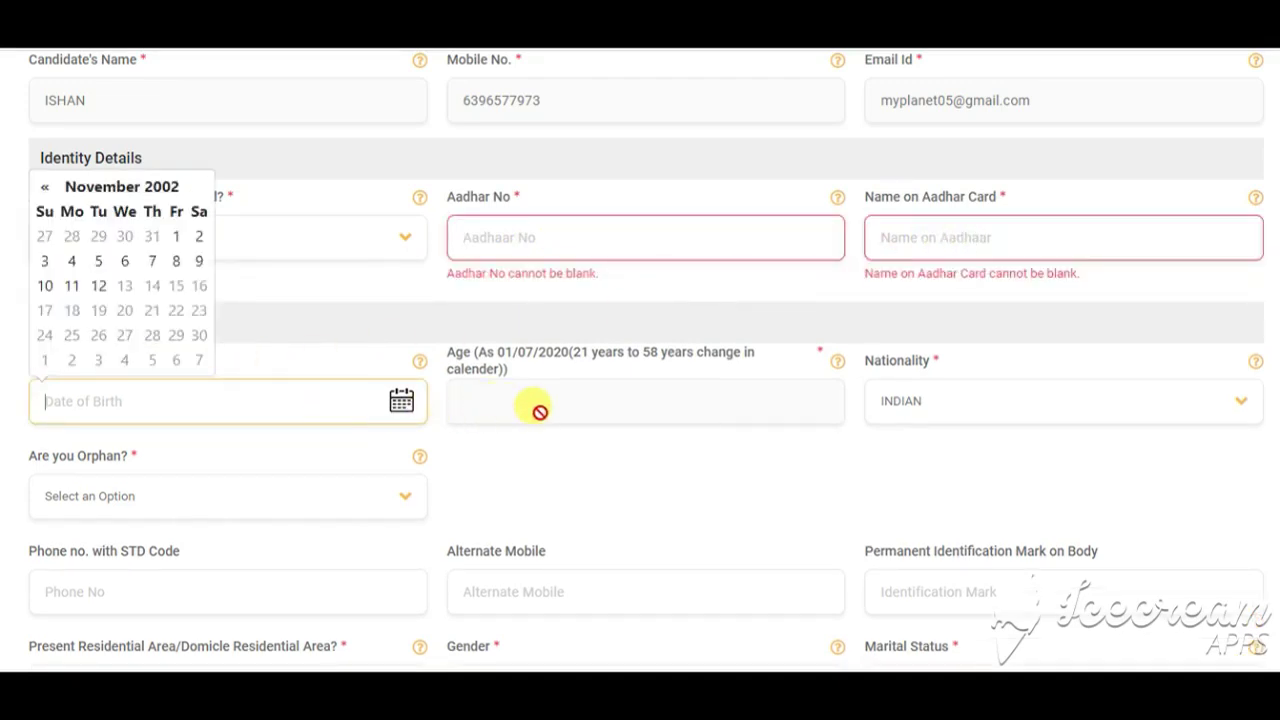
click(962, 406)
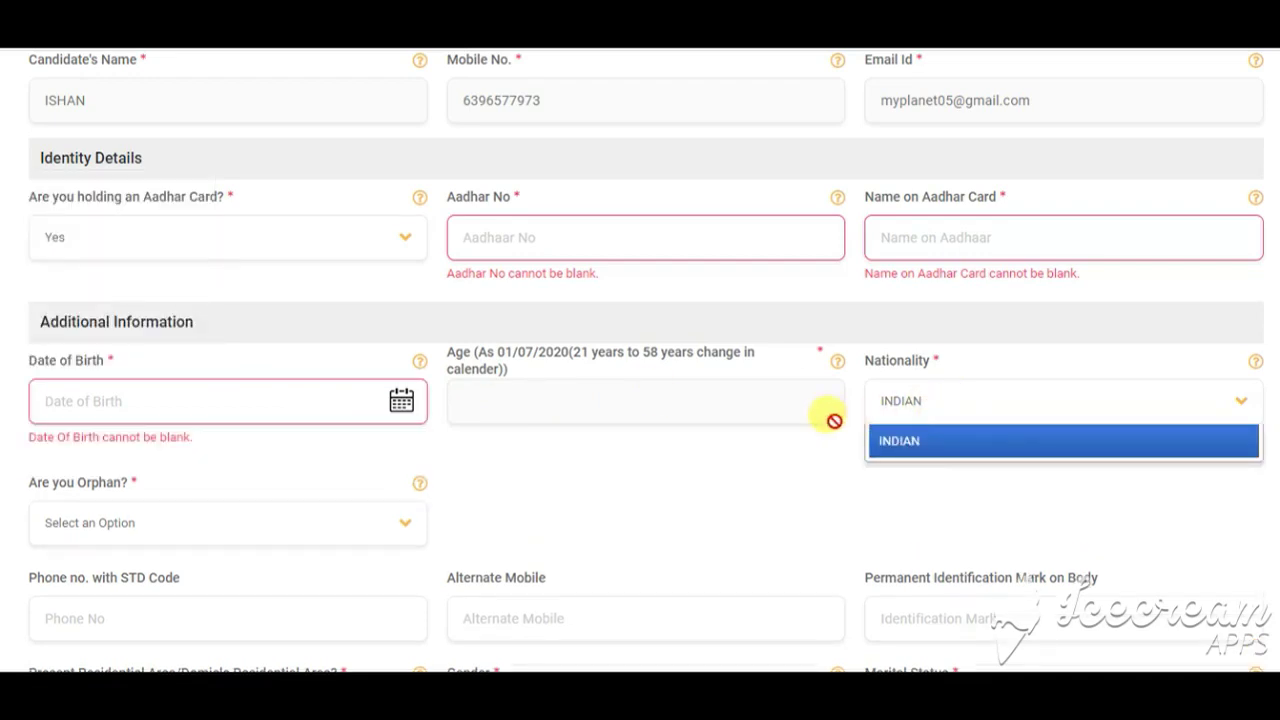
scroll(212, 468, down, 2)
Step: Answer Yes to 'Are you Orphan?' and inspect the orphanage and certificate fields
click(157, 335)
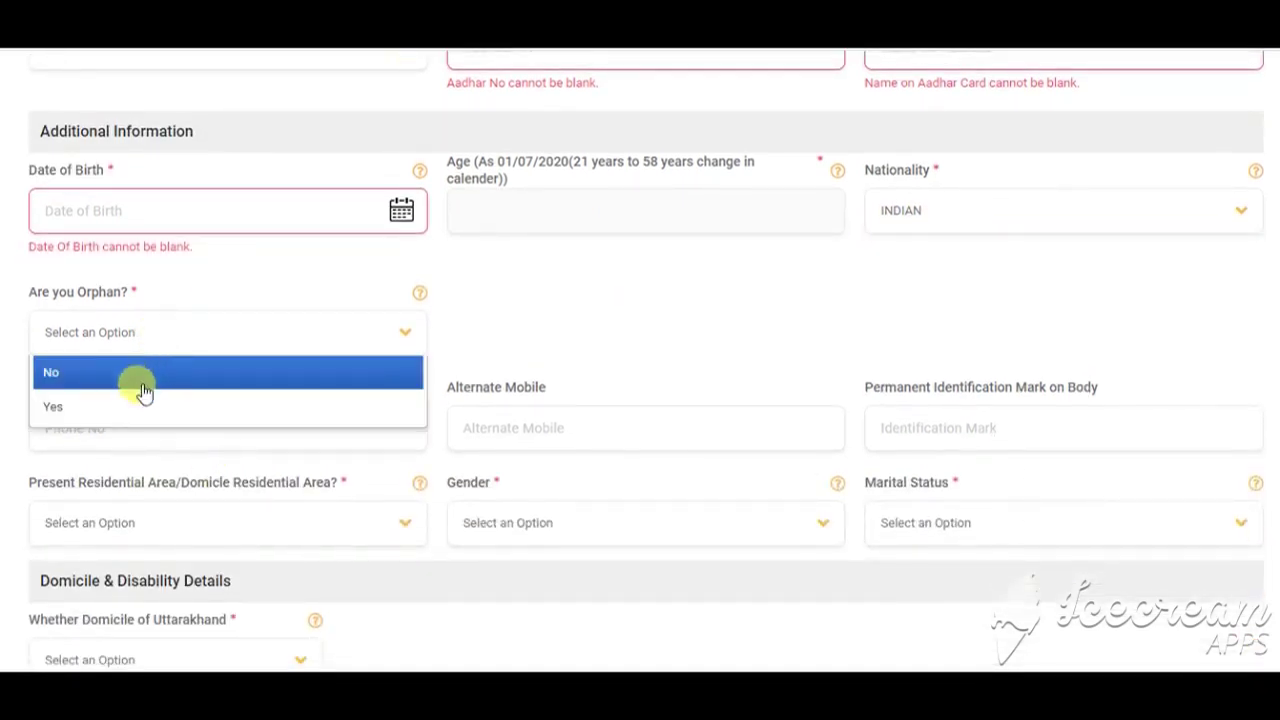
click(133, 414)
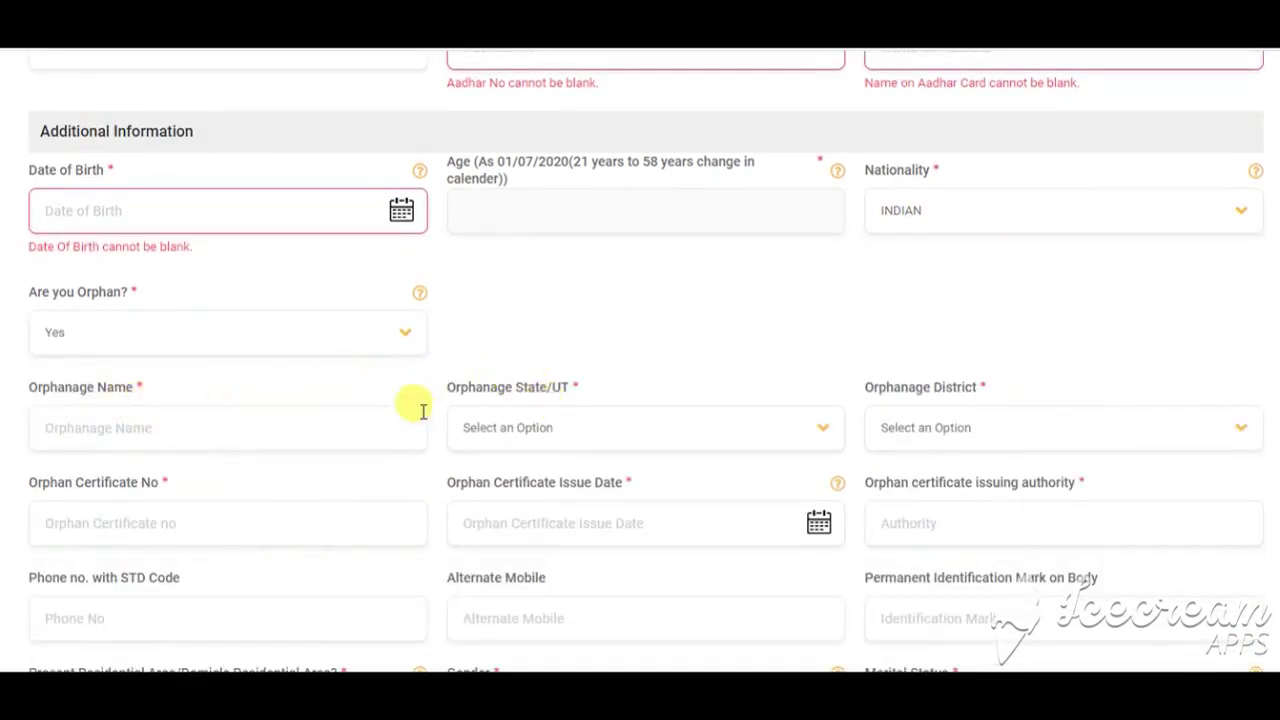
click(128, 440)
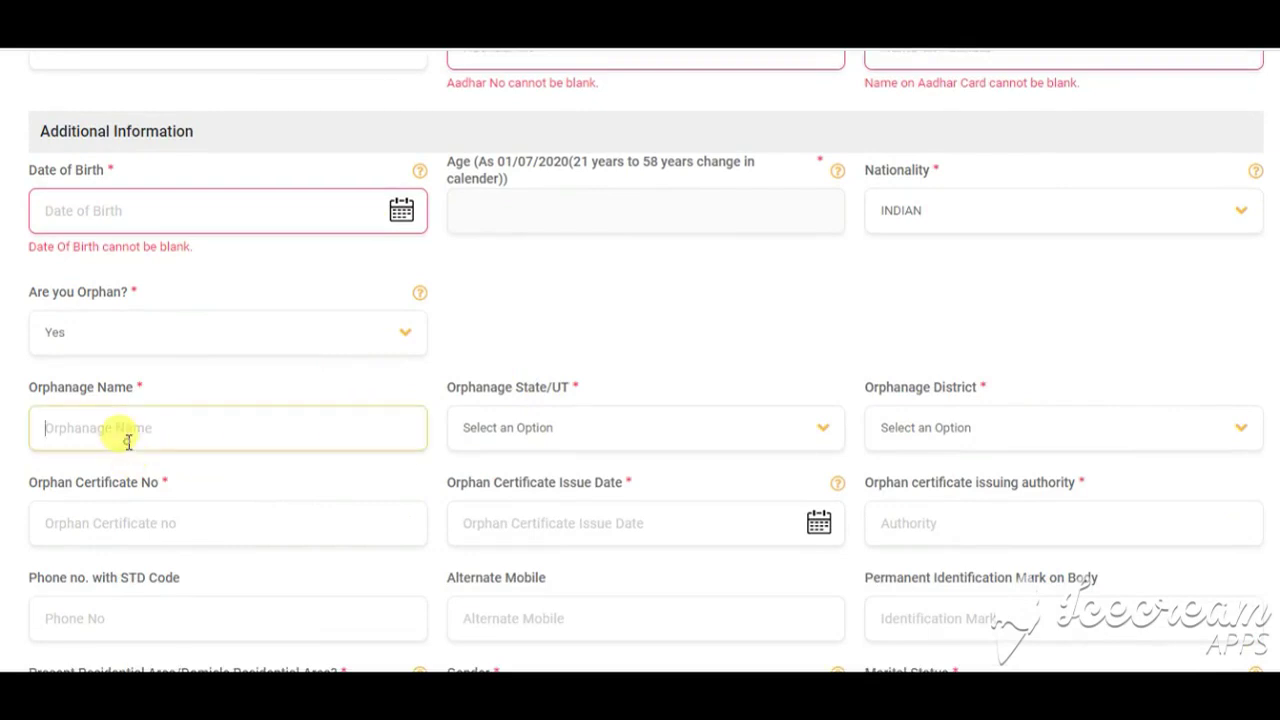
click(466, 428)
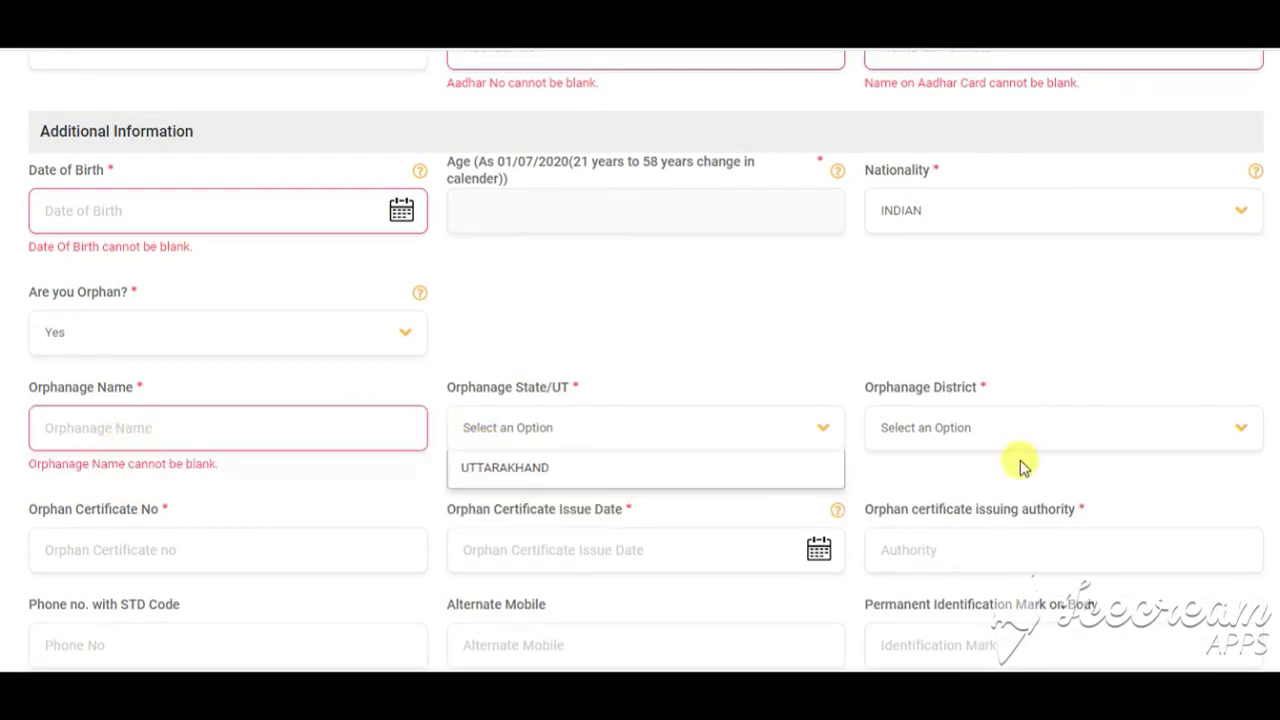
scroll(930, 440, down, 2)
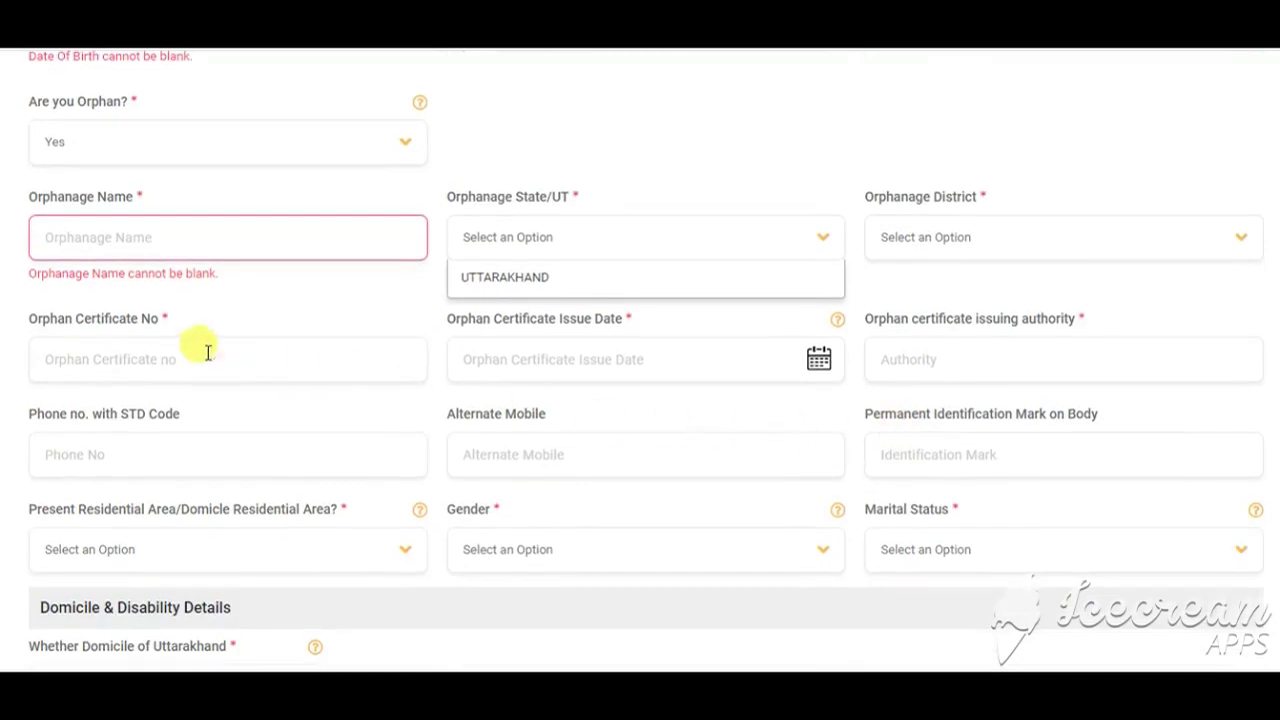
click(130, 363)
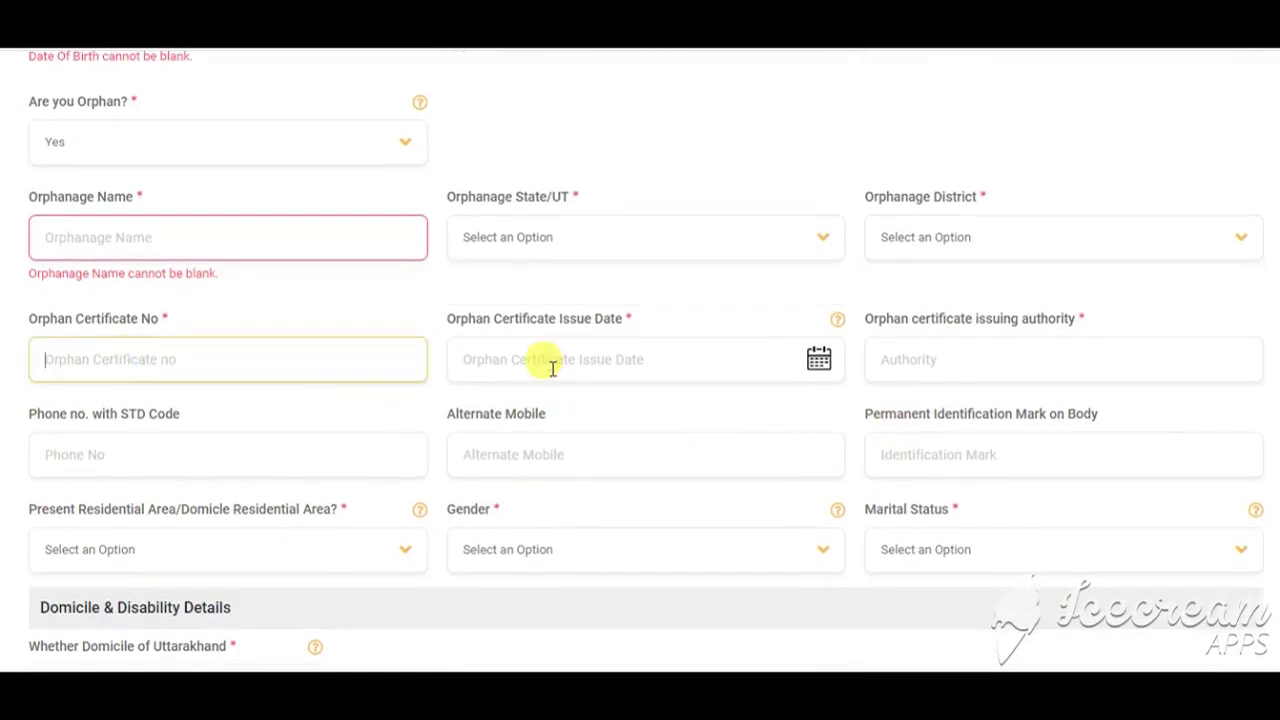
click(519, 356)
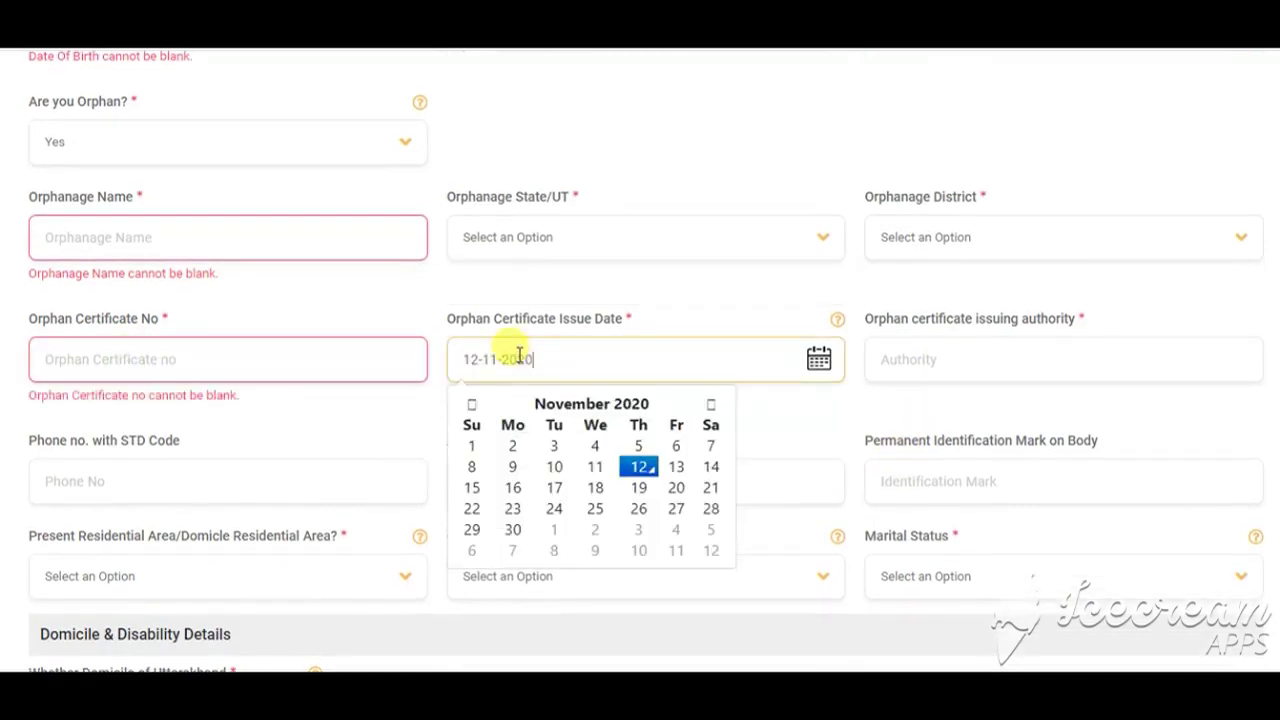
click(1022, 365)
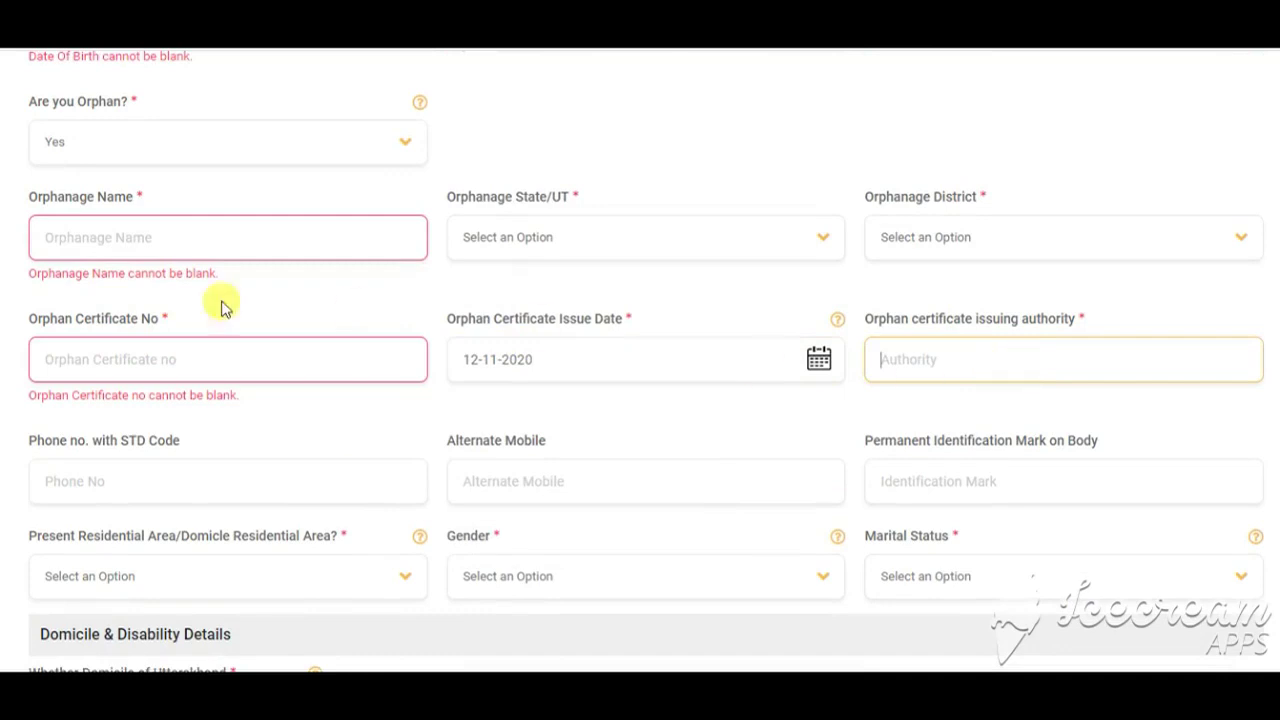
Step: Change the orphan answer to No and go through mother's name and birth place fields
click(158, 148)
click(117, 184)
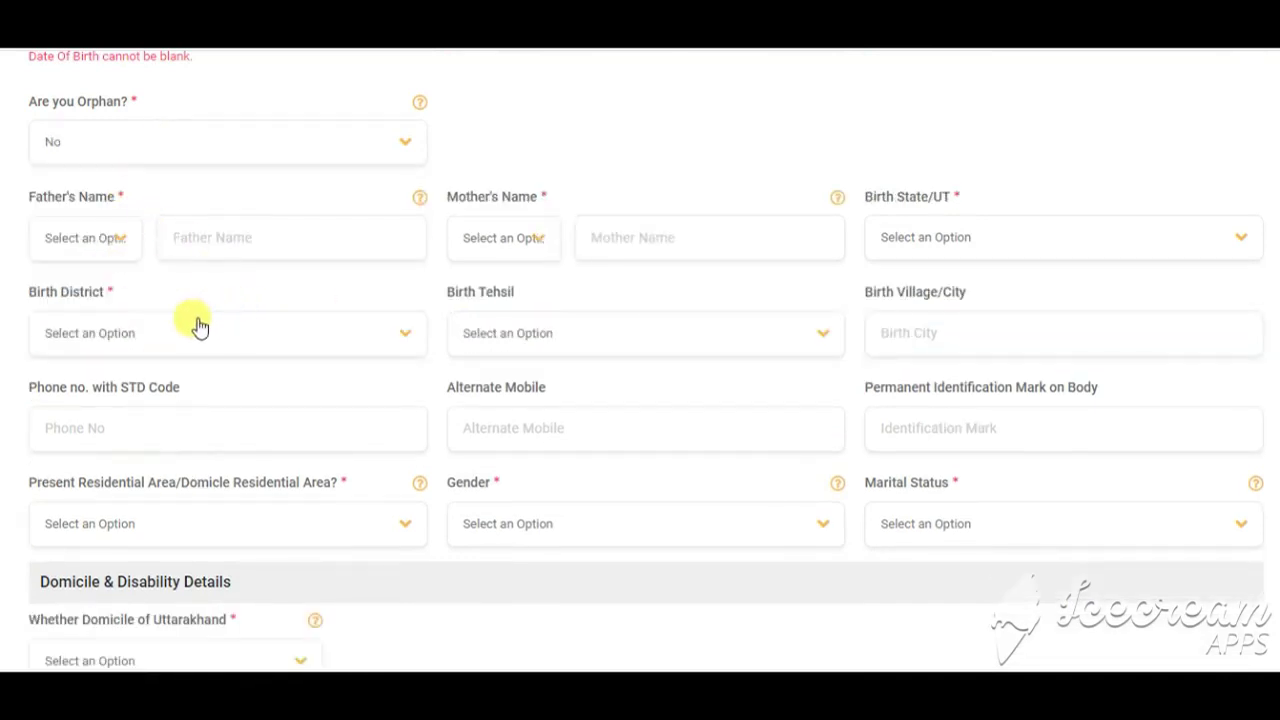
click(668, 238)
click(246, 336)
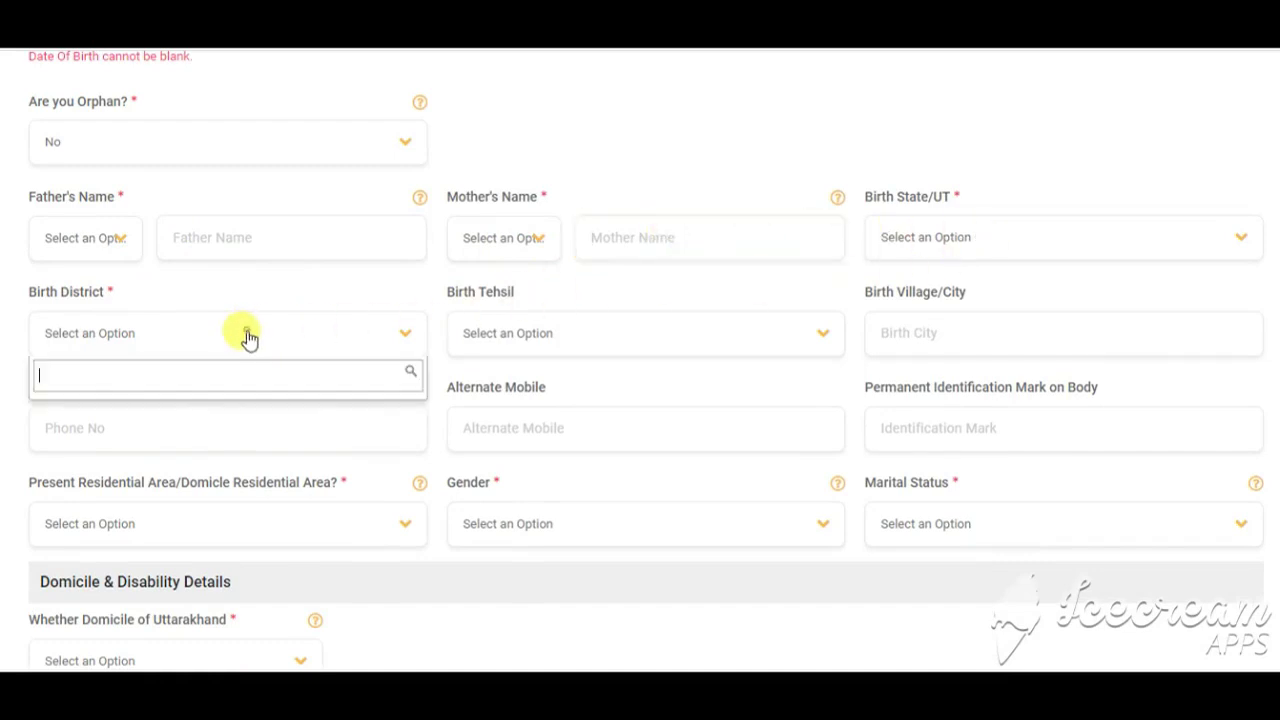
click(525, 357)
click(930, 336)
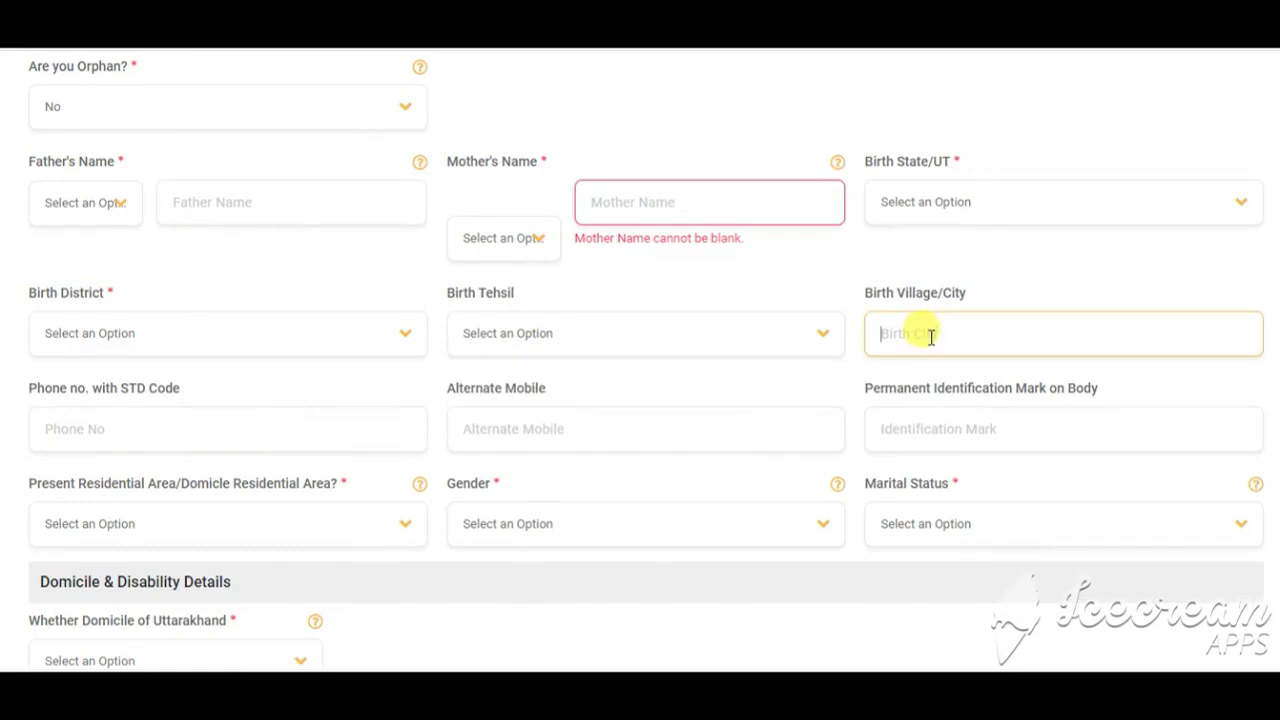
click(975, 206)
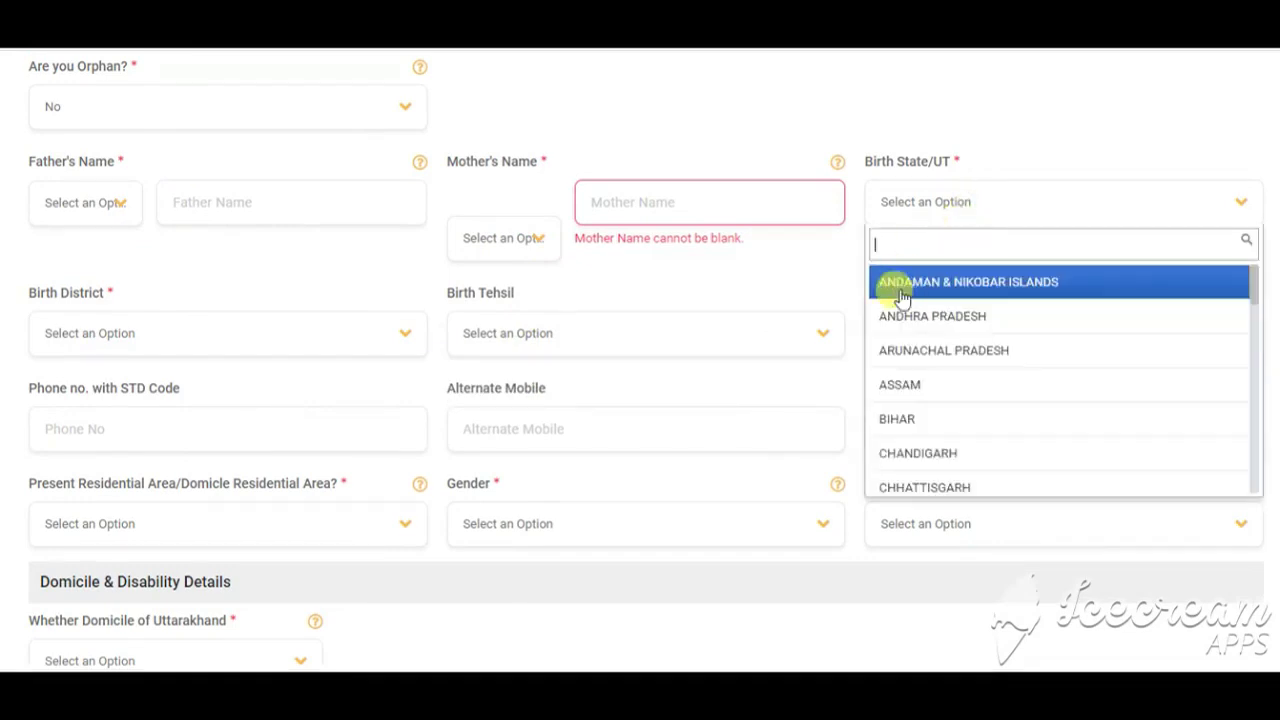
click(700, 280)
Step: Go through phone, alternate mobile, identification mark, gender and marital status fields
scroll(260, 370, down, 2)
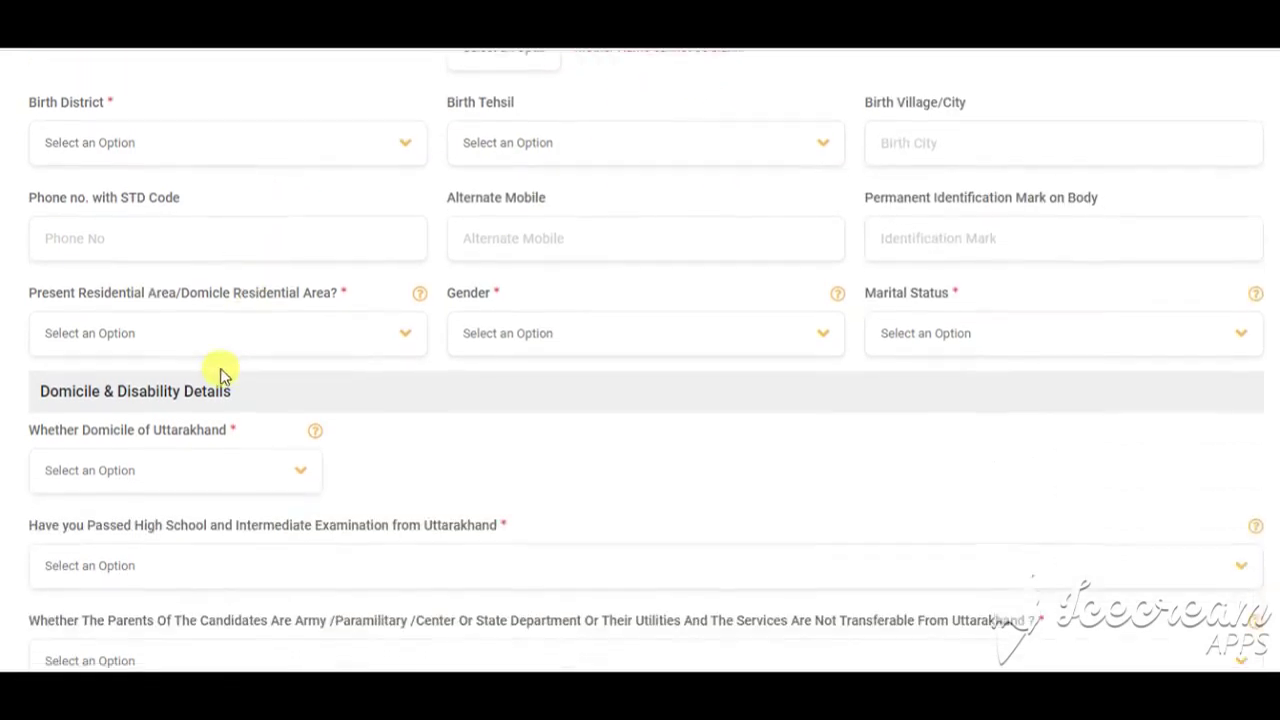
click(117, 237)
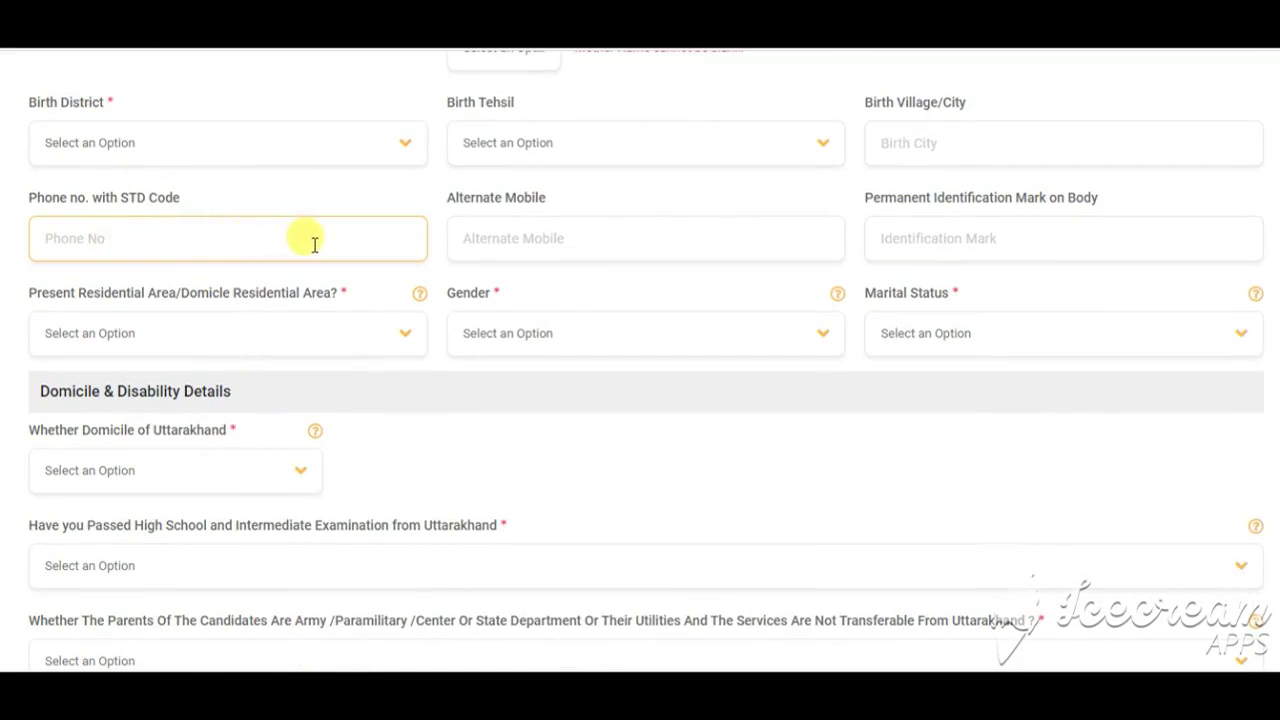
click(513, 247)
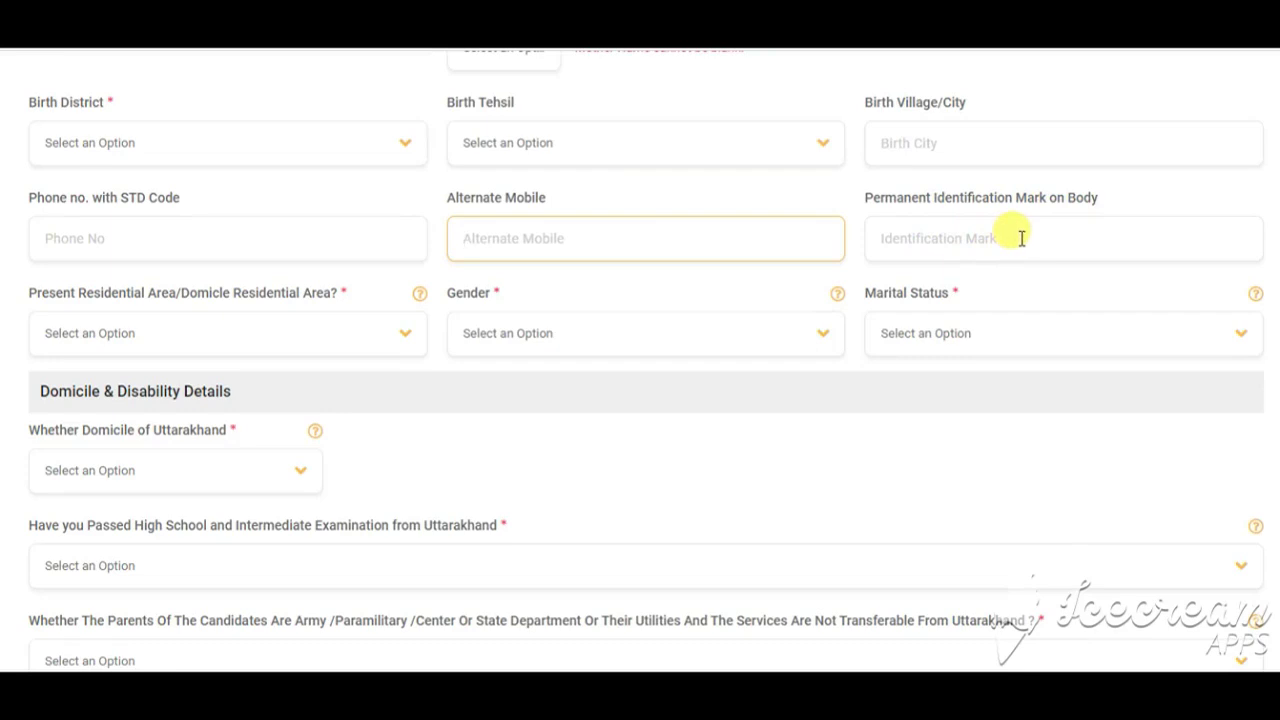
click(1062, 241)
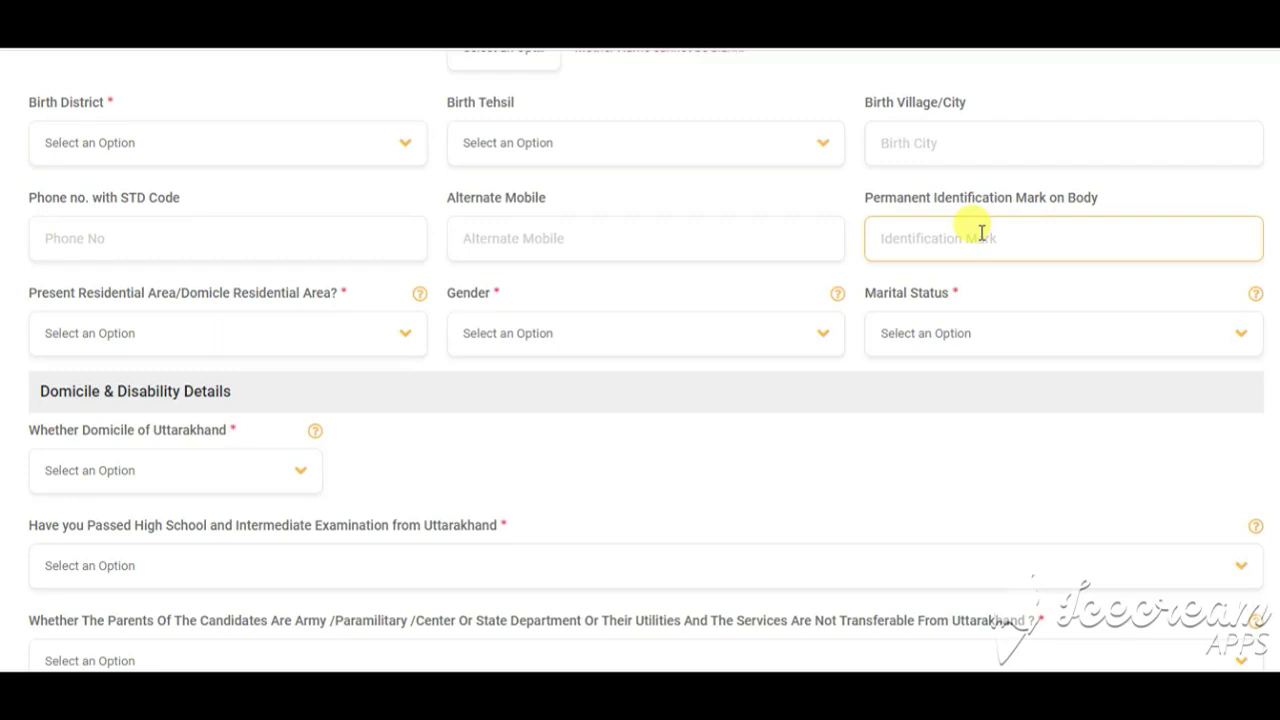
click(540, 335)
click(934, 338)
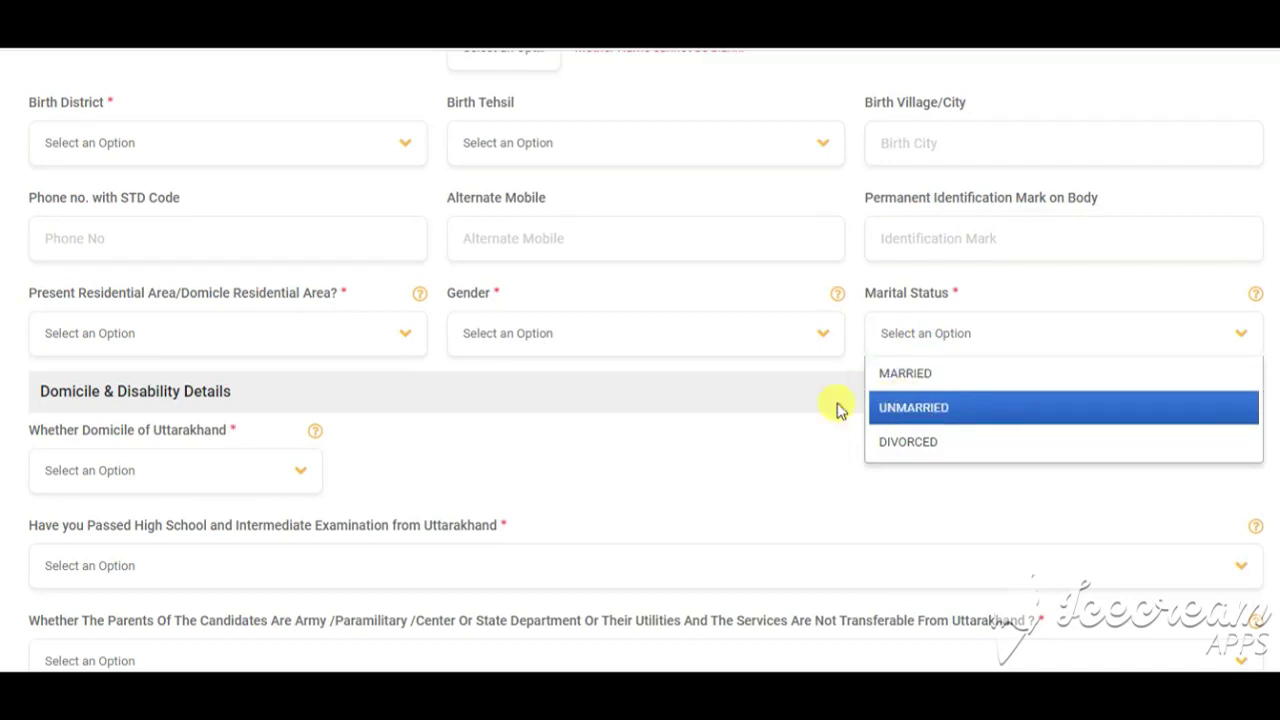
Step: Answer No to the Uttarakhand high school question and to Domicile of Uttarakhand
scroll(469, 443, down, 2)
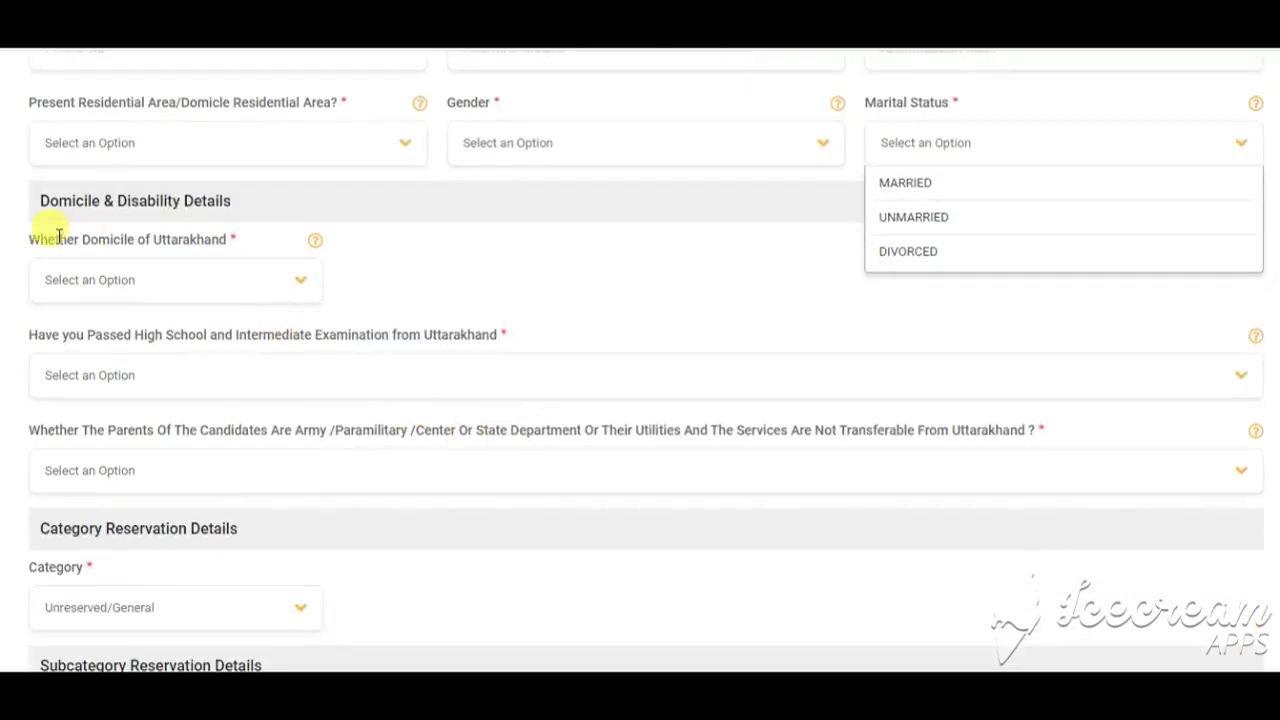
click(266, 275)
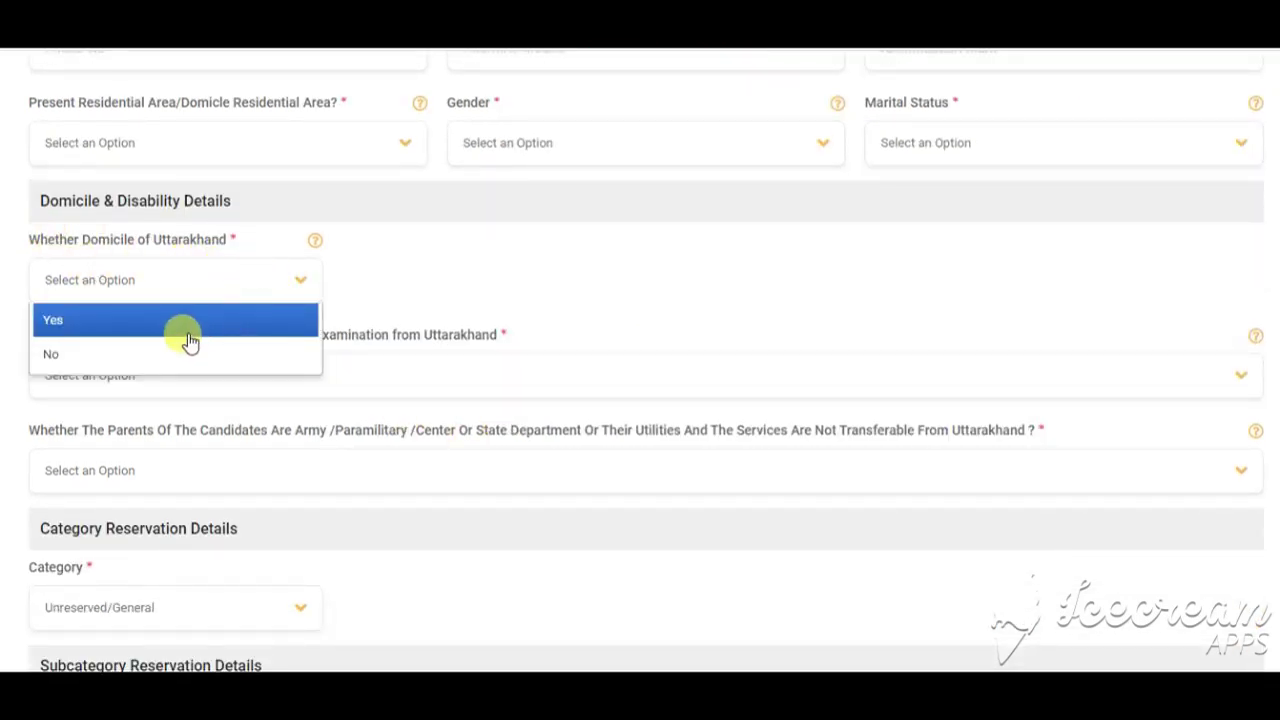
click(425, 292)
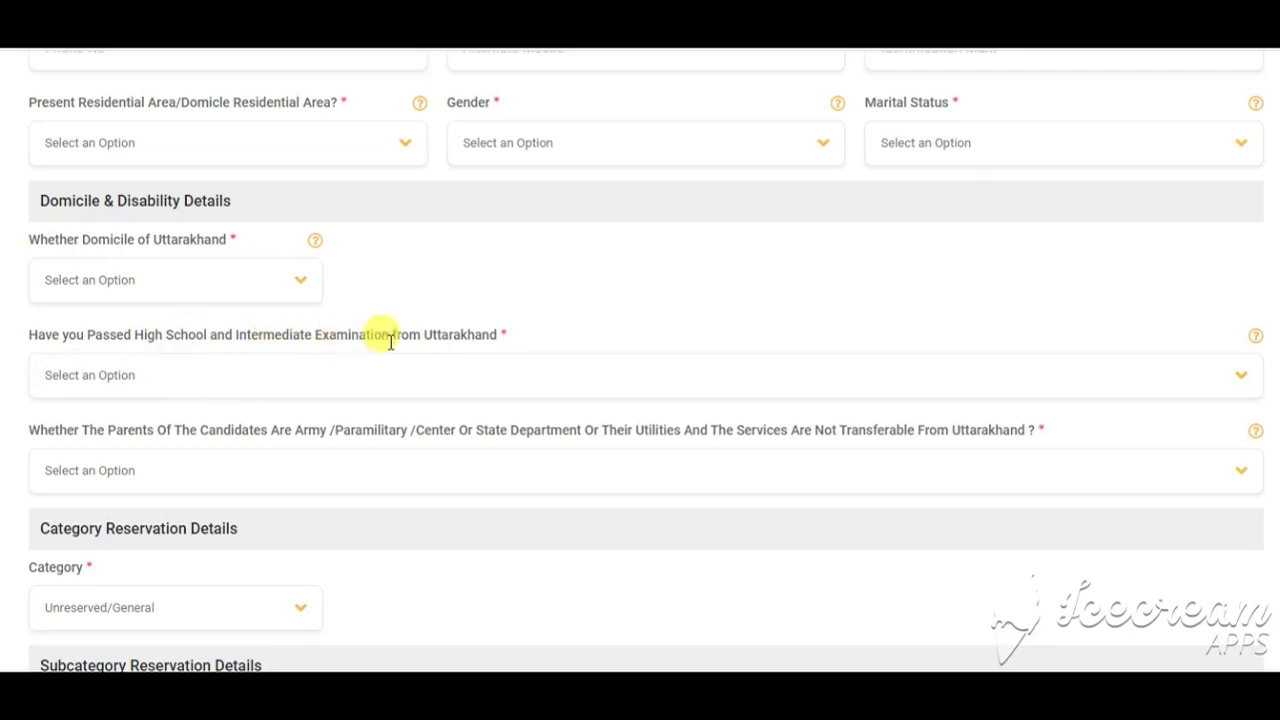
click(275, 375)
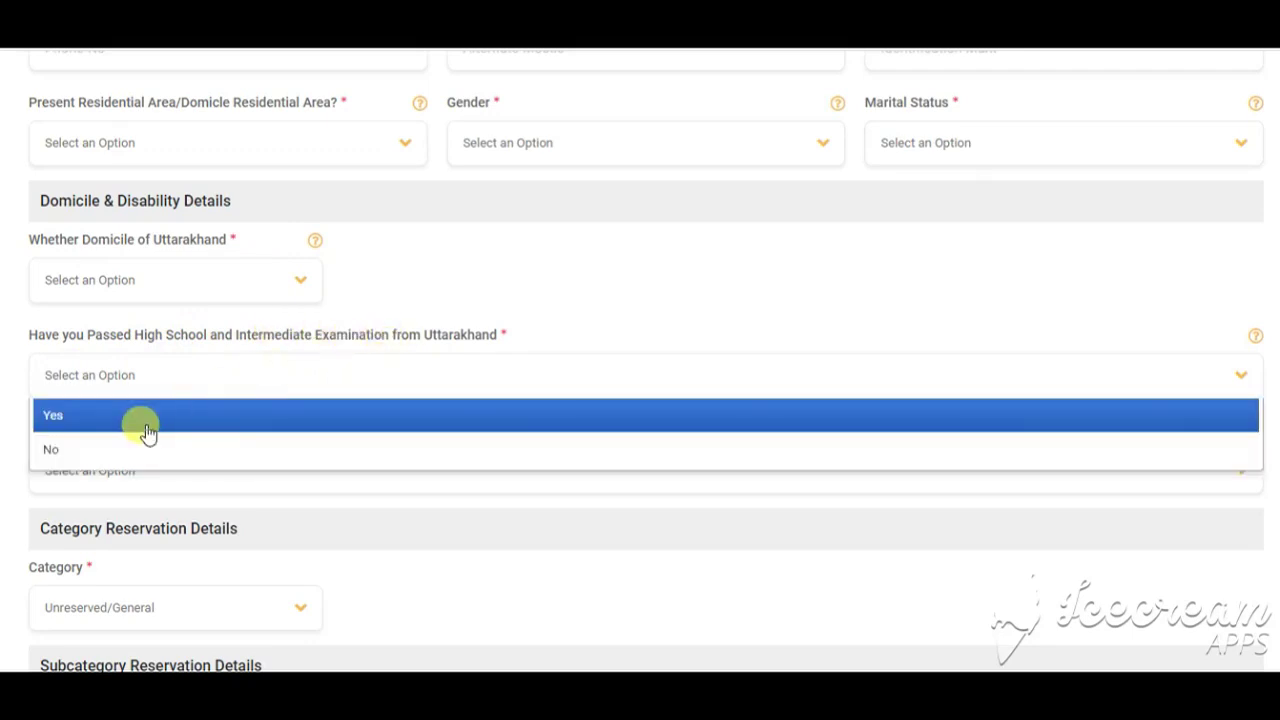
click(146, 430)
click(175, 385)
click(140, 452)
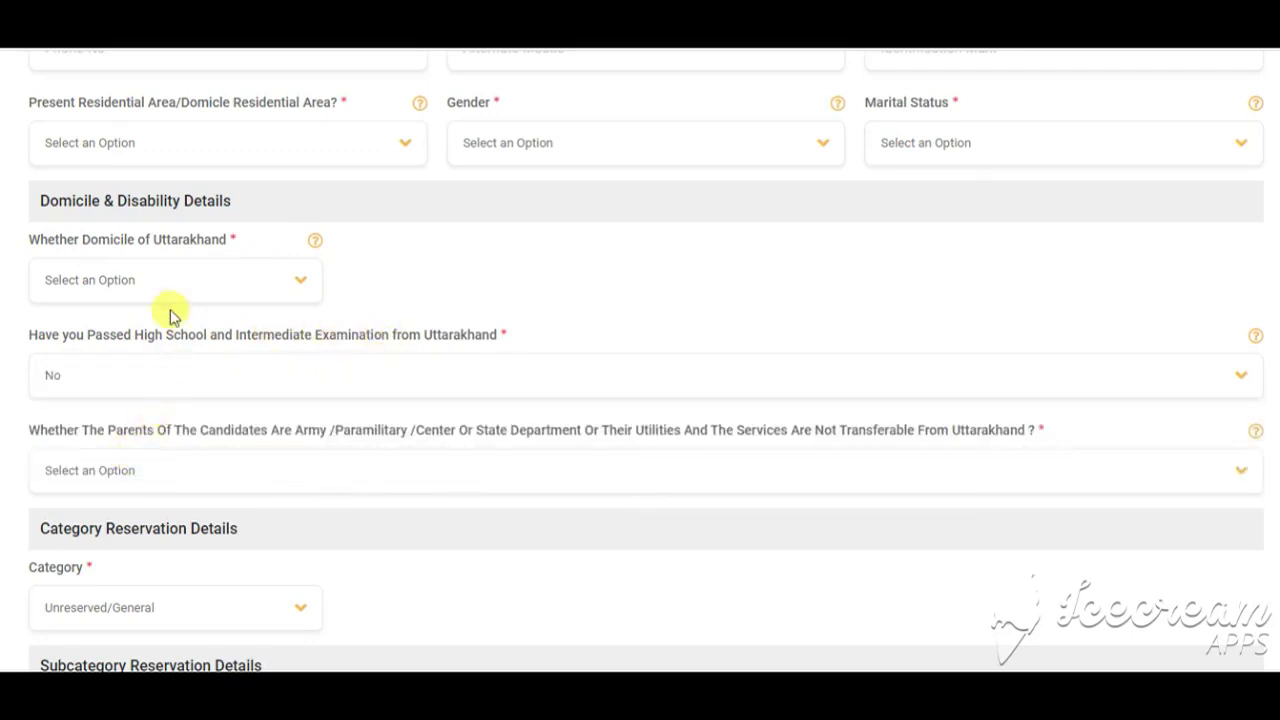
click(169, 280)
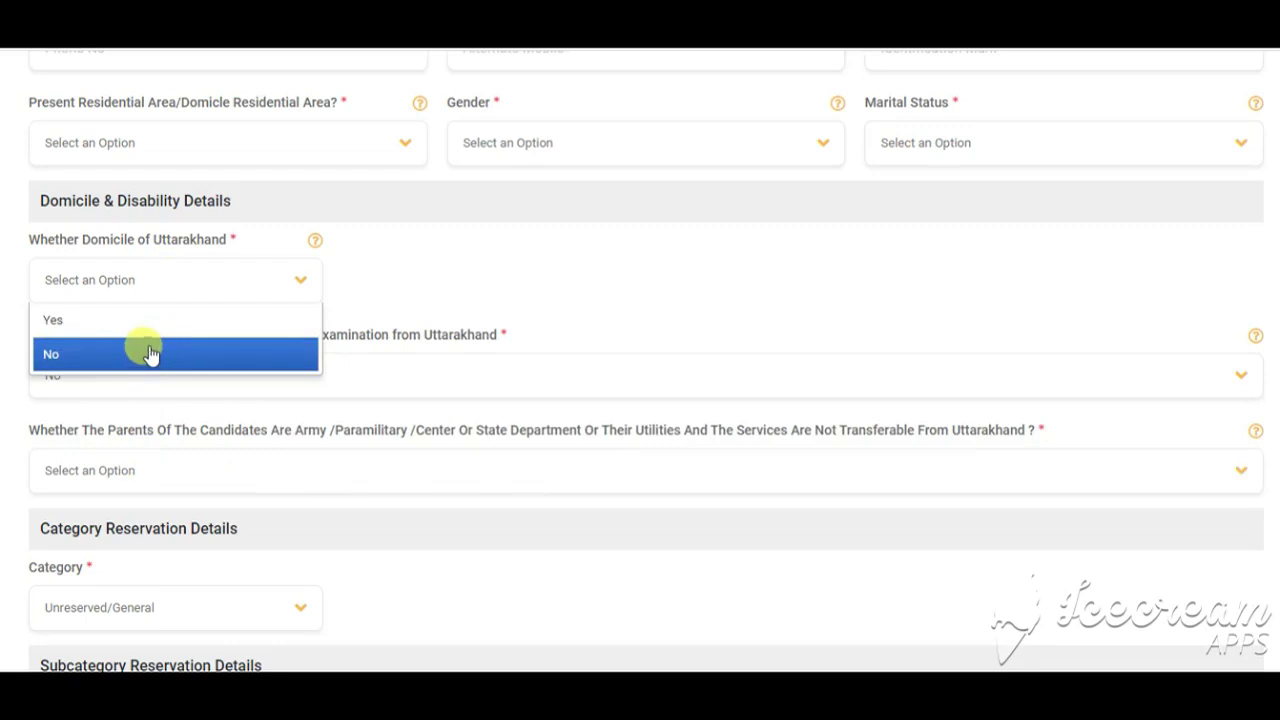
click(213, 340)
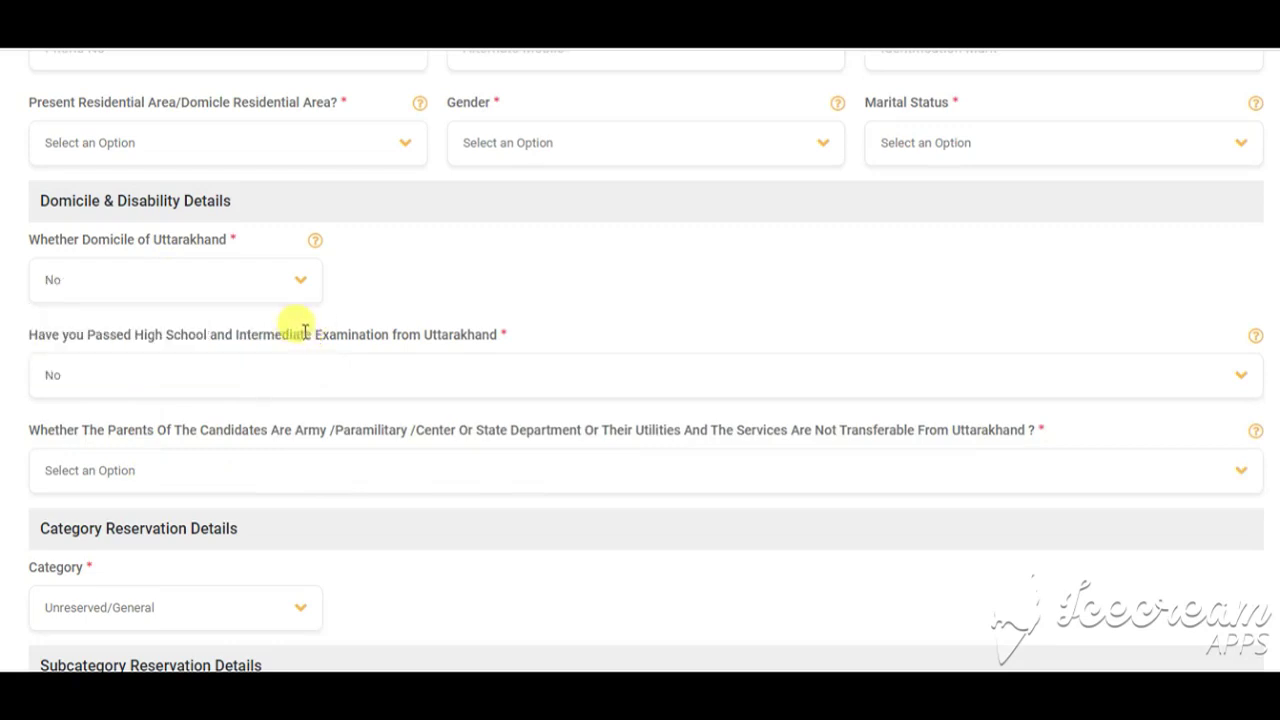
Step: Answer No to the parents' army/paramilitary service question
scroll(290, 340, down, 2)
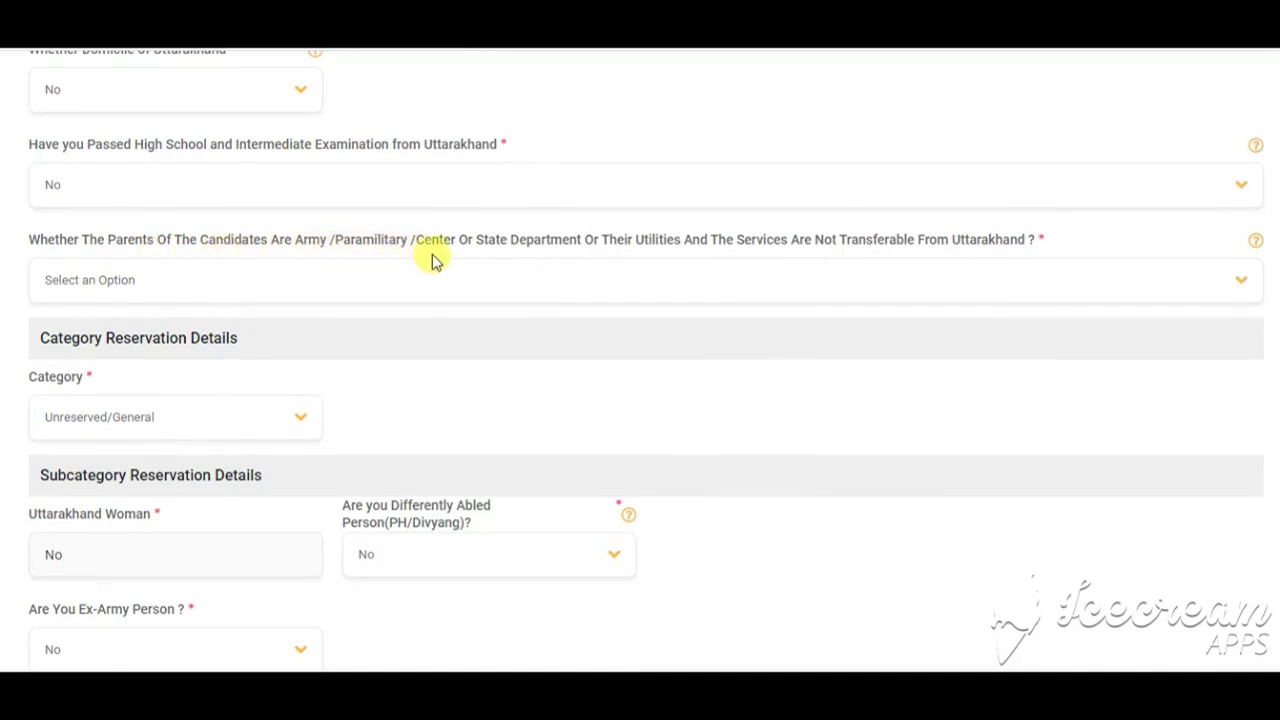
click(772, 284)
click(266, 356)
click(180, 418)
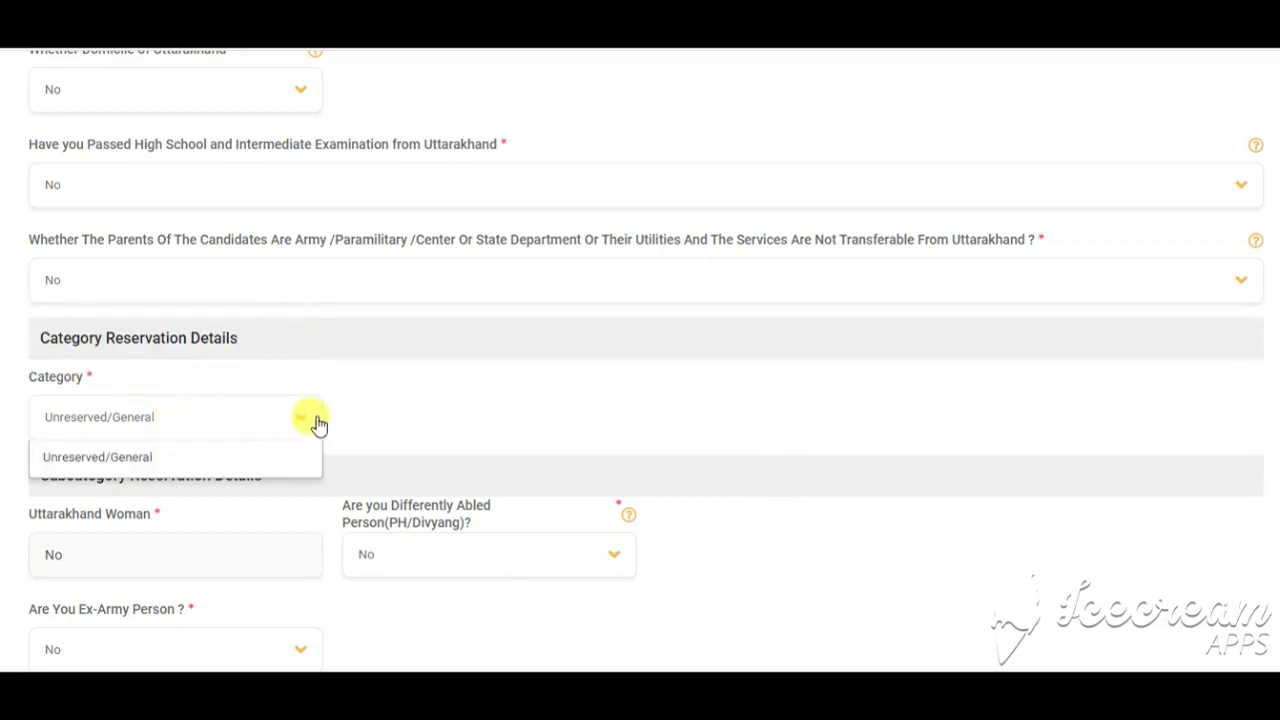
Step: Set Domicile of Uttarakhand to Yes, keeping the category as Unreserved/General
scroll(237, 415, down, 1)
click(255, 330)
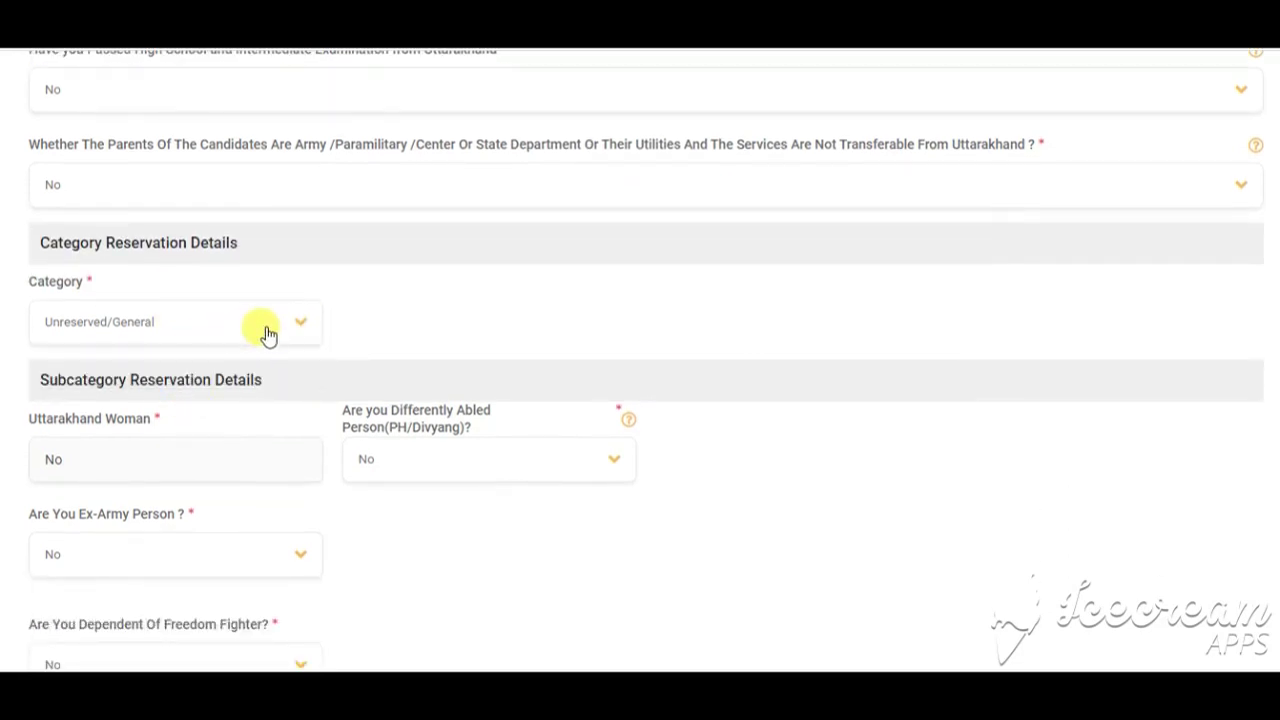
scroll(268, 310, up, 2)
click(175, 195)
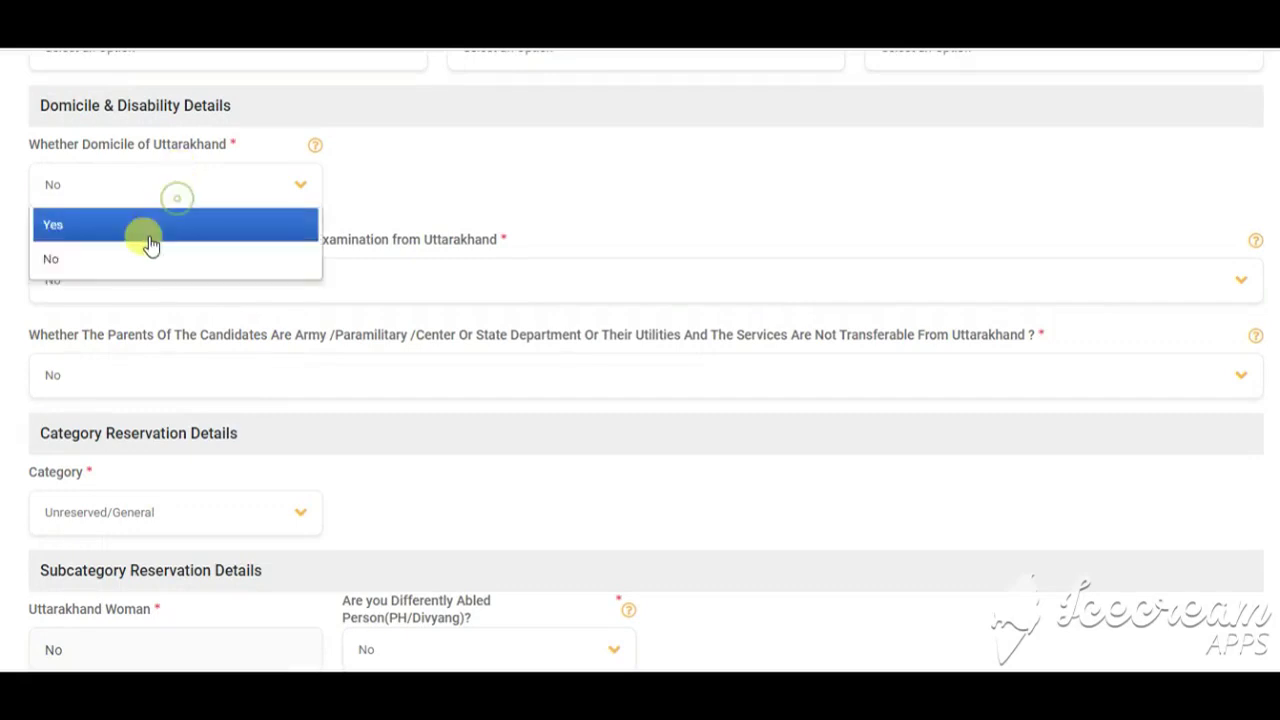
click(134, 226)
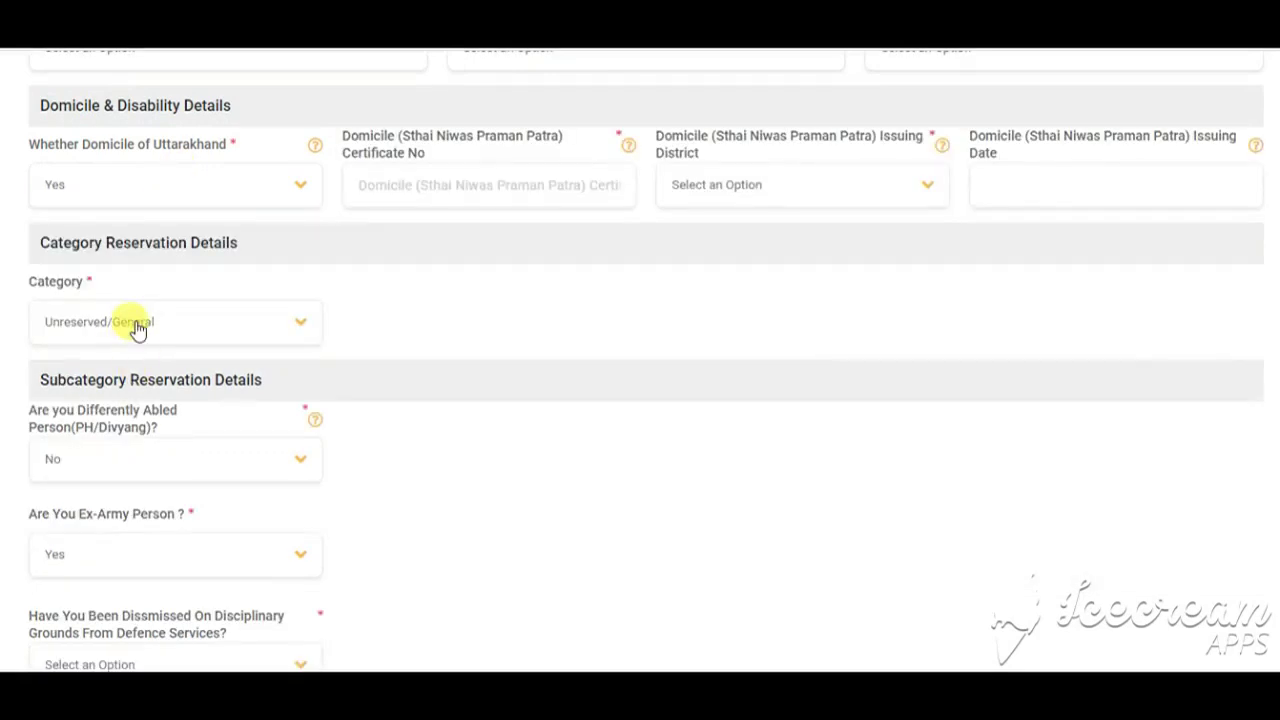
click(140, 335)
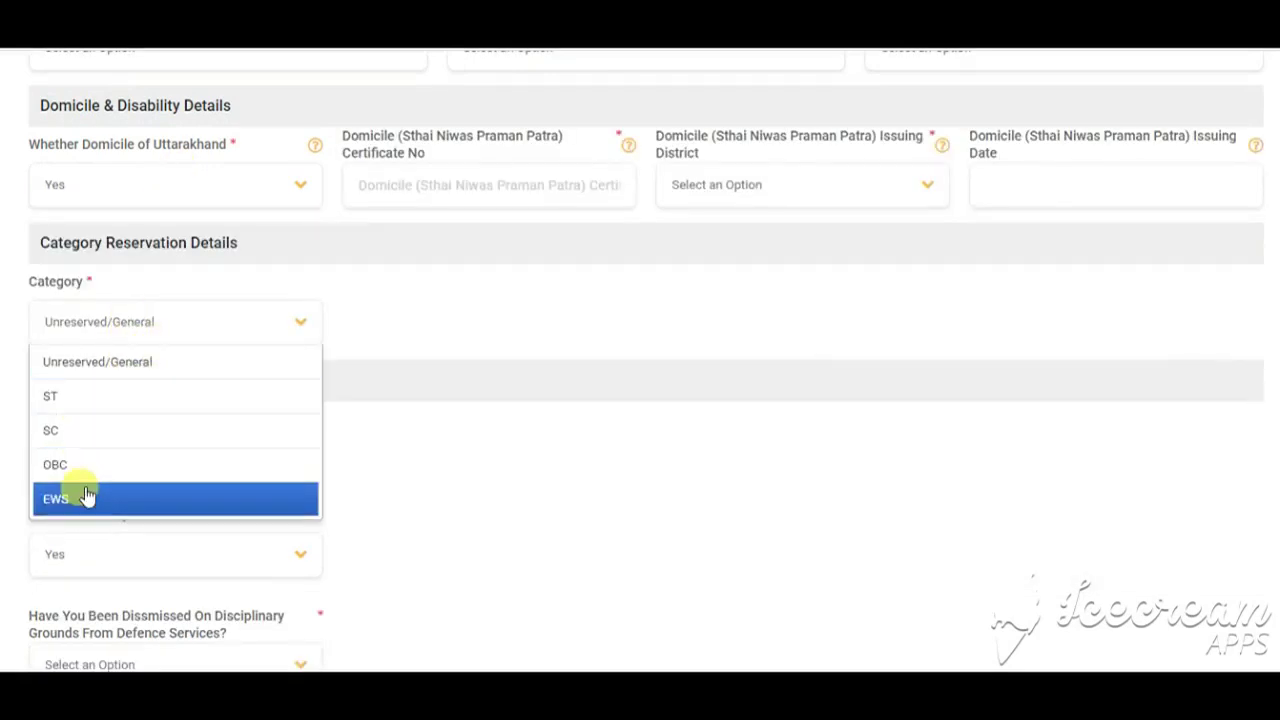
click(440, 373)
Step: Leave differently abled at No and answer No to Ex-Army Person and Freedom Fighter dependent
scroll(423, 394, down, 3)
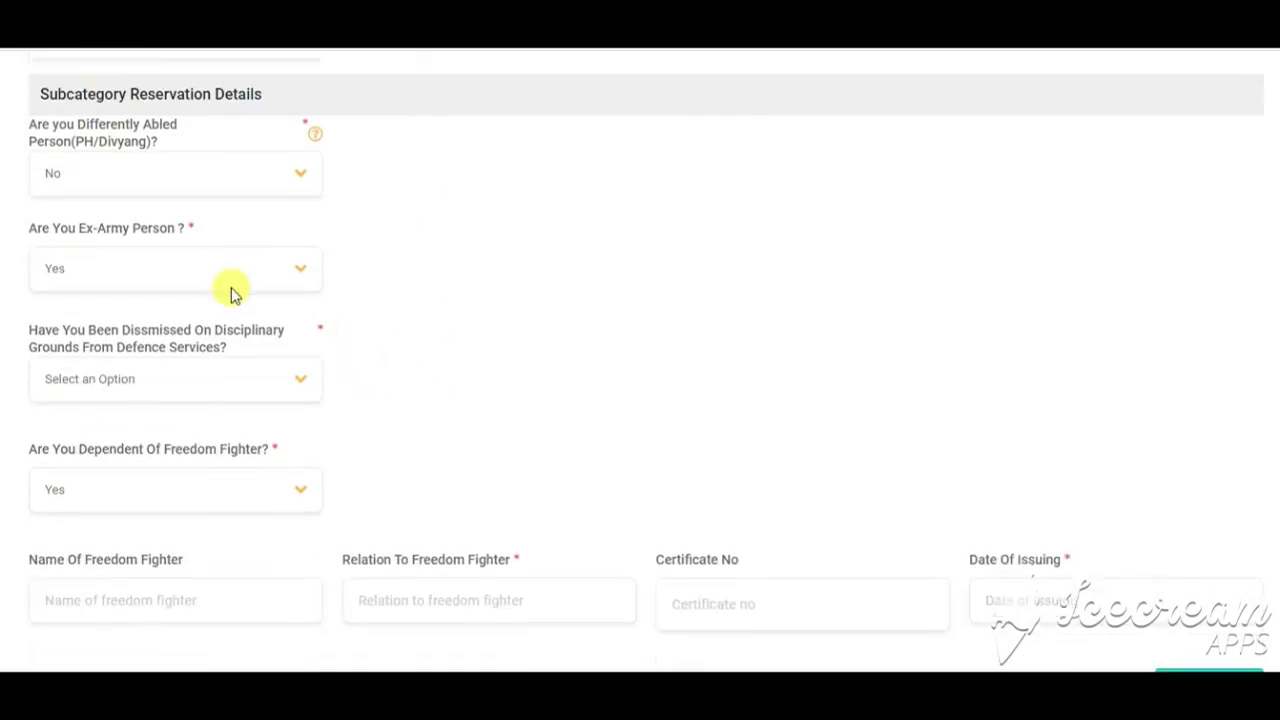
click(48, 163)
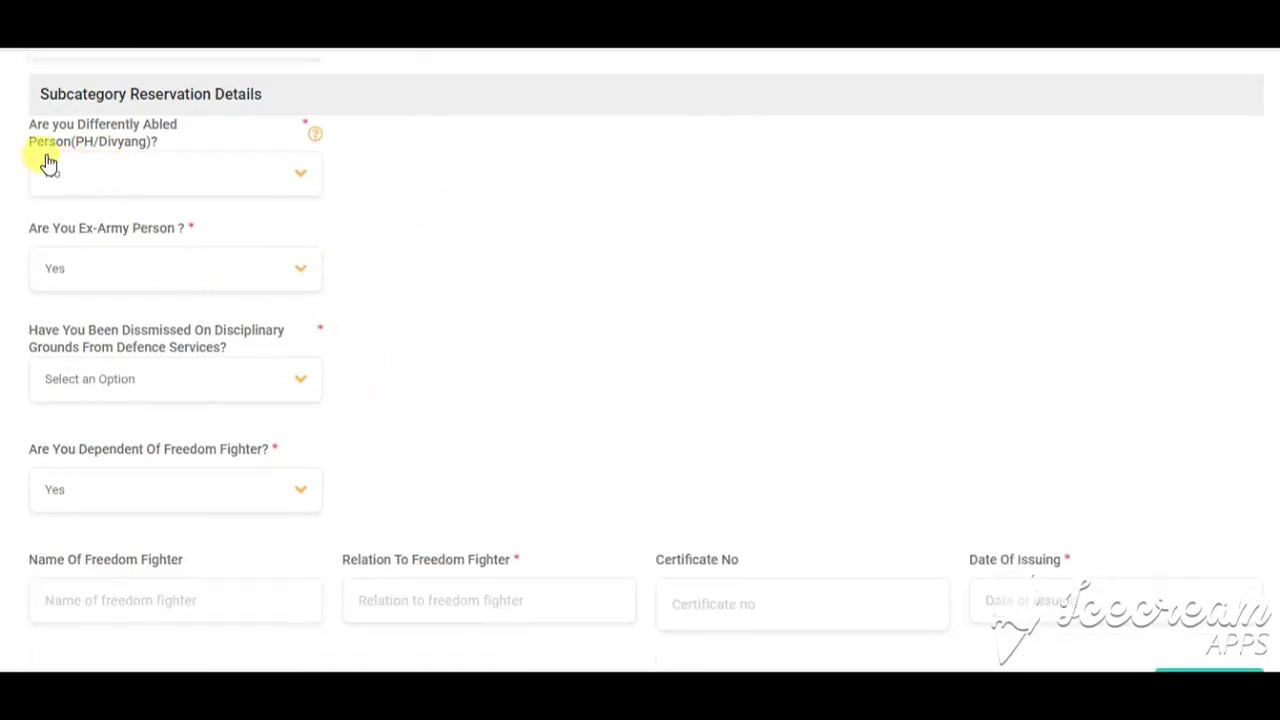
click(148, 193)
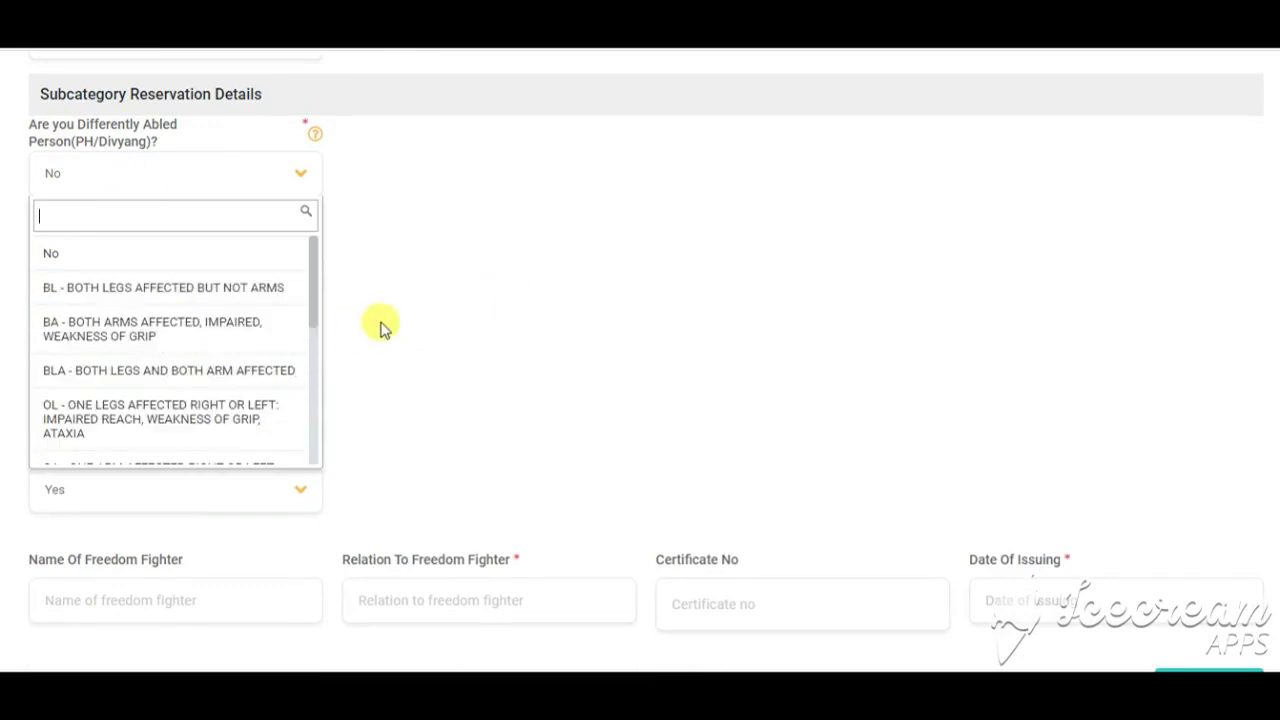
click(385, 262)
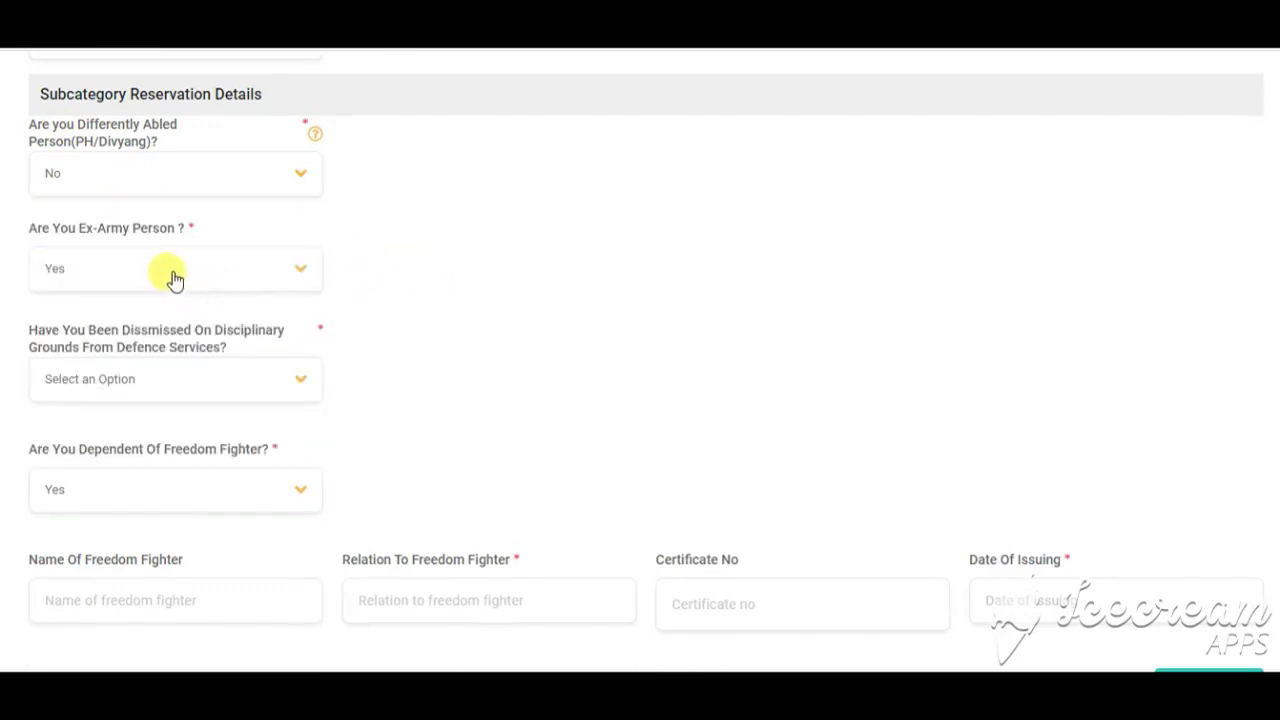
click(138, 282)
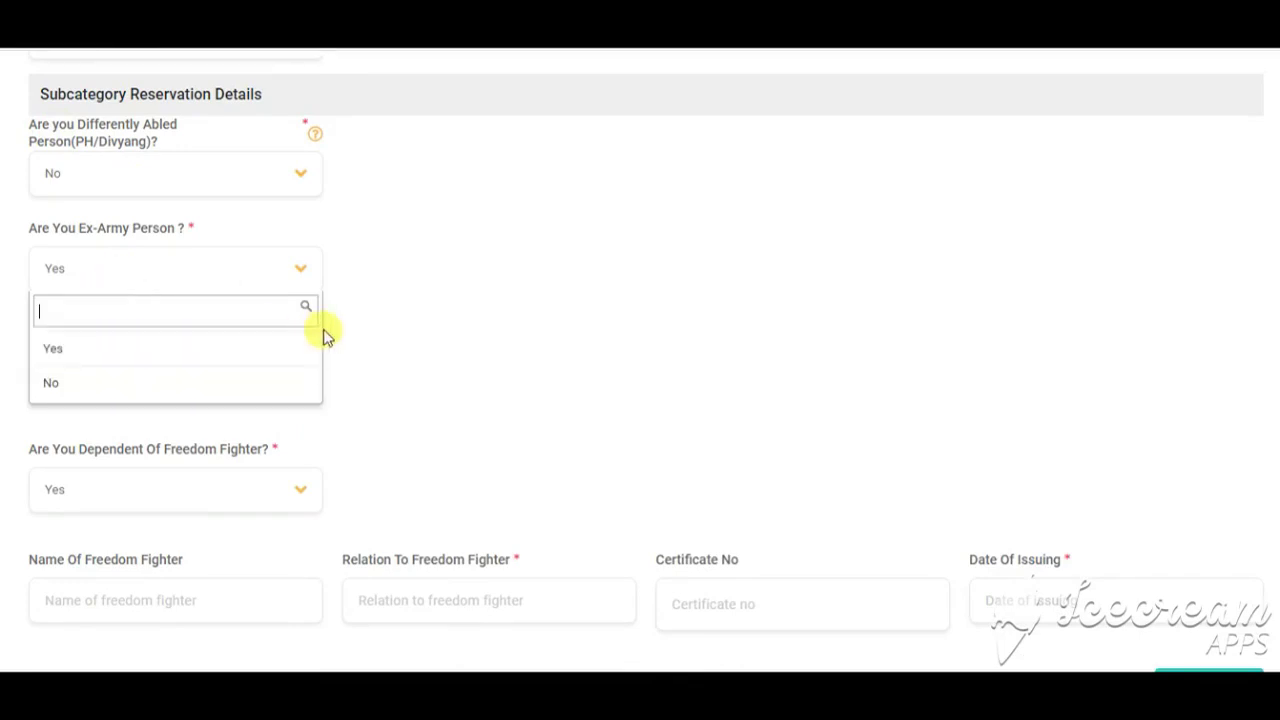
click(183, 380)
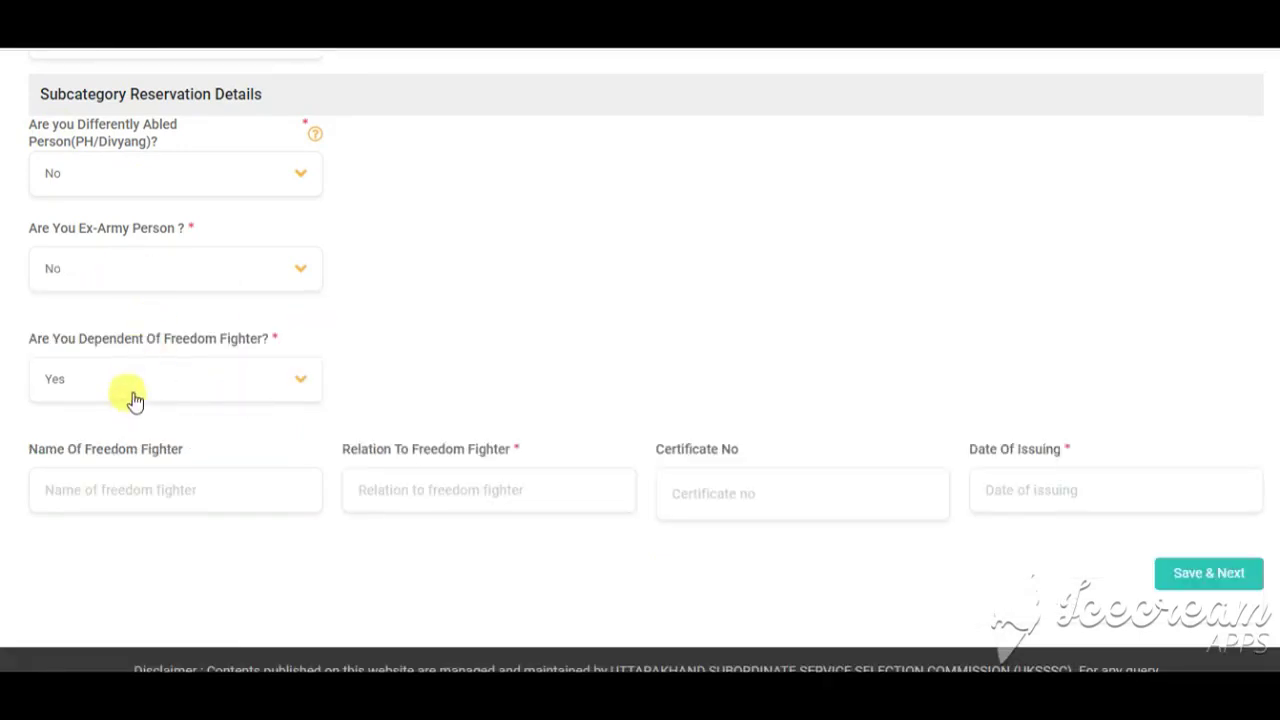
click(207, 389)
click(127, 455)
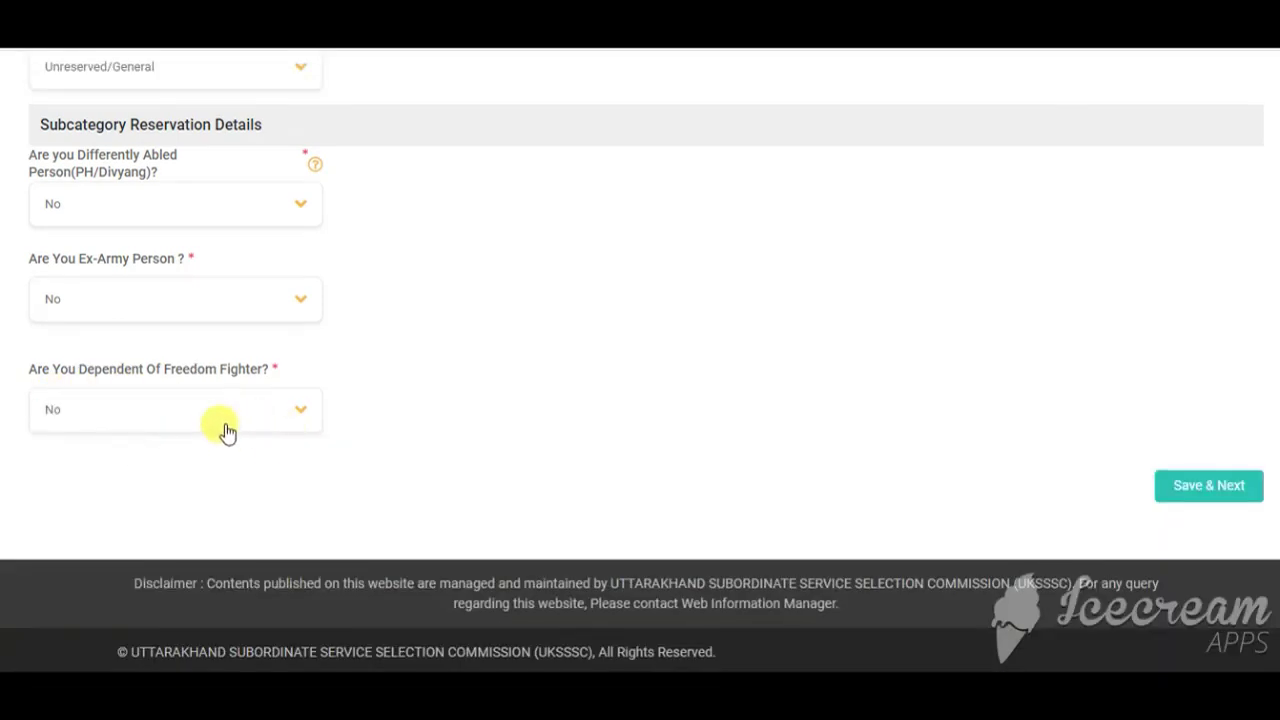
Step: Save the personal details and bring up the blank Step 2 Address Details form
click(1210, 487)
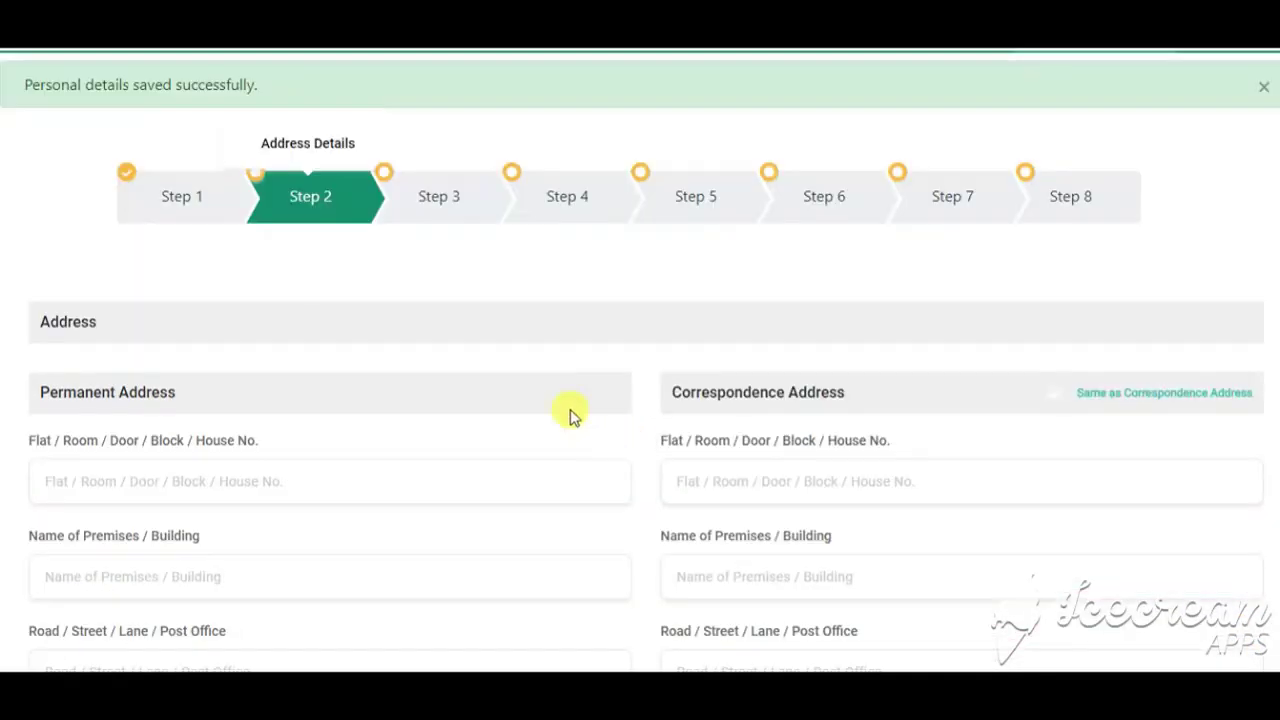
scroll(489, 366, down, 2)
scroll(563, 360, up, 2)
scroll(503, 312, down, 3)
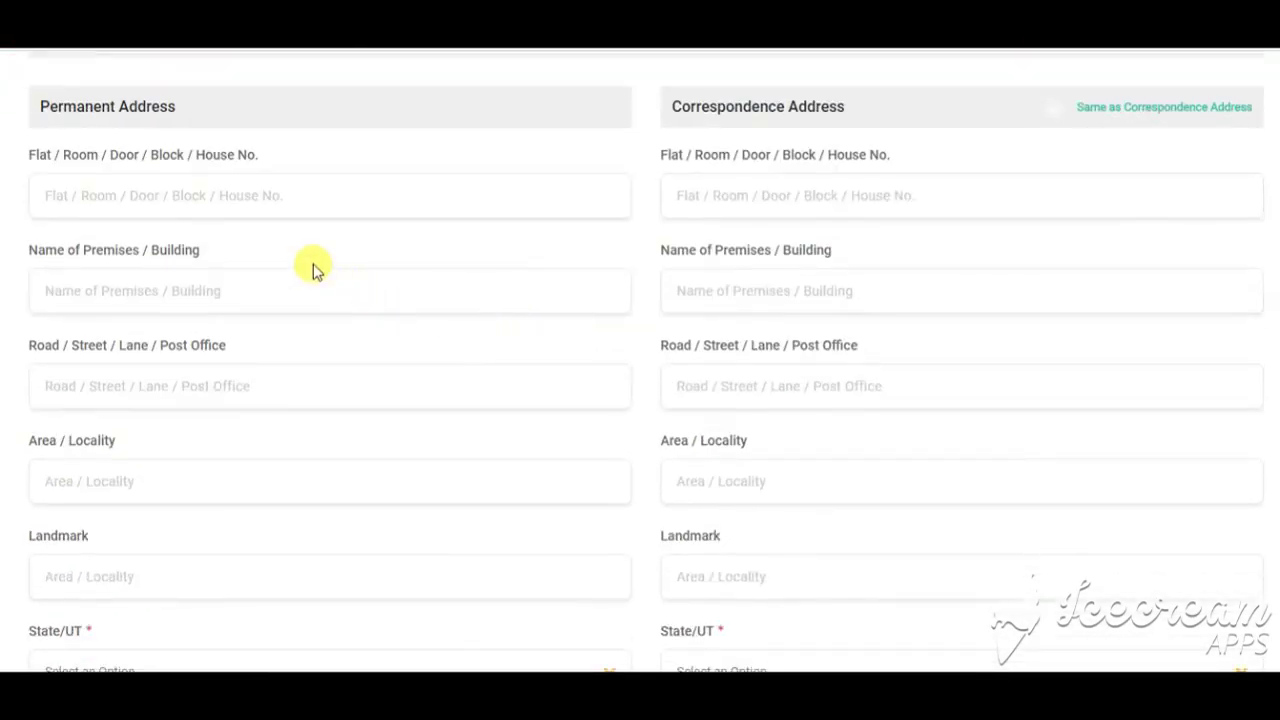
click(174, 192)
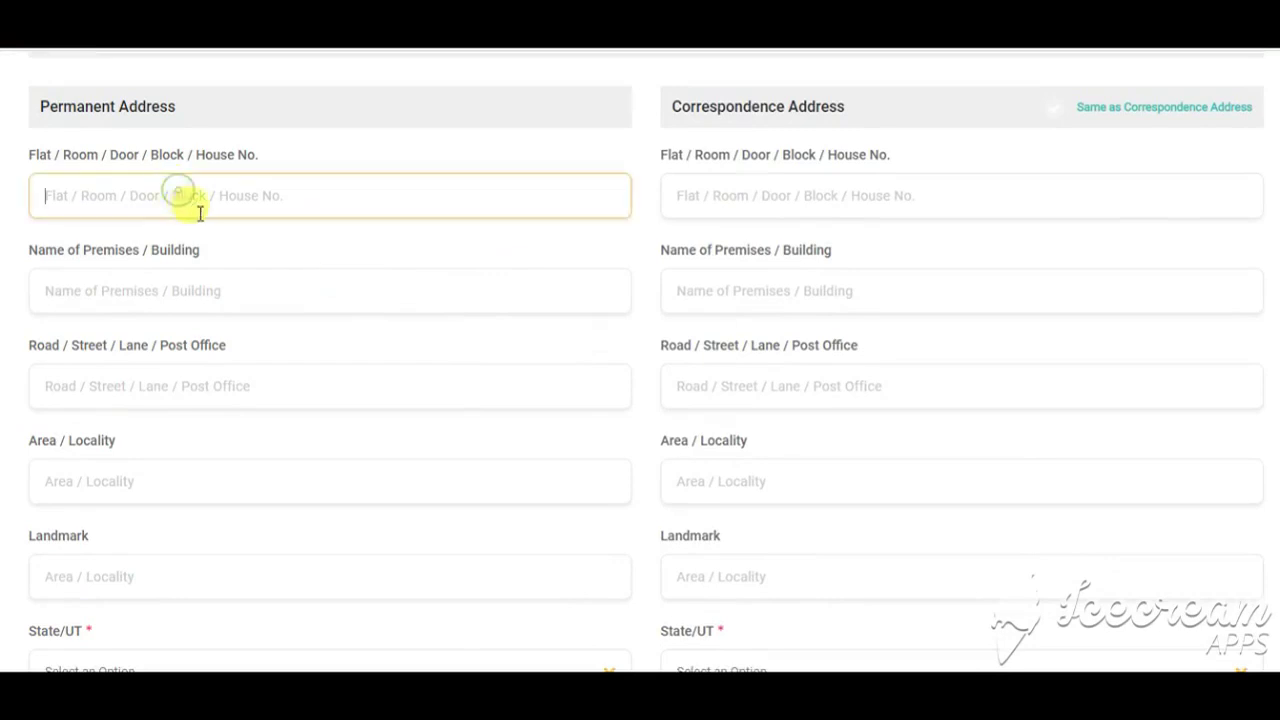
scroll(180, 196, up, 2)
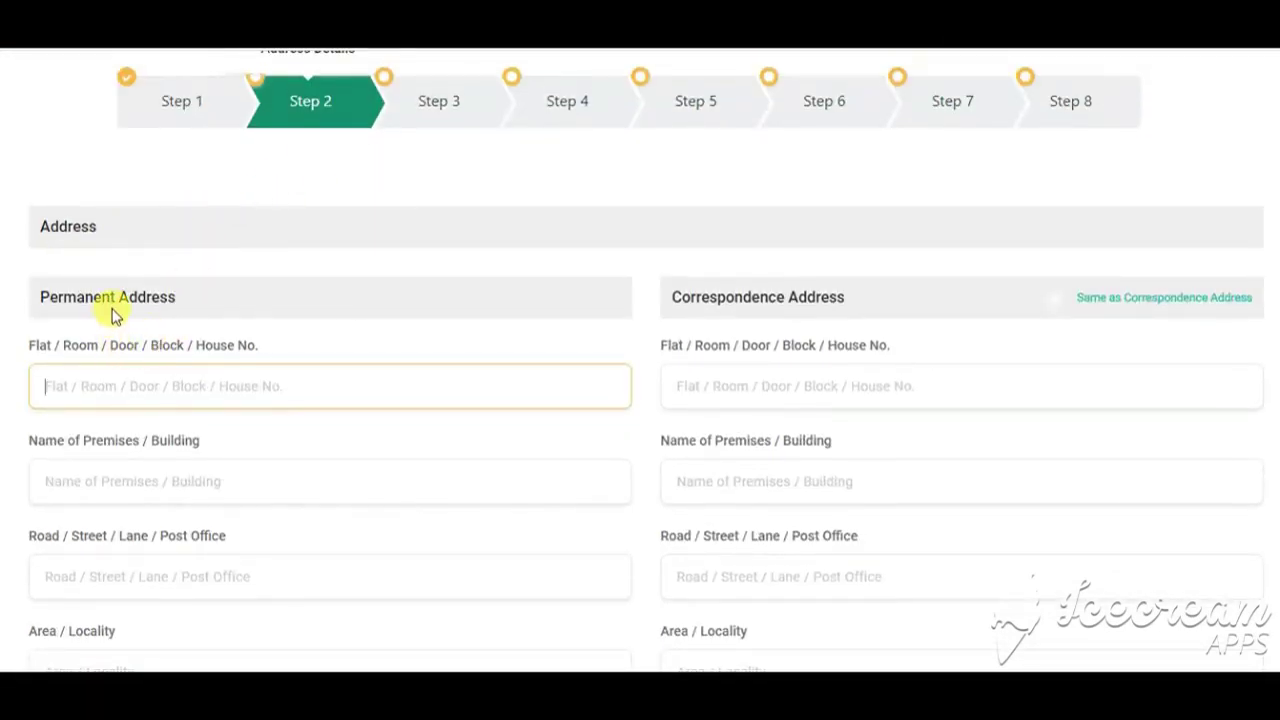
scroll(691, 354, up, 1)
scroll(771, 414, down, 3)
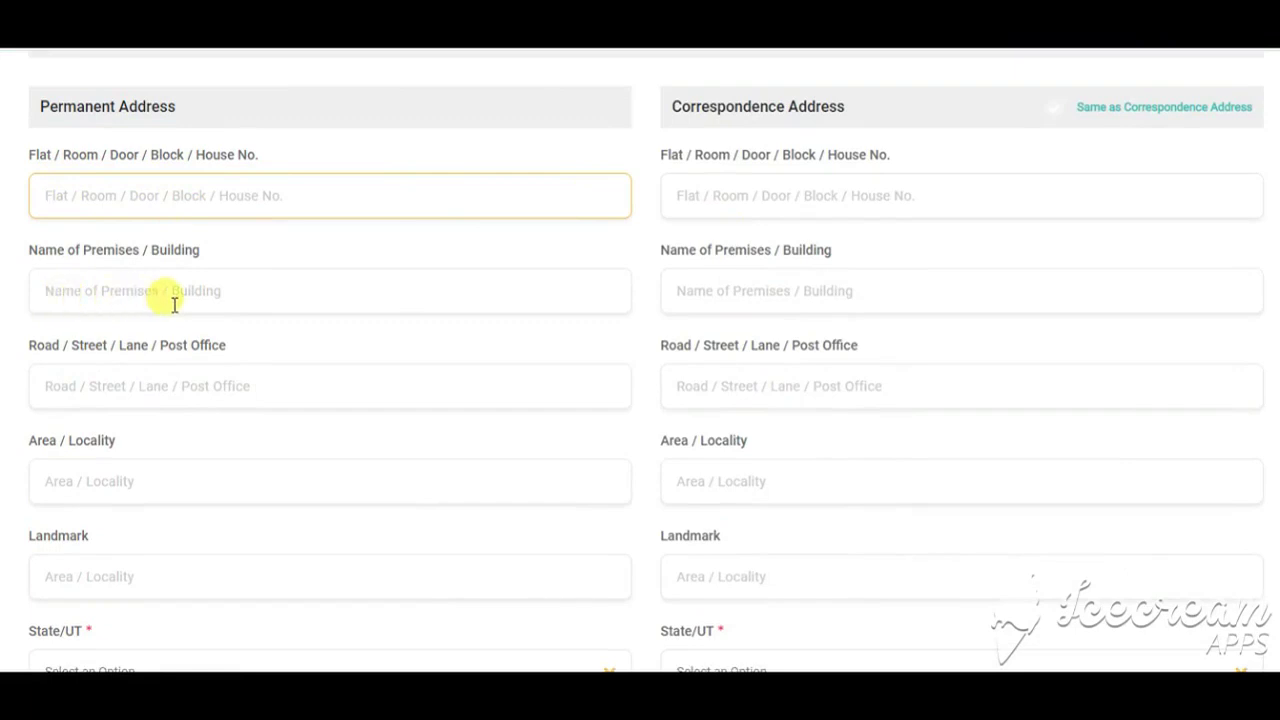
scroll(103, 486, down, 2)
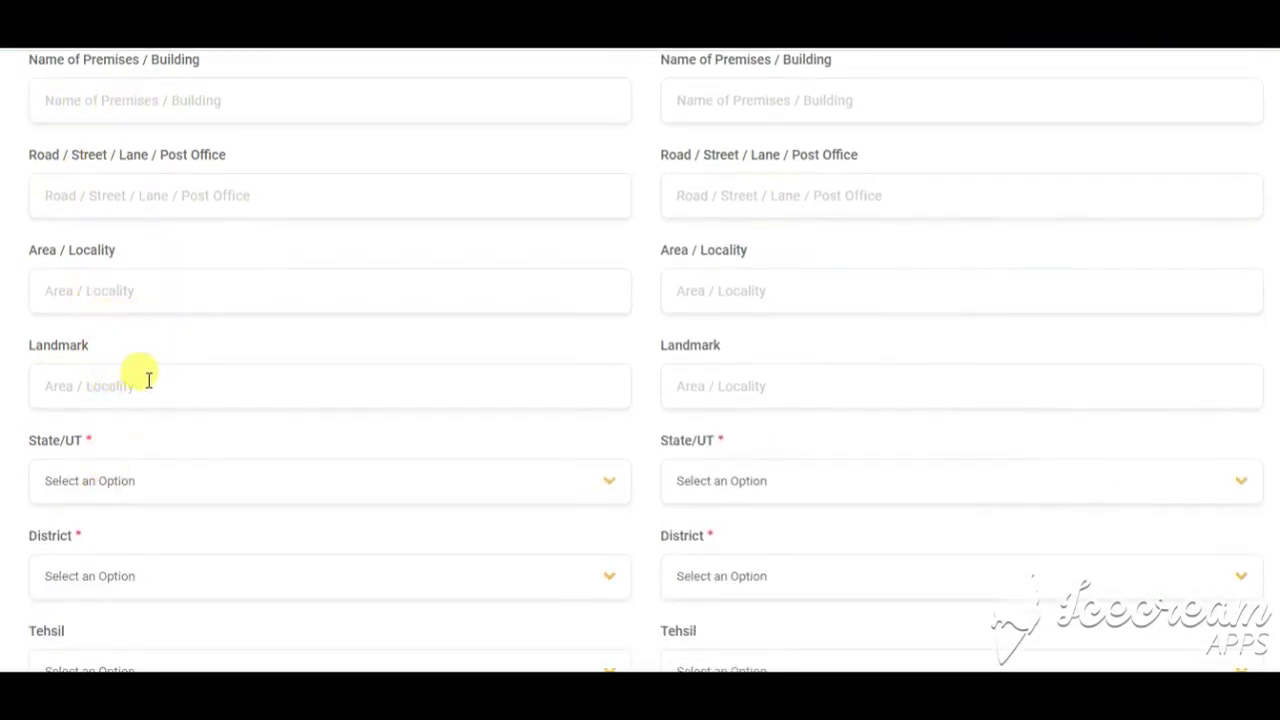
Step: Set the permanent address state to UTTARAKHAND and move through tehsil and village fields
scroll(143, 371, down, 2)
click(140, 303)
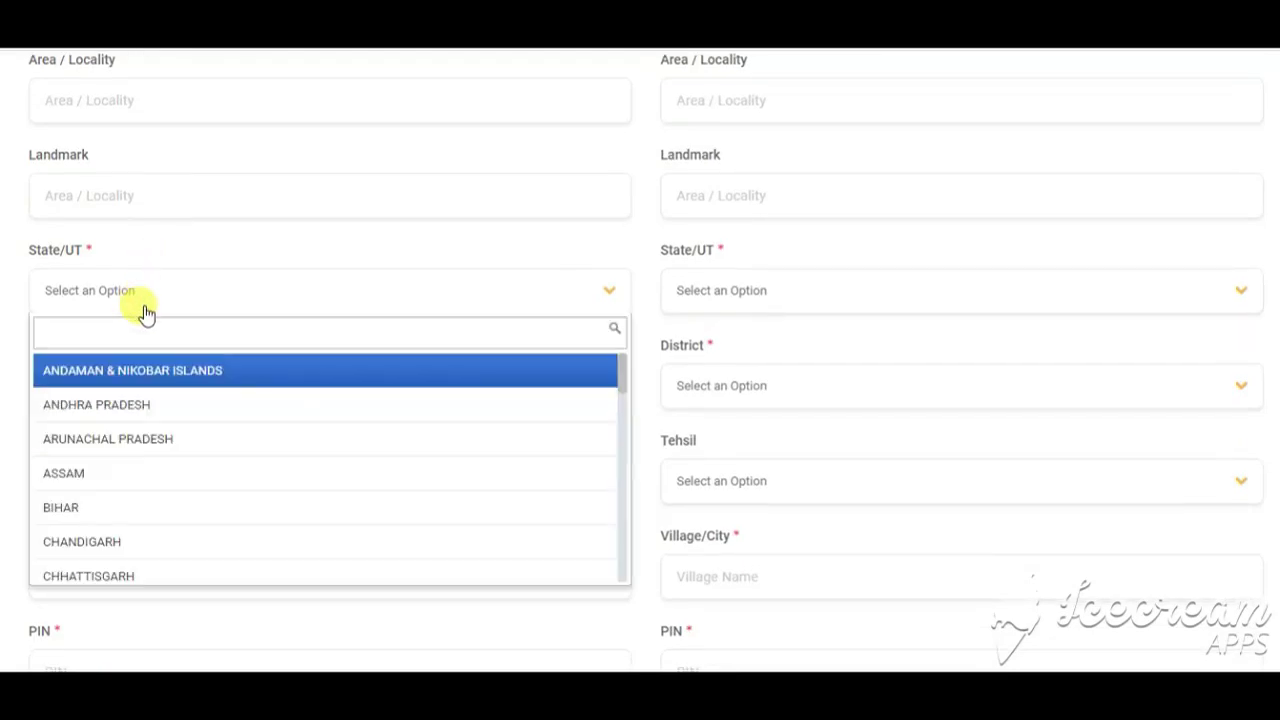
text(u)
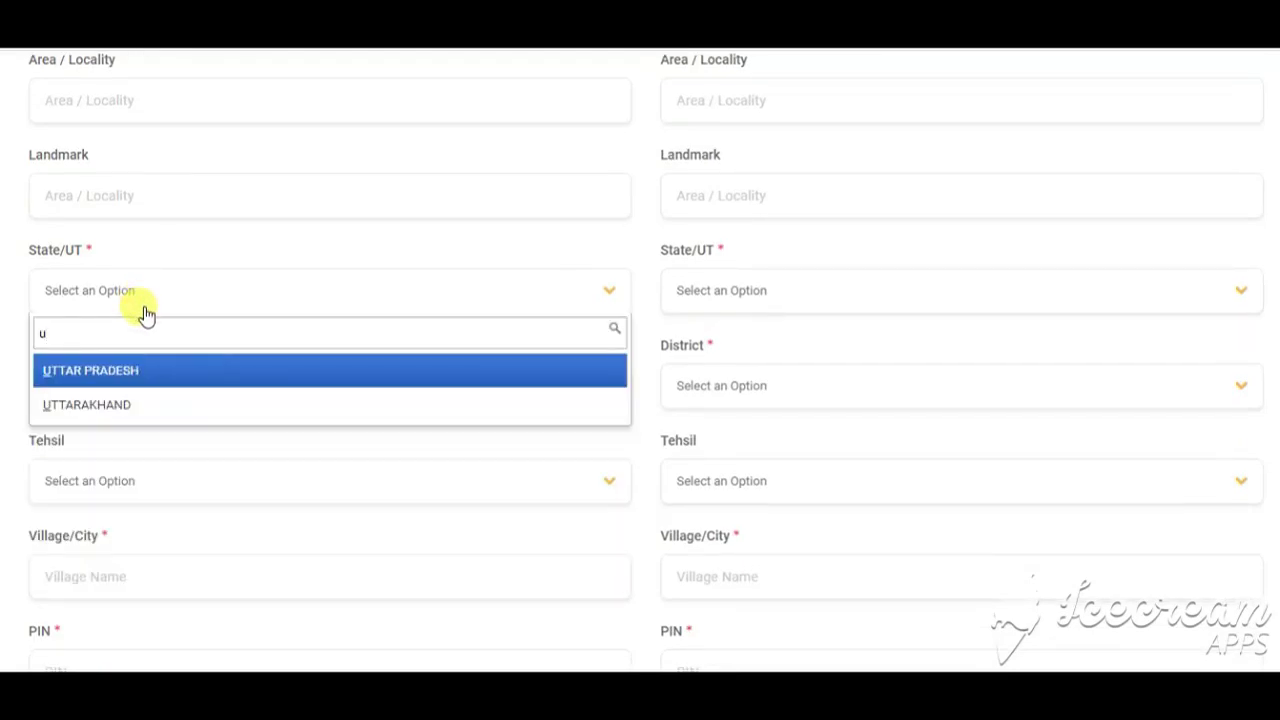
click(117, 405)
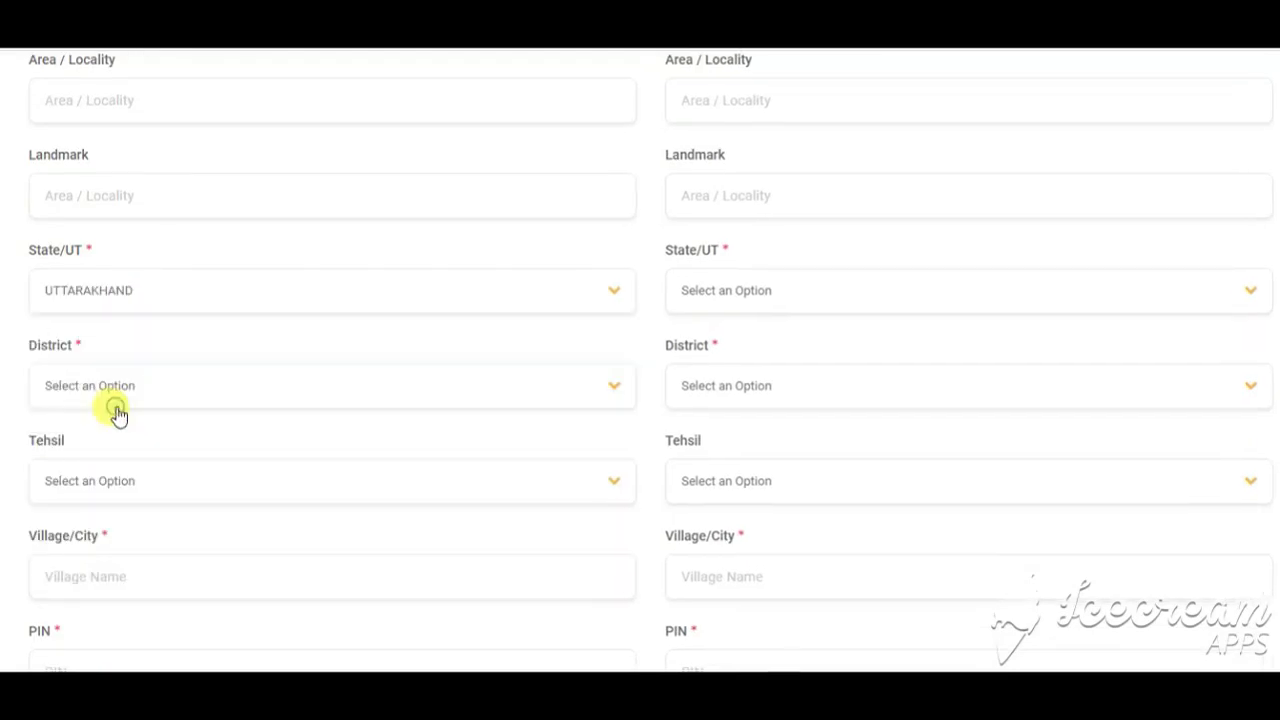
click(108, 481)
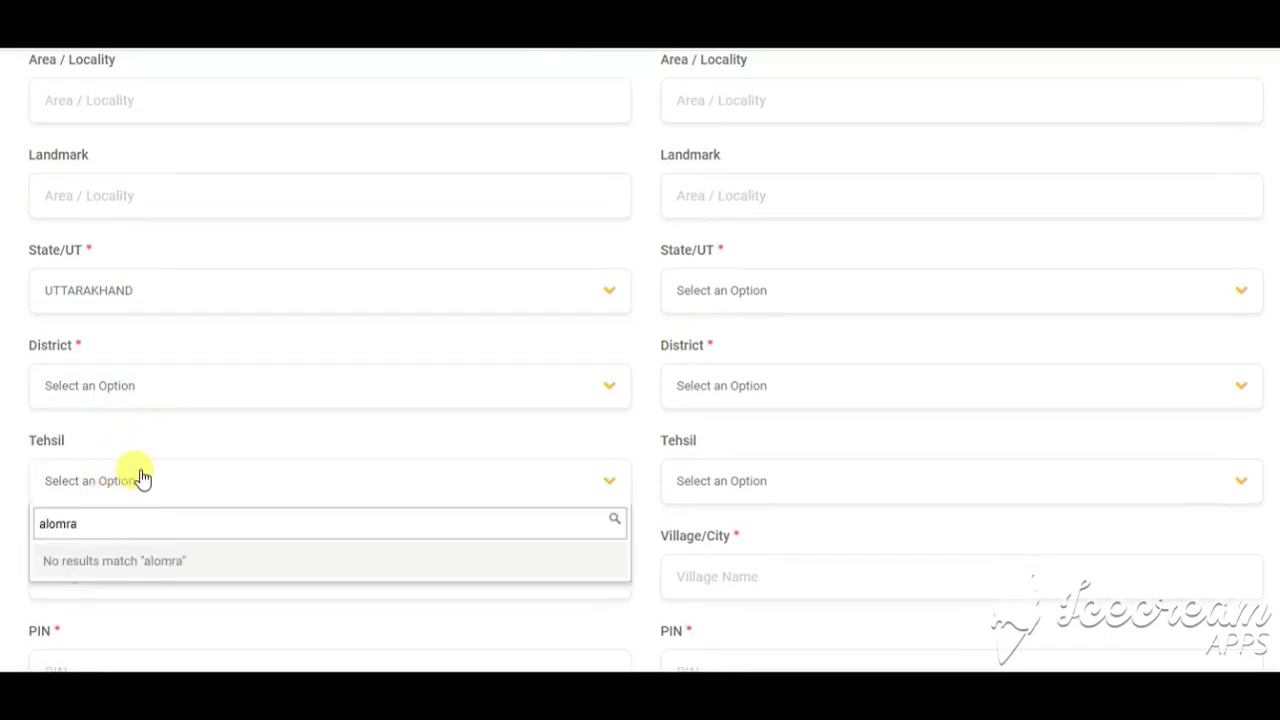
click(202, 476)
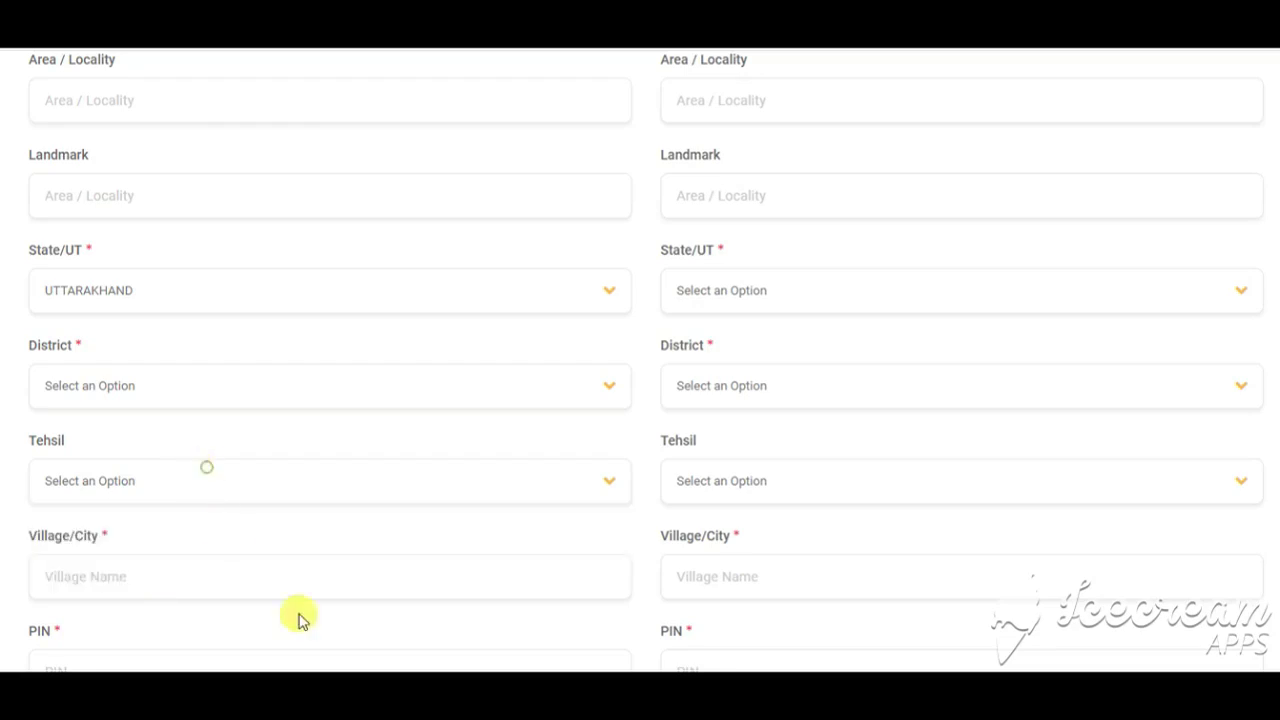
click(168, 575)
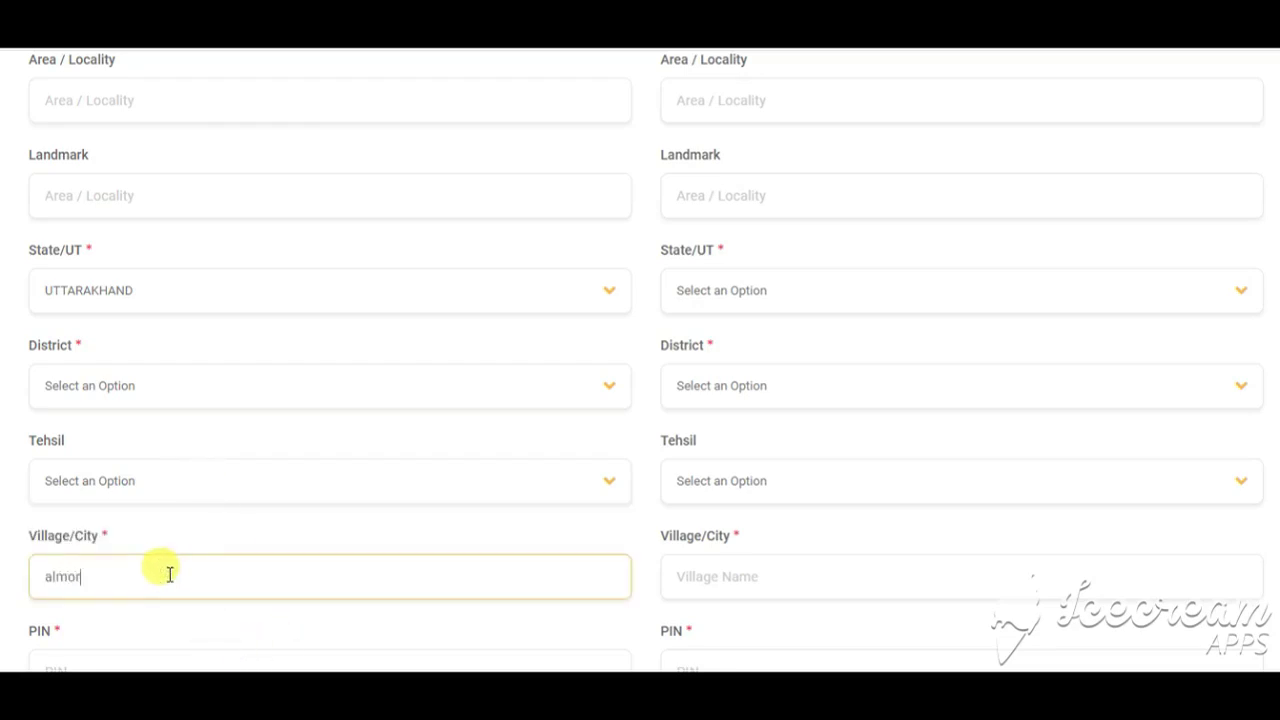
Step: Enter permanent PIN 263601 and make the correspondence address same as permanent
scroll(171, 571, down, 3)
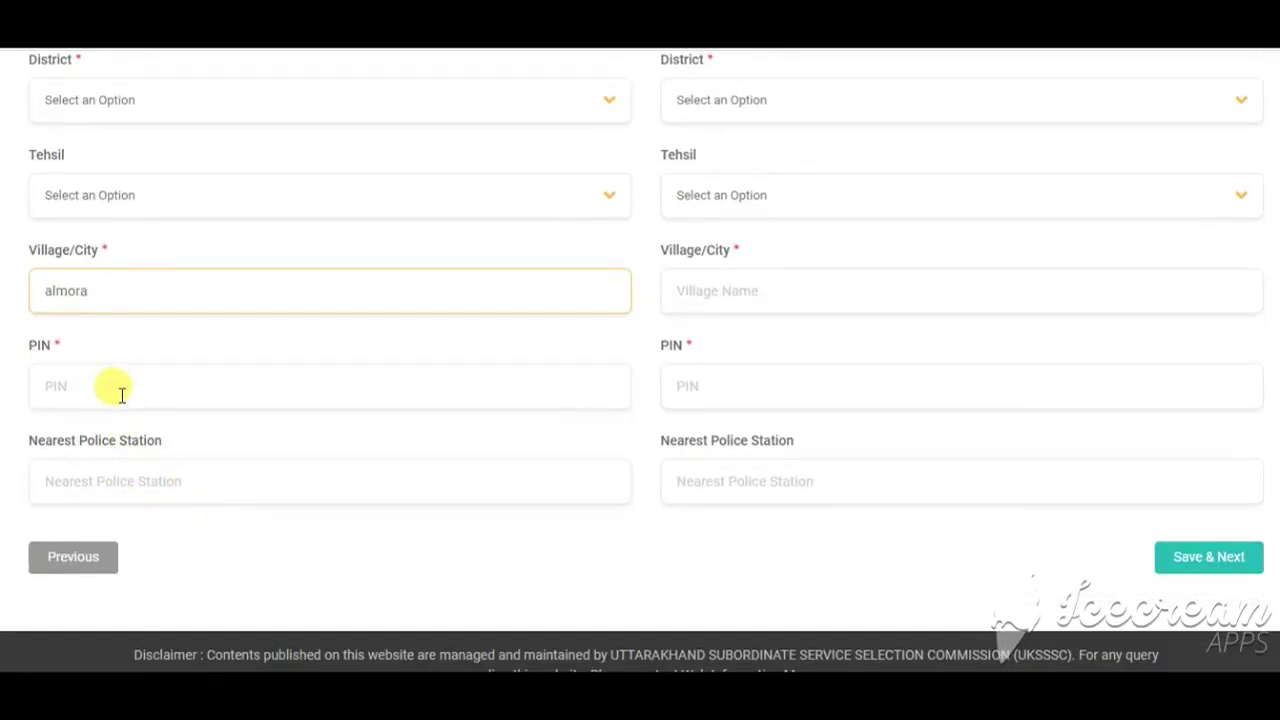
click(120, 392)
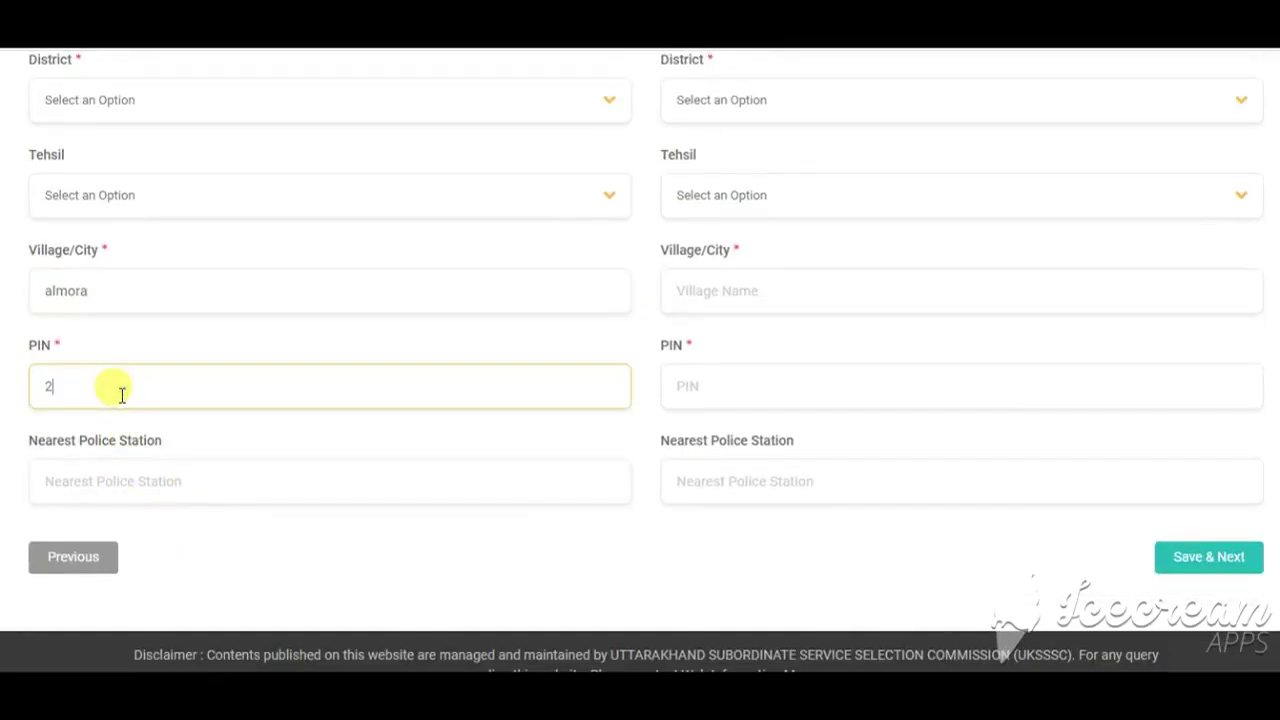
text(263601)
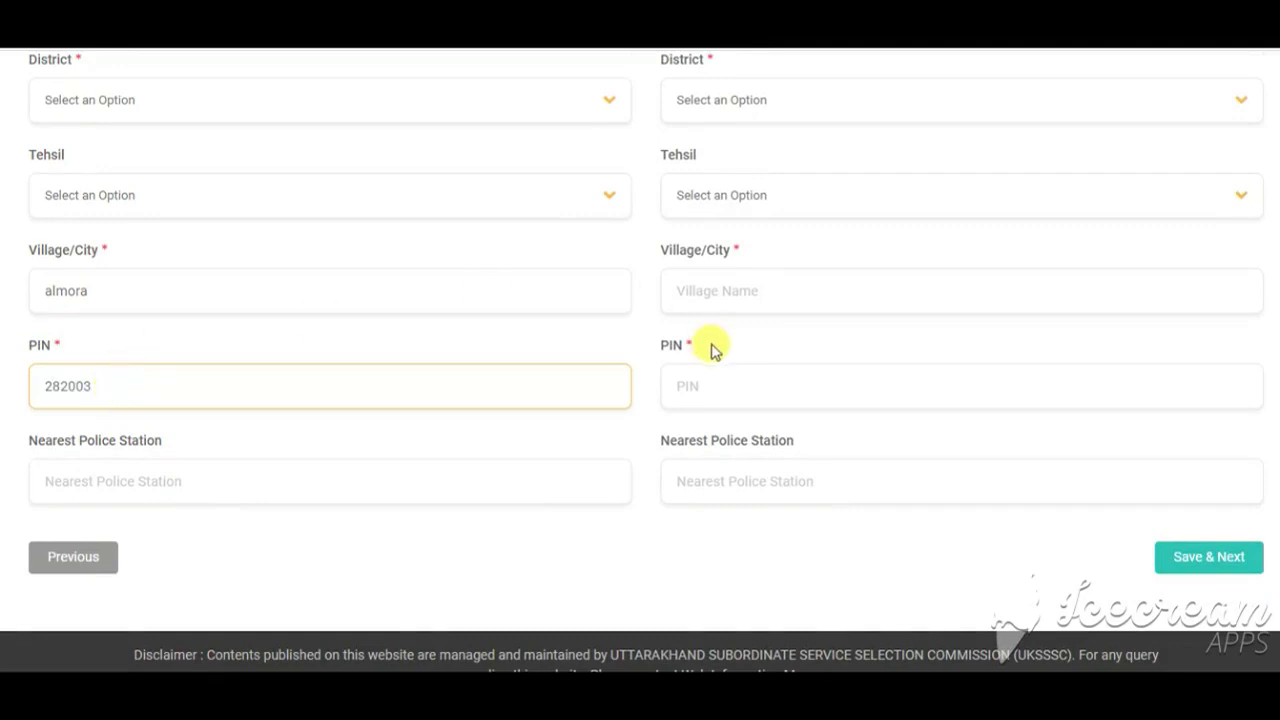
scroll(629, 257, up, 5)
scroll(803, 249, up, 3)
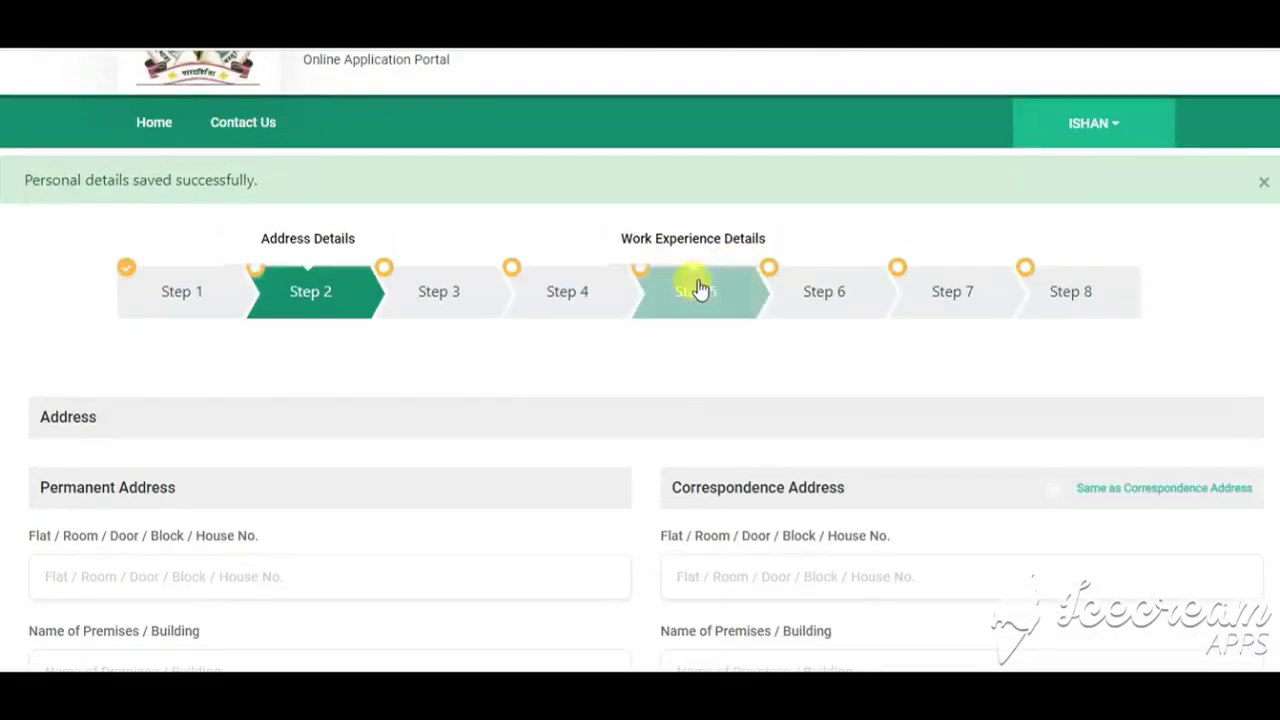
scroll(1070, 348, down, 2)
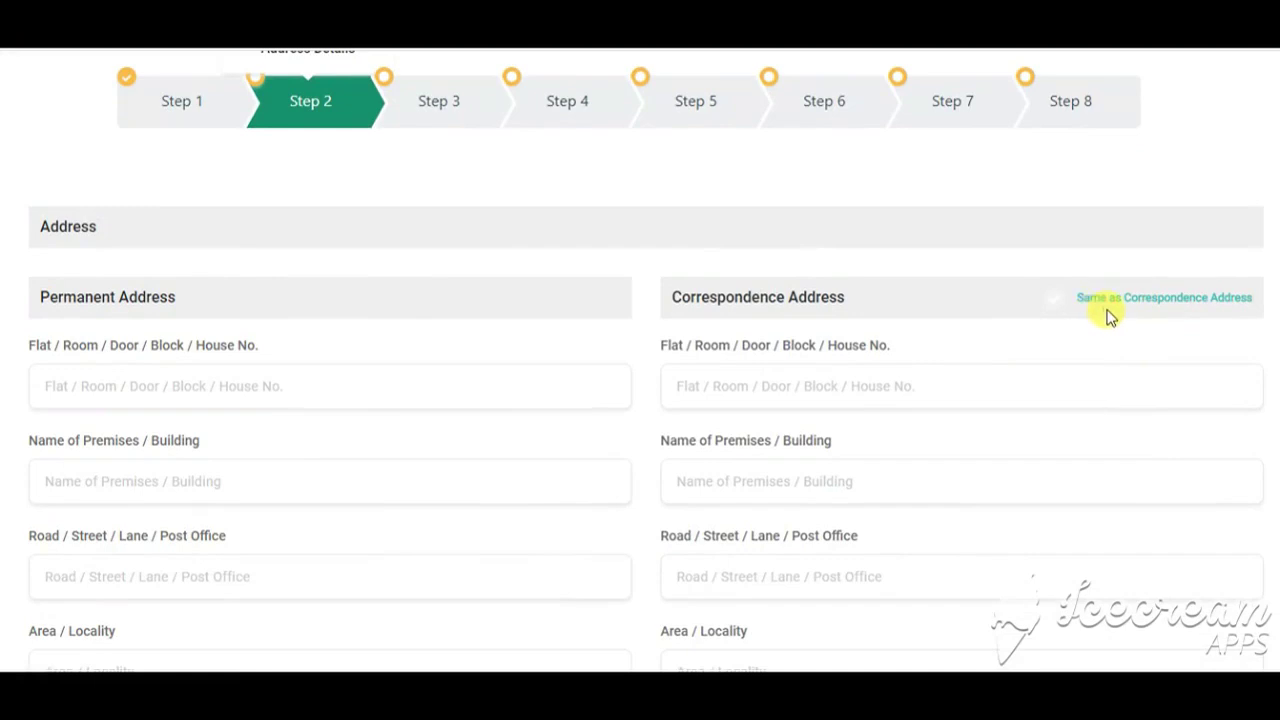
click(1056, 302)
scroll(743, 329, down, 1)
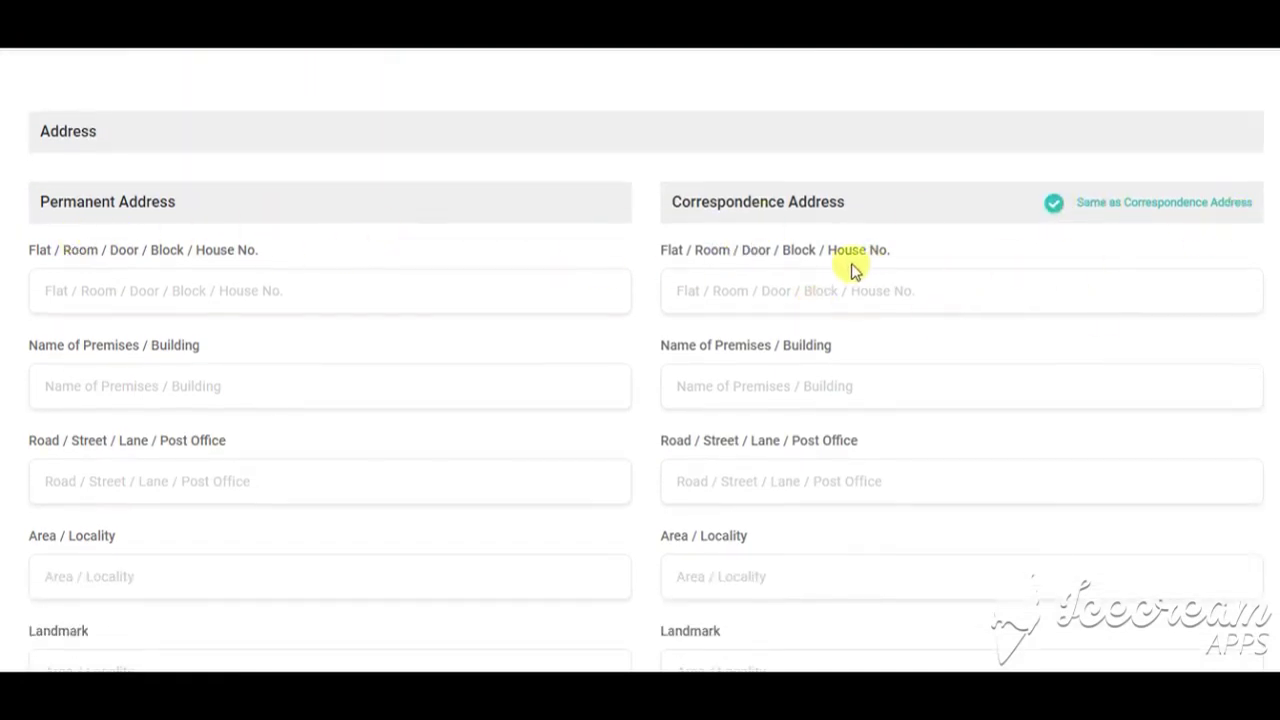
Step: Enter 1 as the permanent house number, then move to the premises name field
click(163, 288)
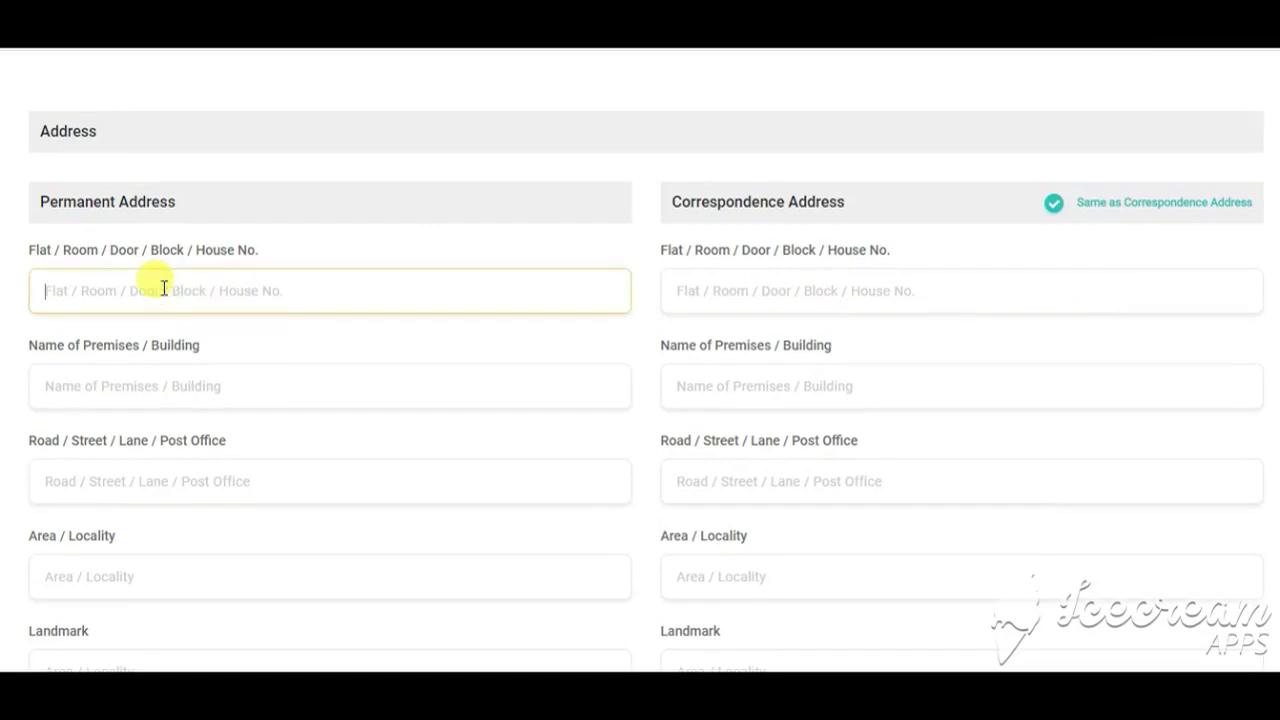
text(1)
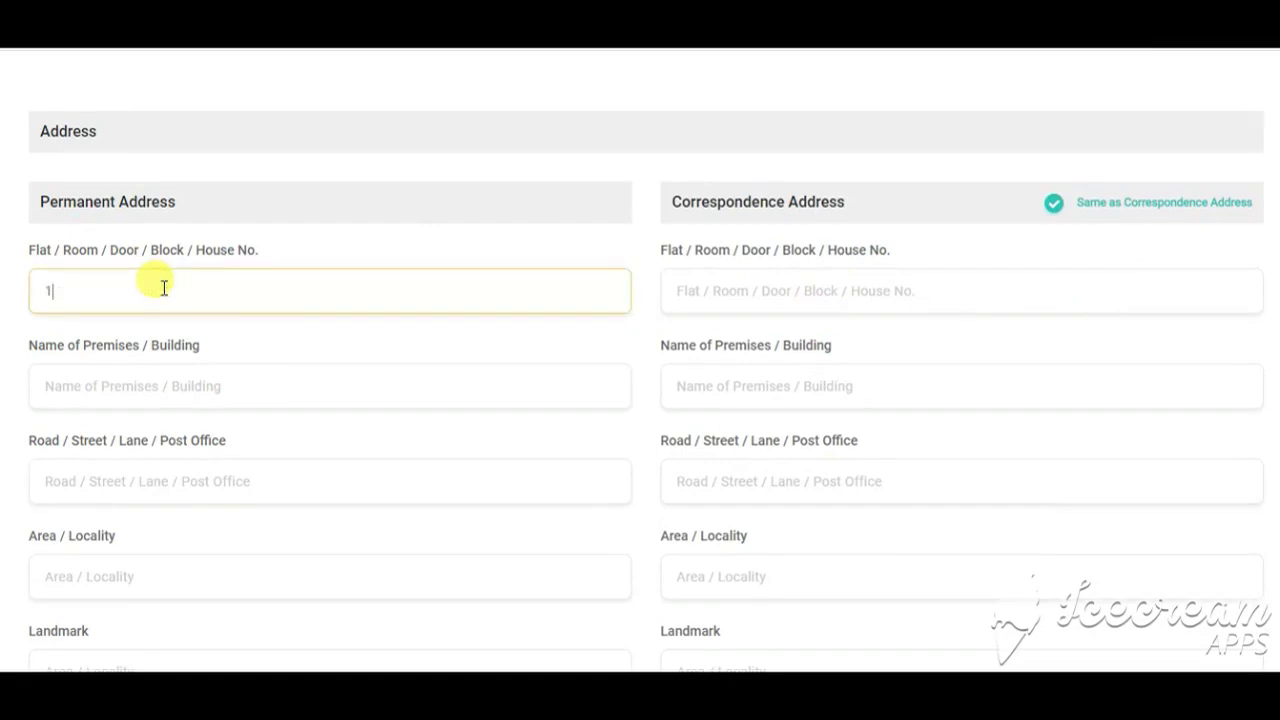
click(128, 392)
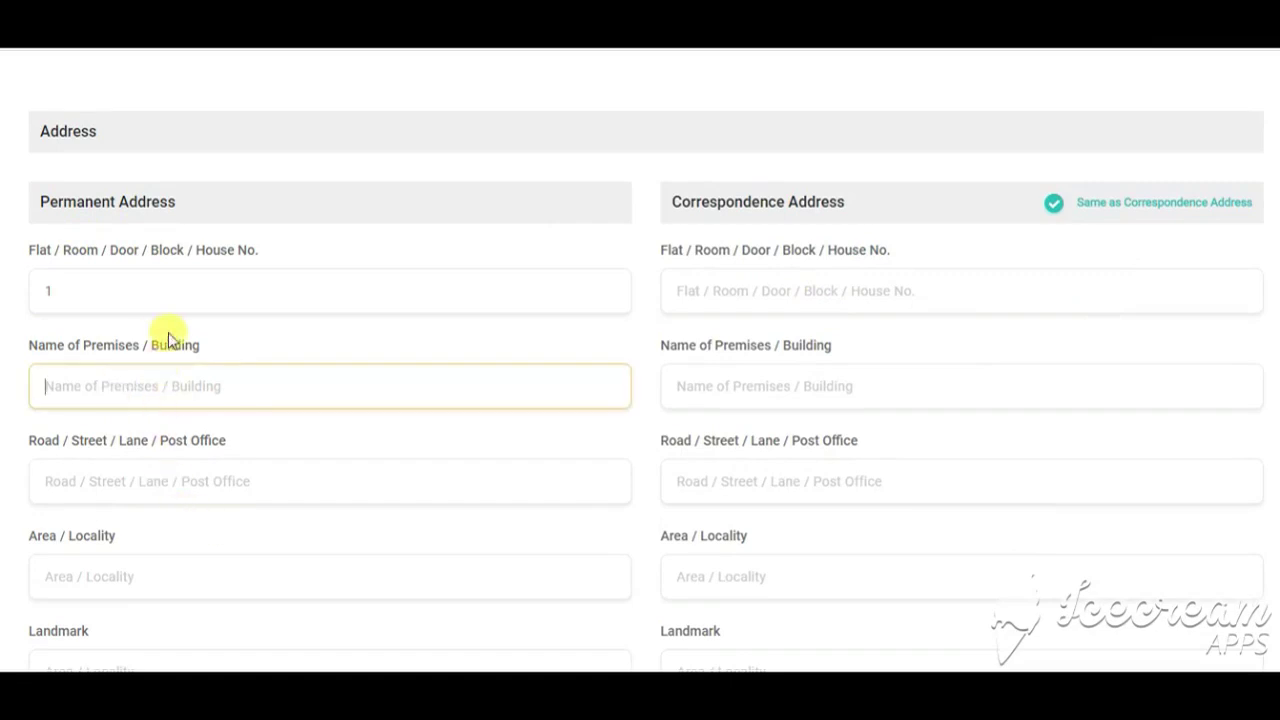
scroll(200, 363, down, 2)
scroll(246, 363, up, 3)
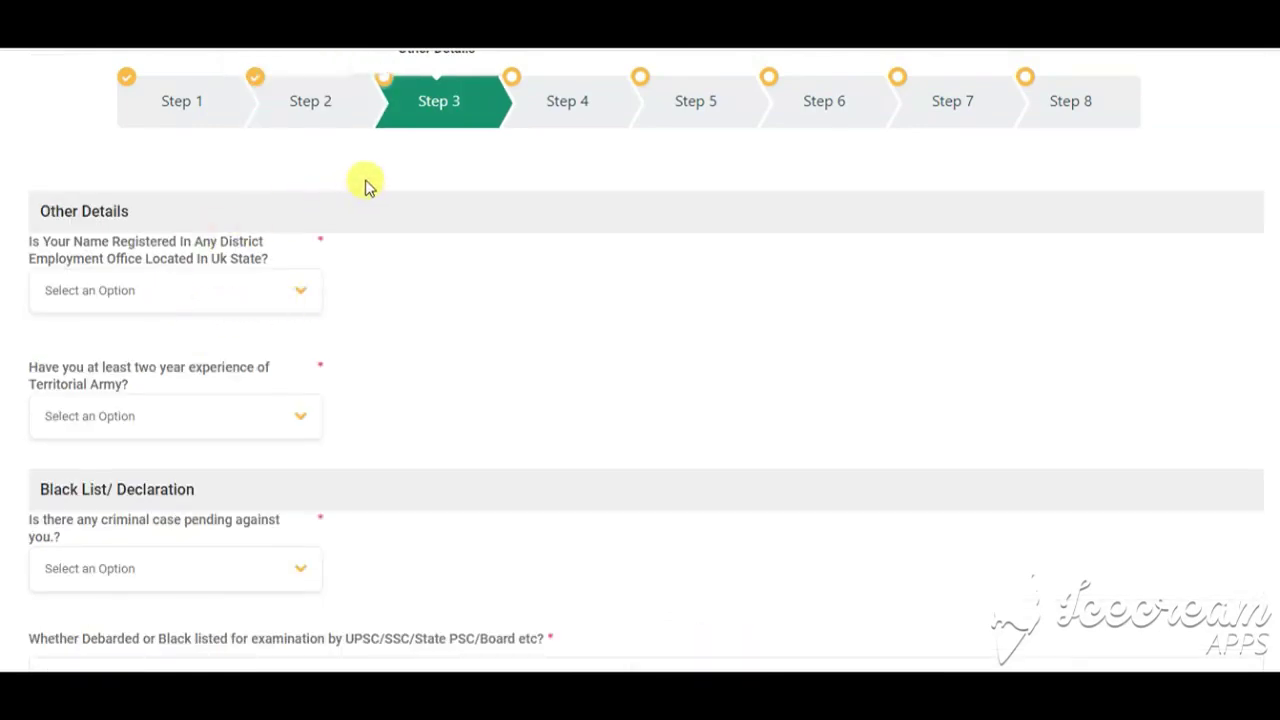
Step: Answer Yes to employment office registration, choosing Employment Office,Almora as the district
click(288, 294)
click(146, 366)
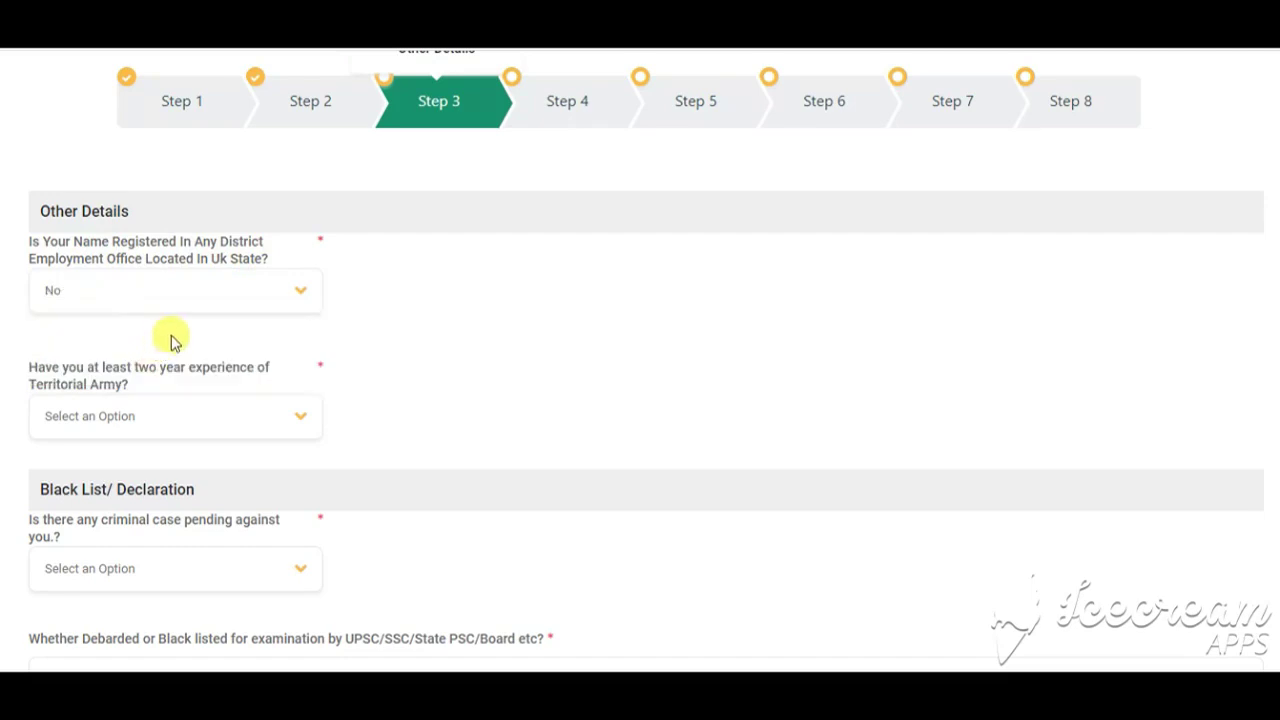
click(287, 292)
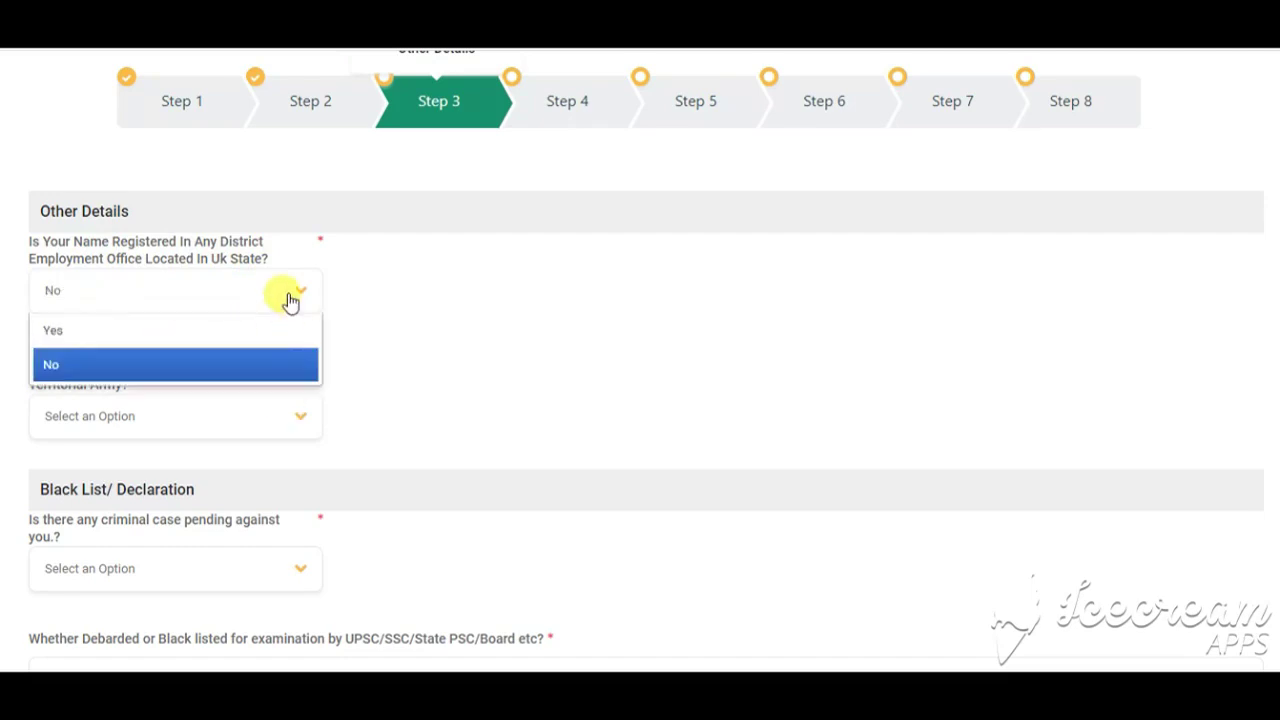
click(242, 346)
click(204, 408)
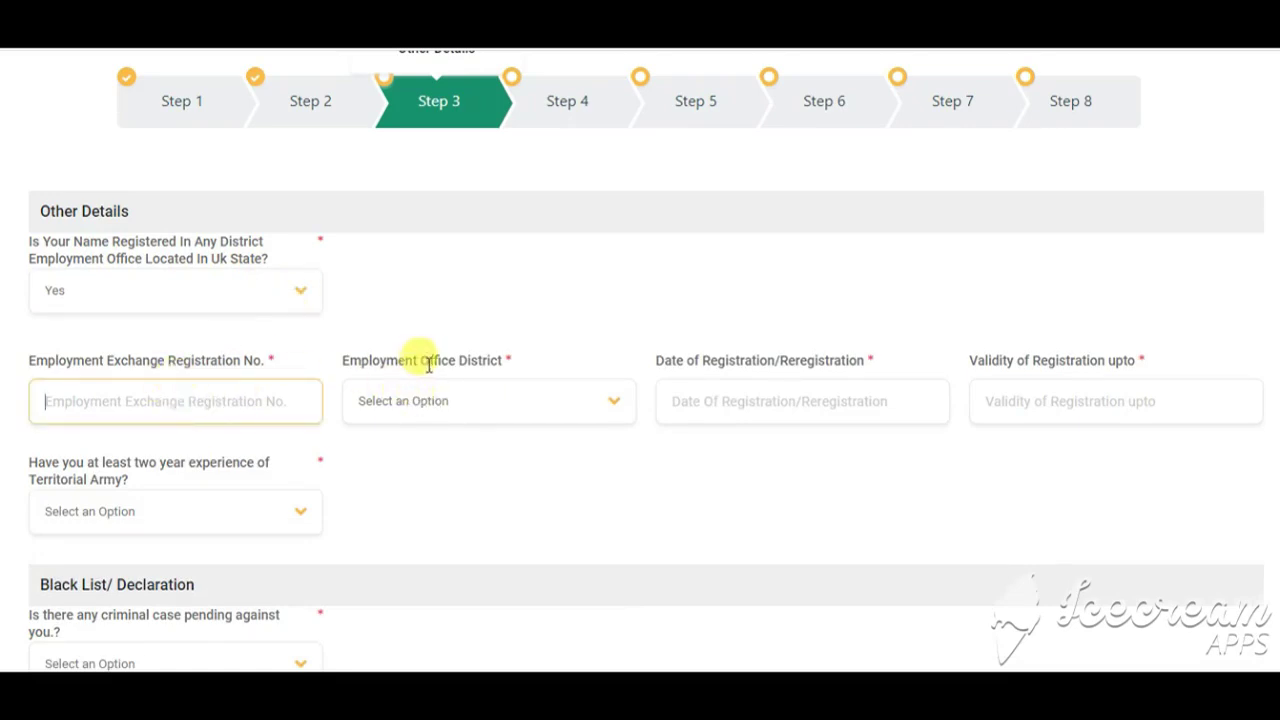
click(574, 412)
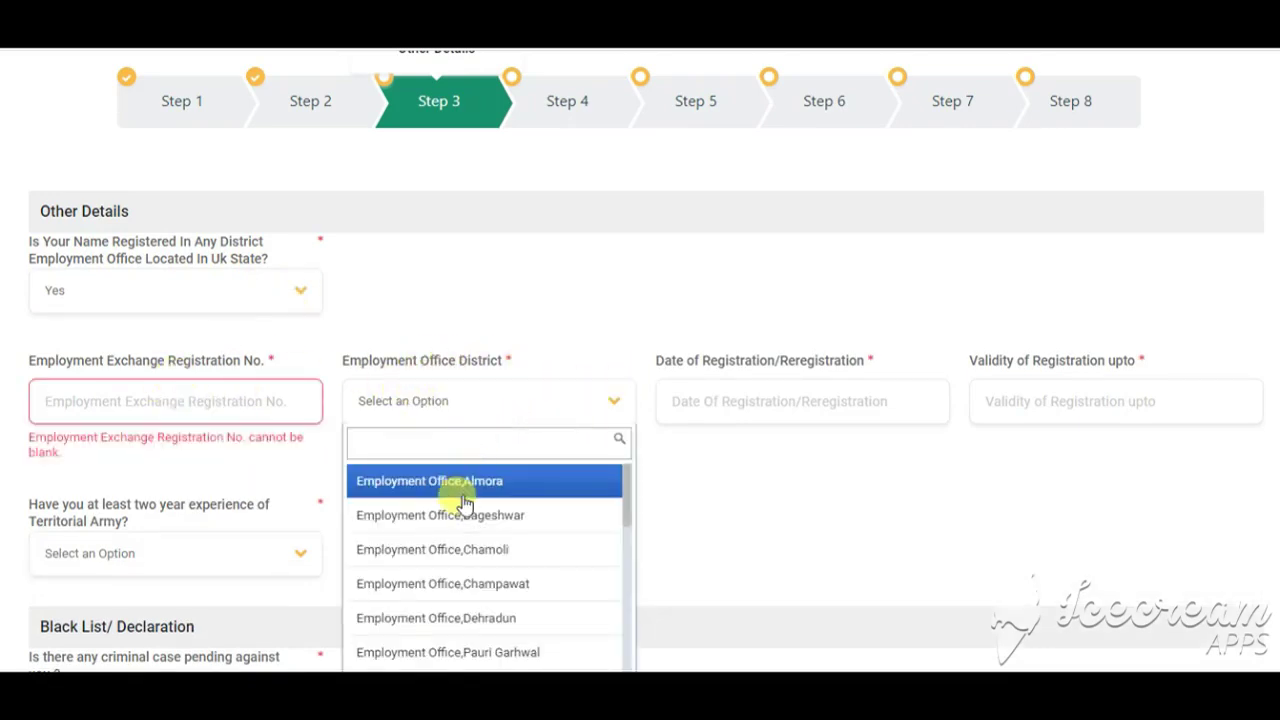
click(457, 481)
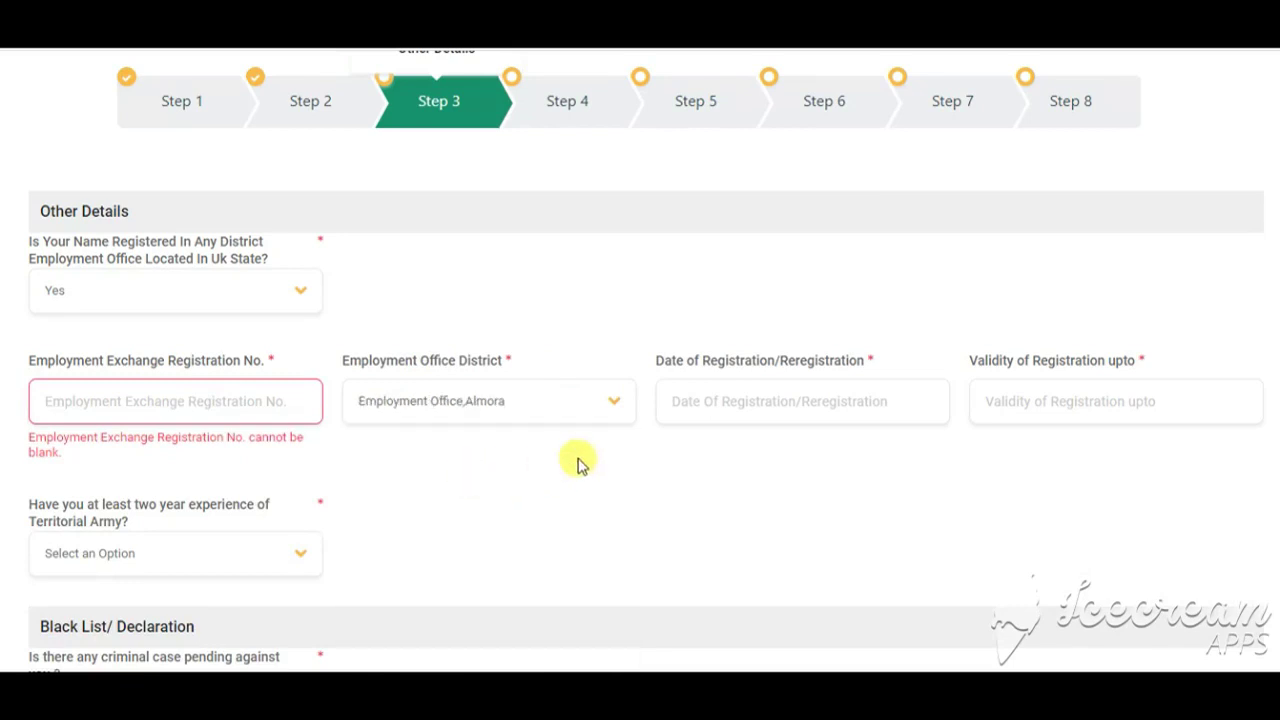
Step: Check the registration and validity date pickers, then set the registration answer back to No
click(755, 395)
click(1133, 407)
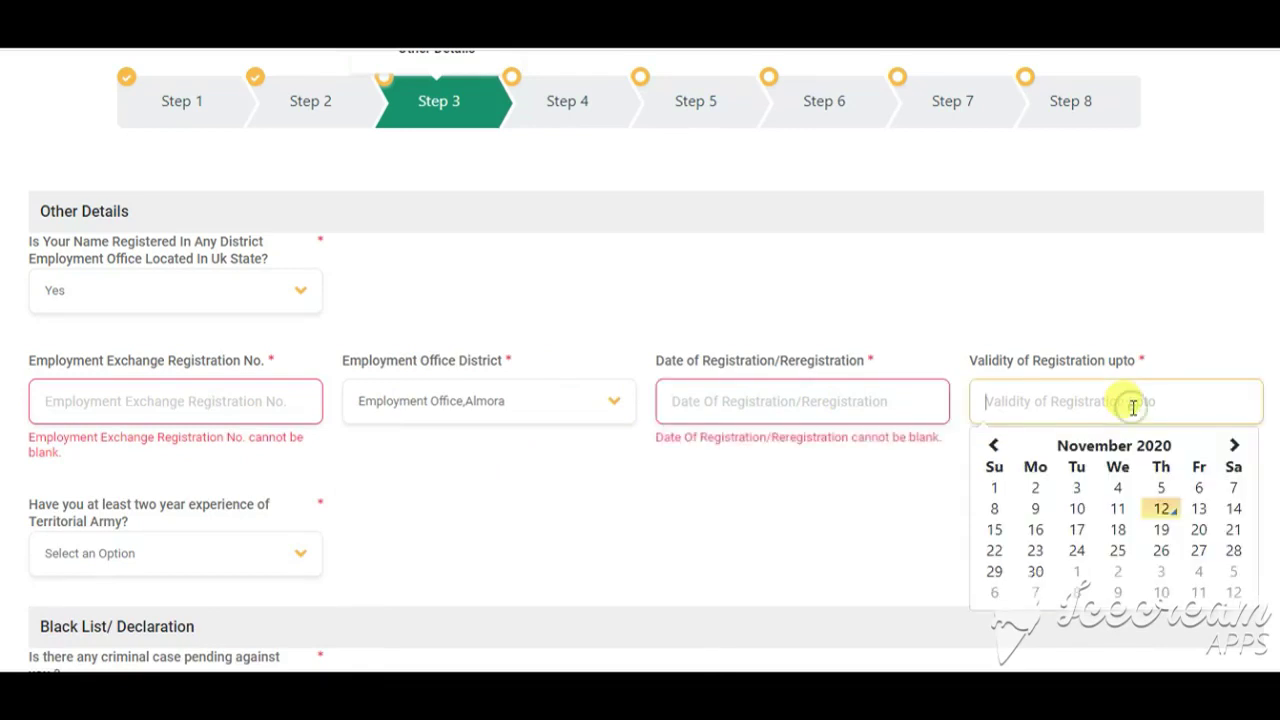
click(240, 298)
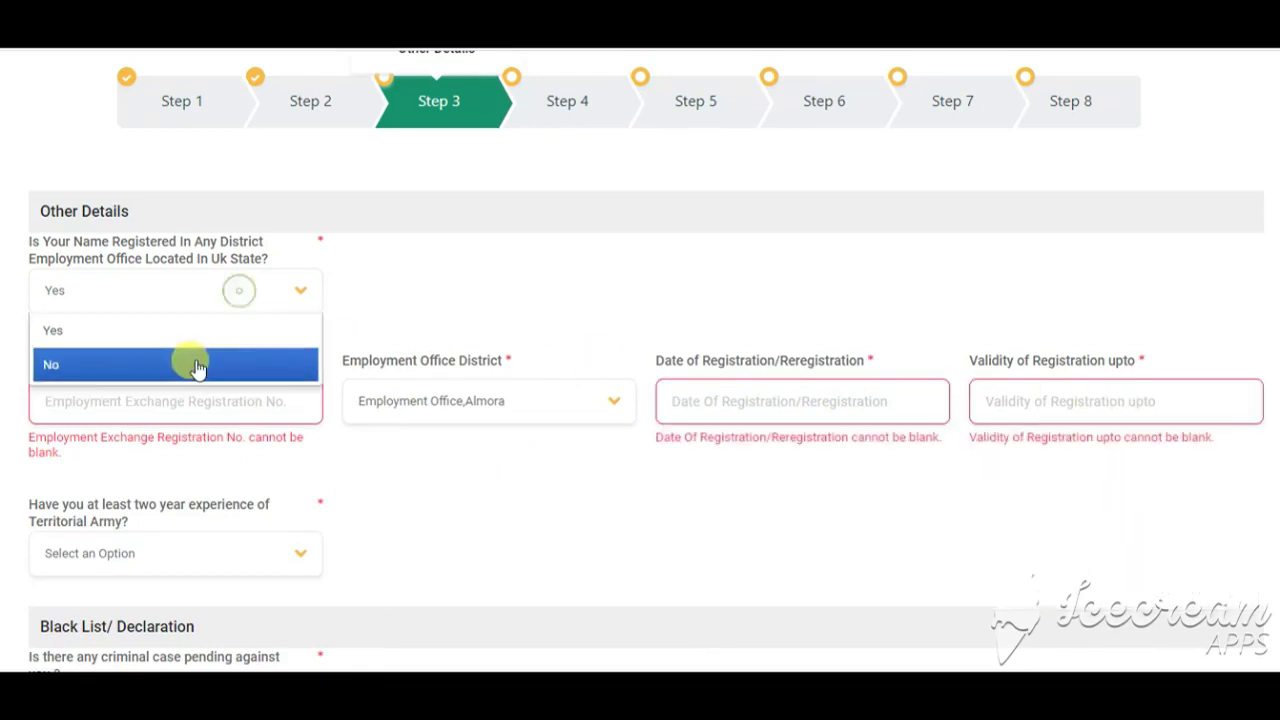
click(194, 363)
scroll(209, 351, down, 2)
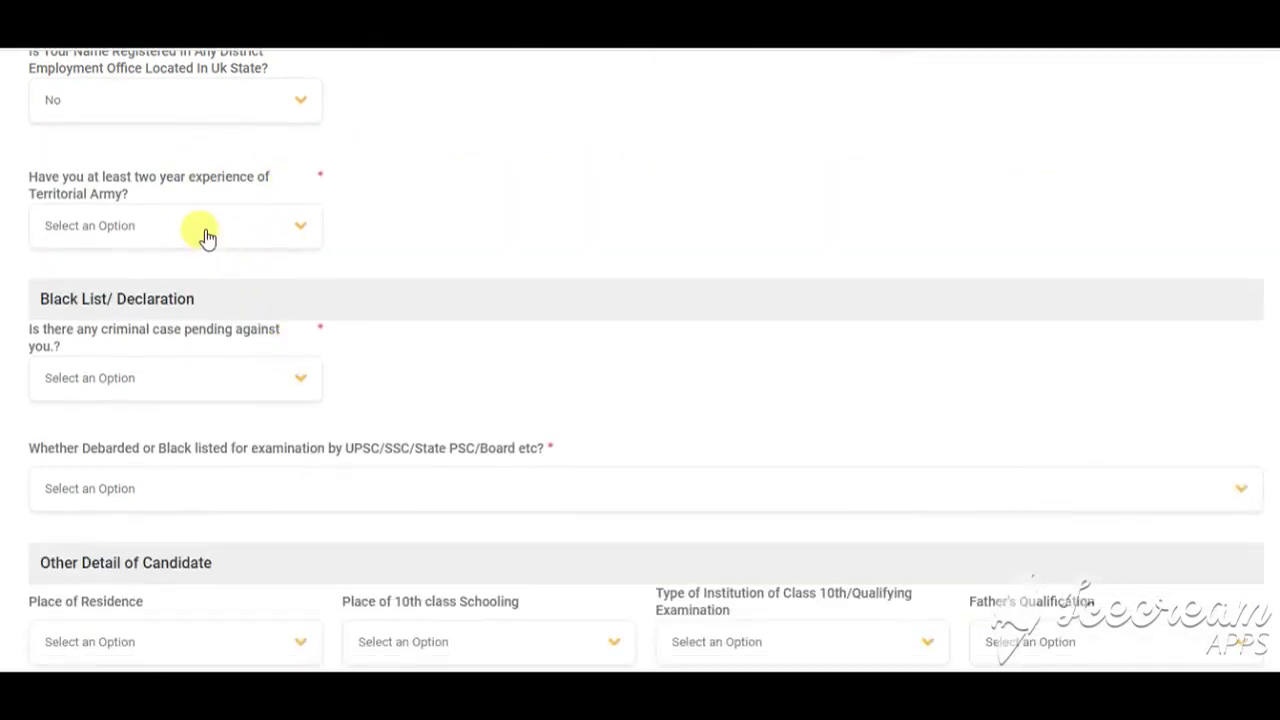
Step: Answer No to Territorial Army experience (after trying Yes) and to pending criminal case
click(205, 236)
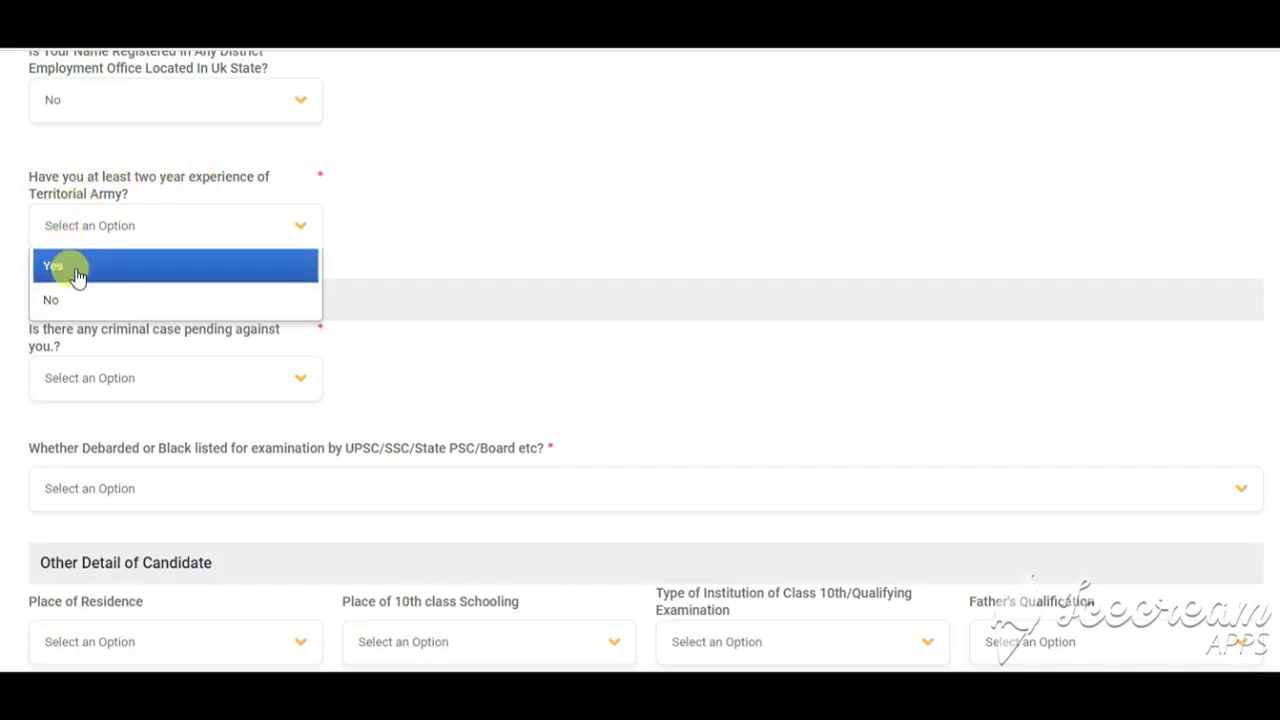
click(80, 266)
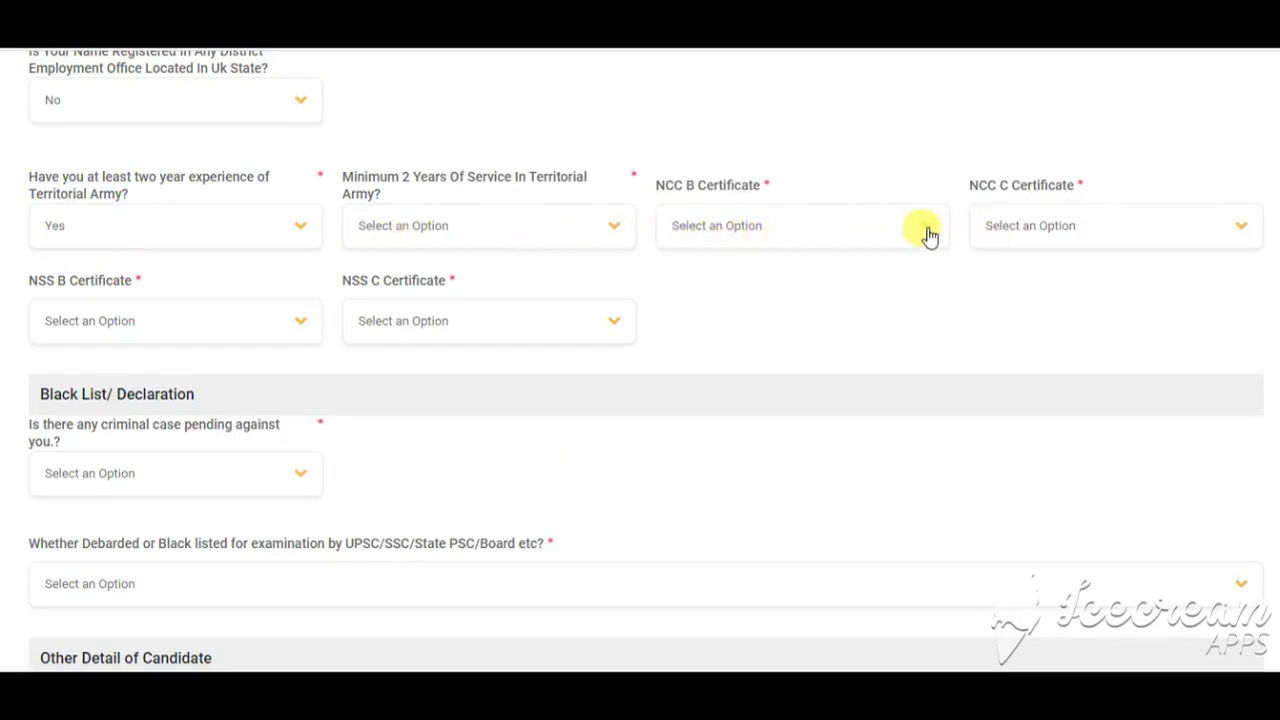
click(446, 326)
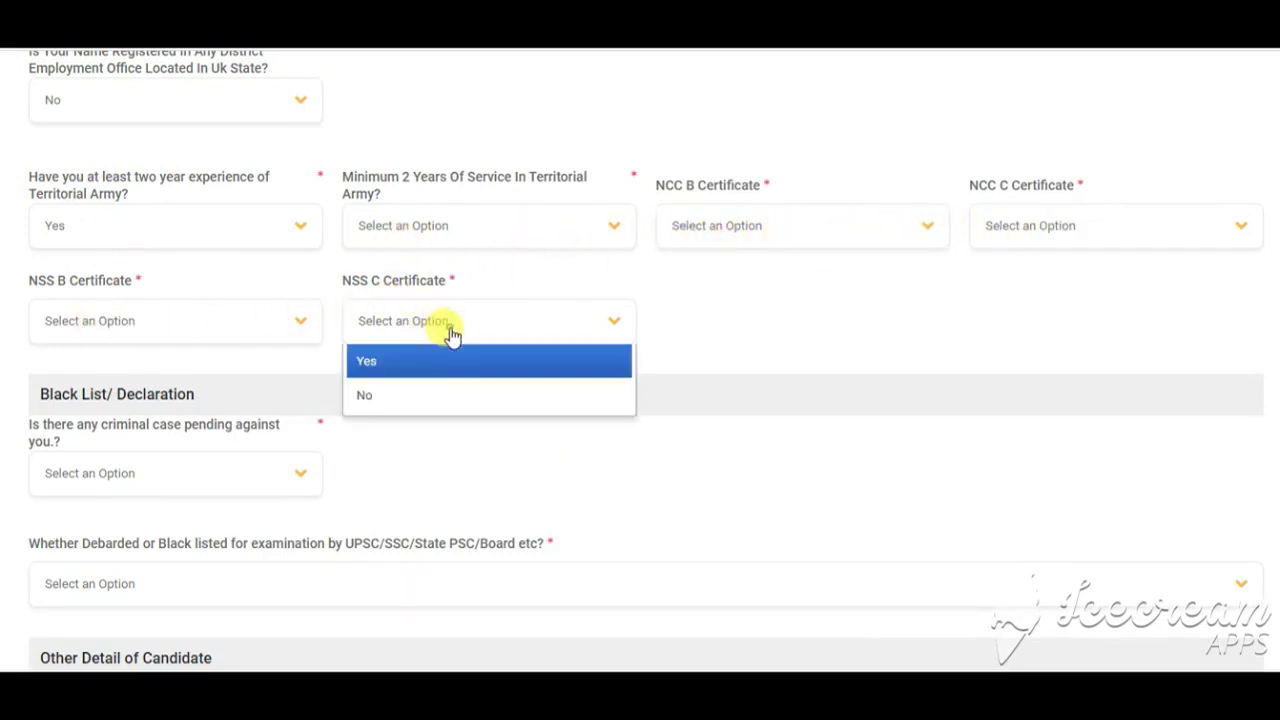
click(136, 226)
click(92, 304)
scroll(167, 335, down, 3)
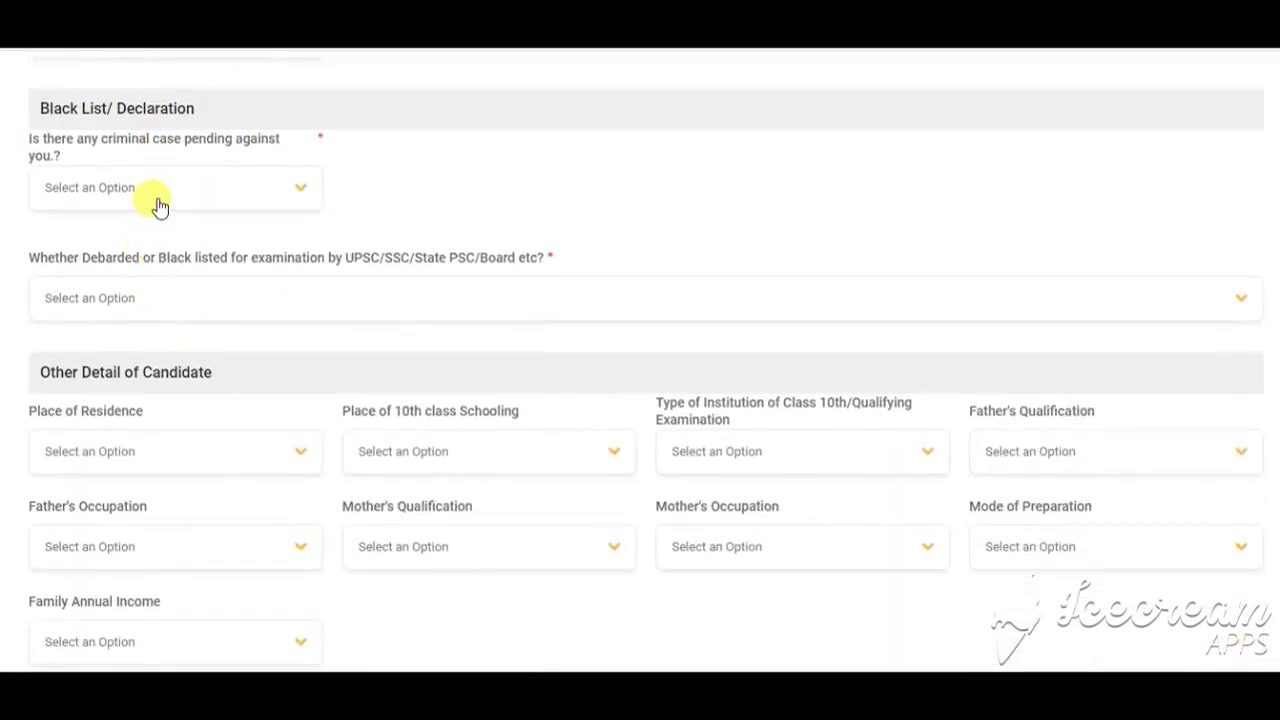
click(158, 206)
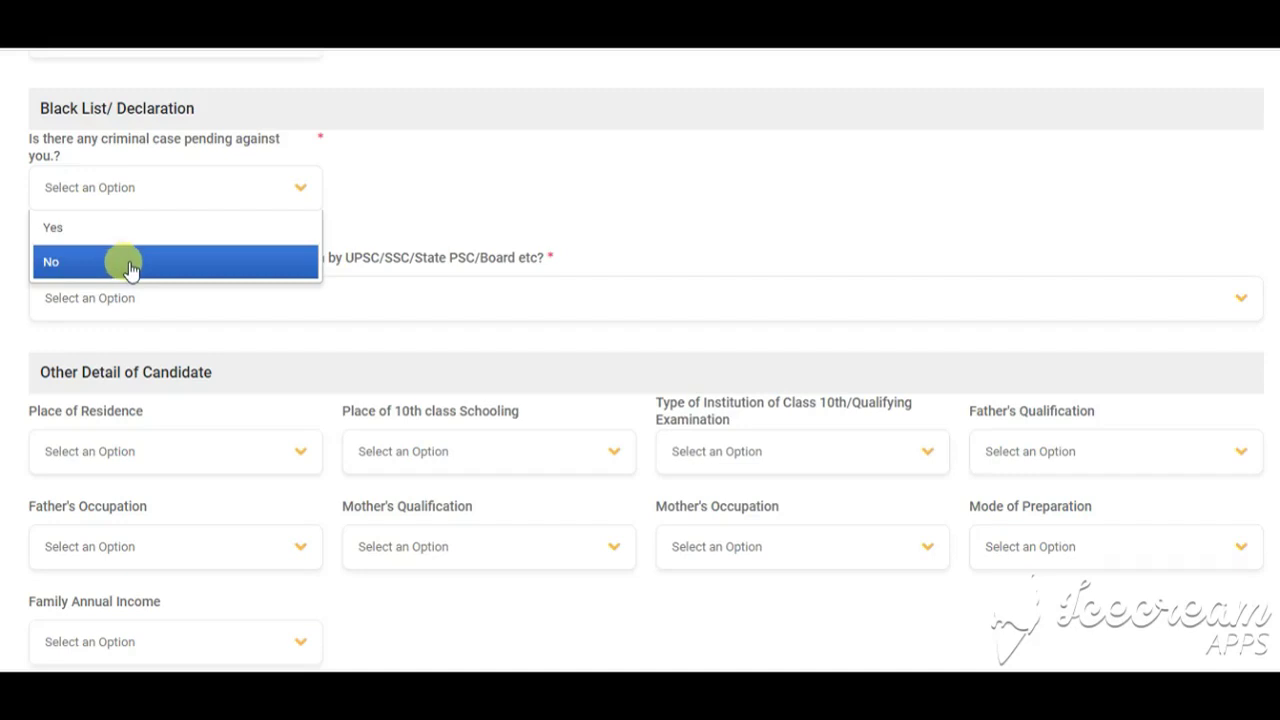
click(130, 262)
scroll(63, 243, down, 3)
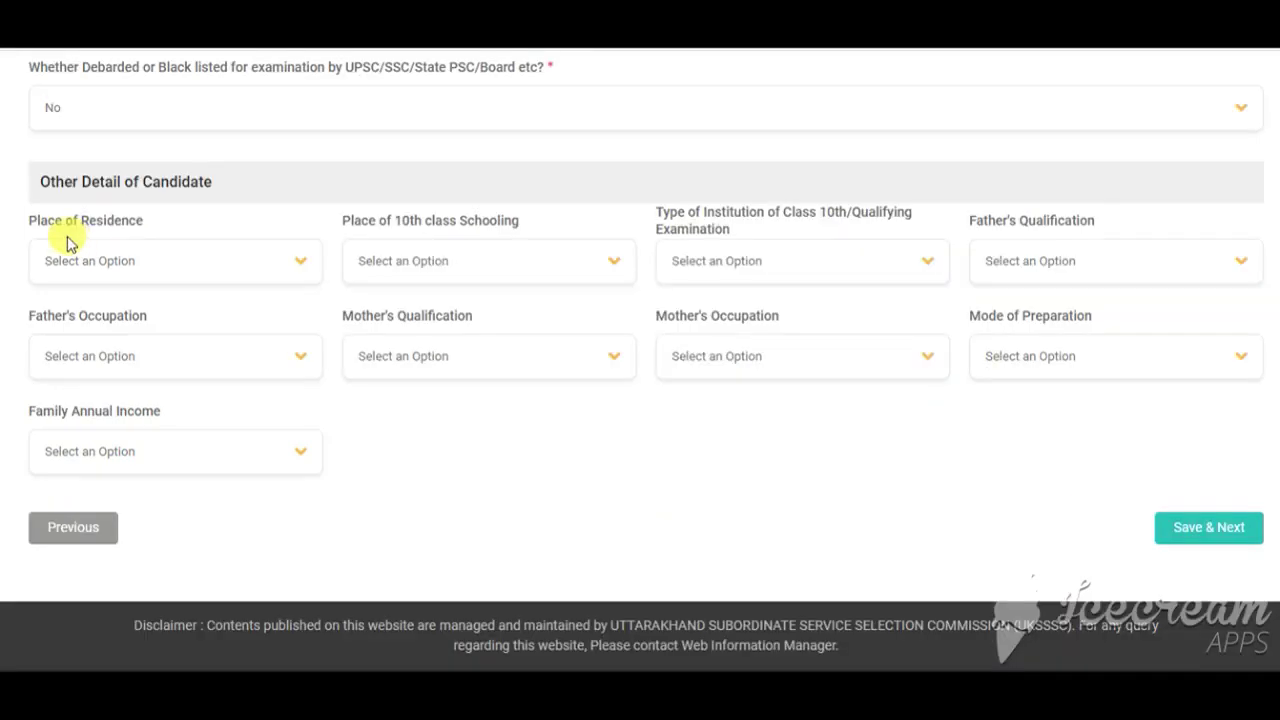
Step: Set residence and 10th schooling to Urban, institution Government, father Graduate in Agriculture
click(148, 272)
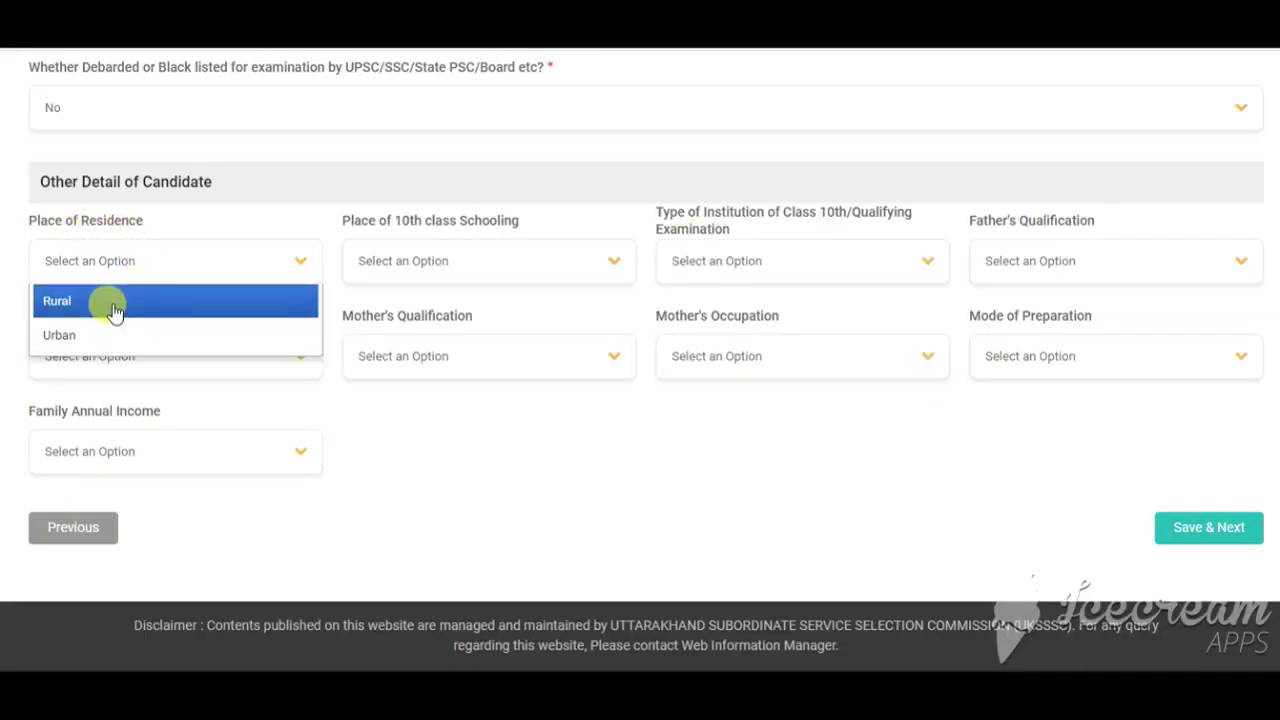
click(118, 330)
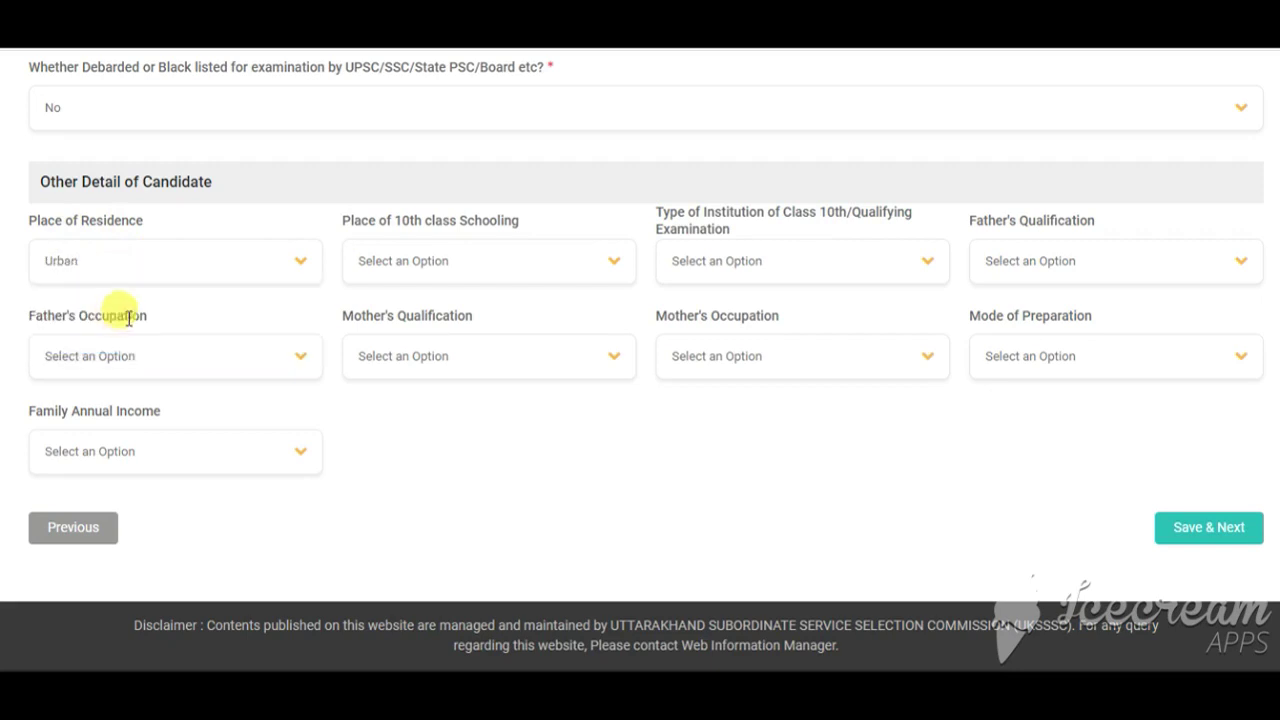
click(407, 268)
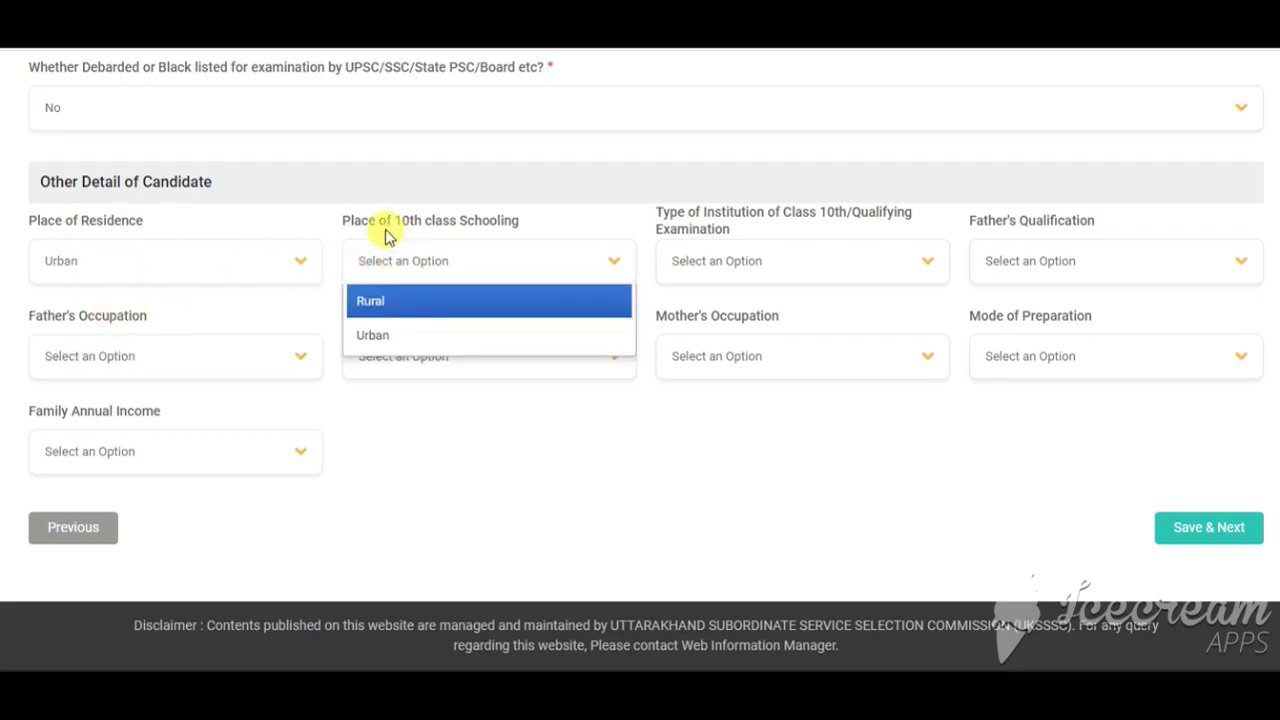
click(422, 340)
click(748, 268)
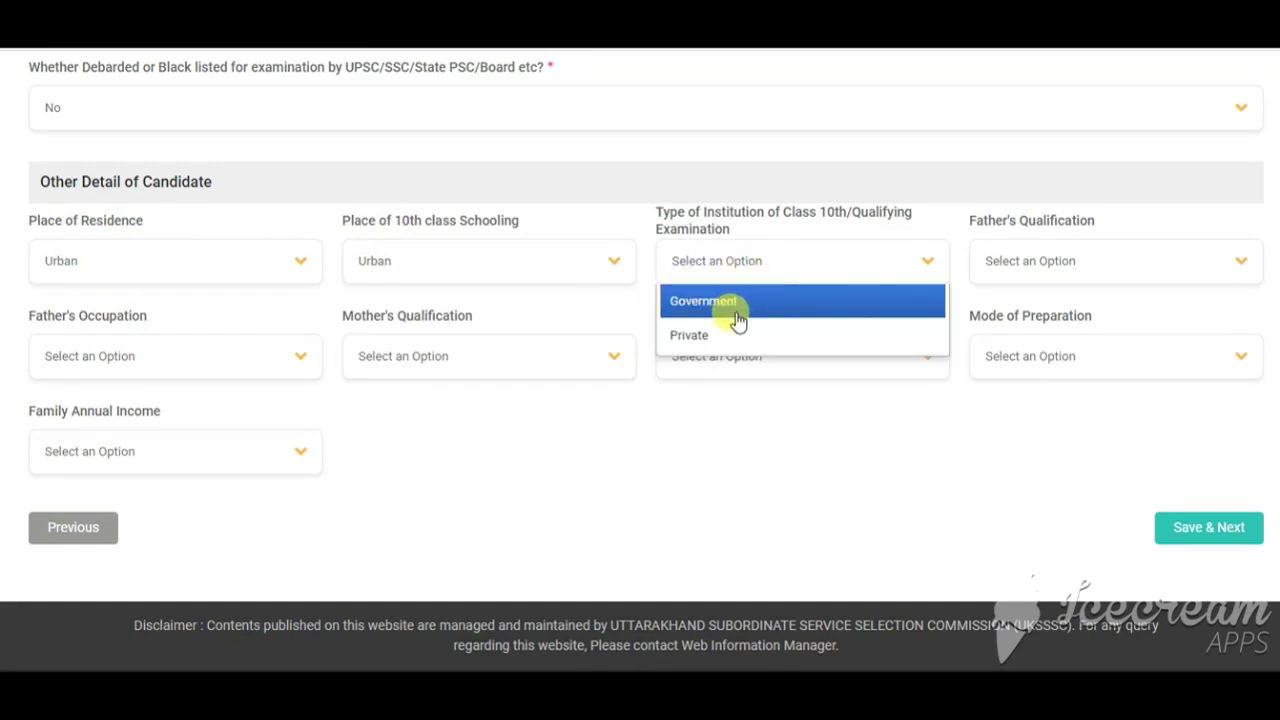
click(736, 312)
click(1086, 268)
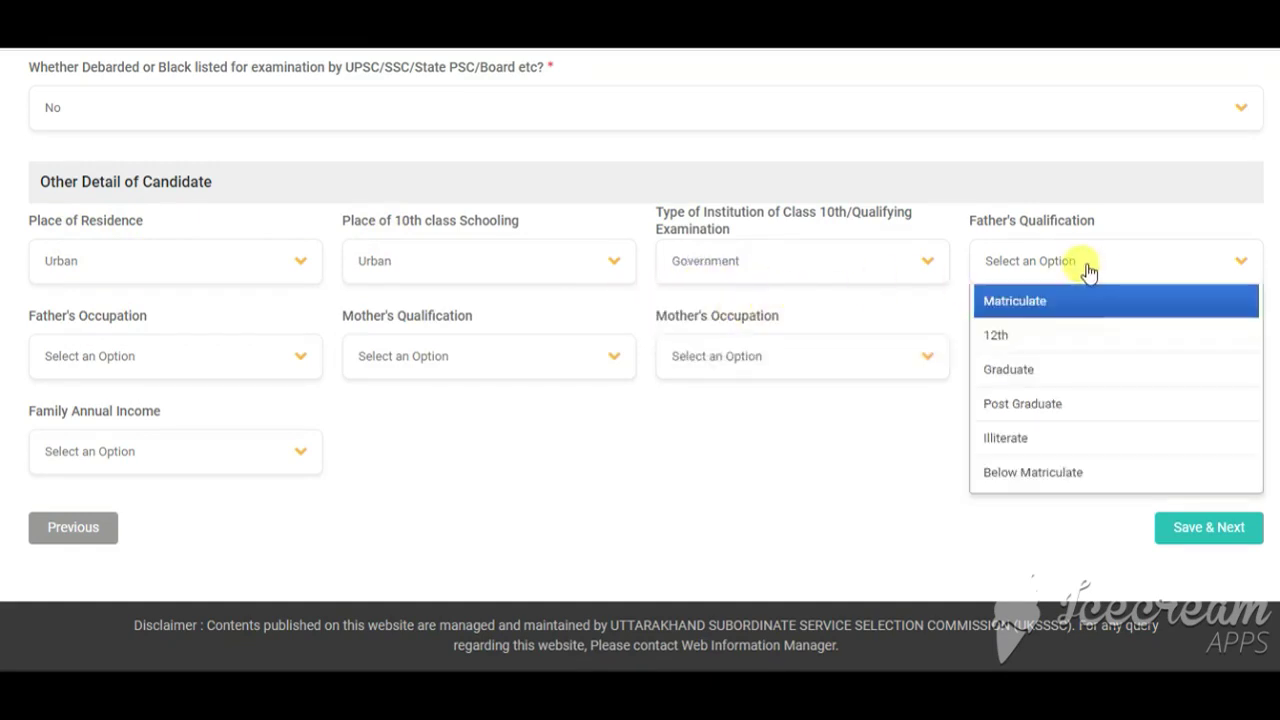
click(1037, 370)
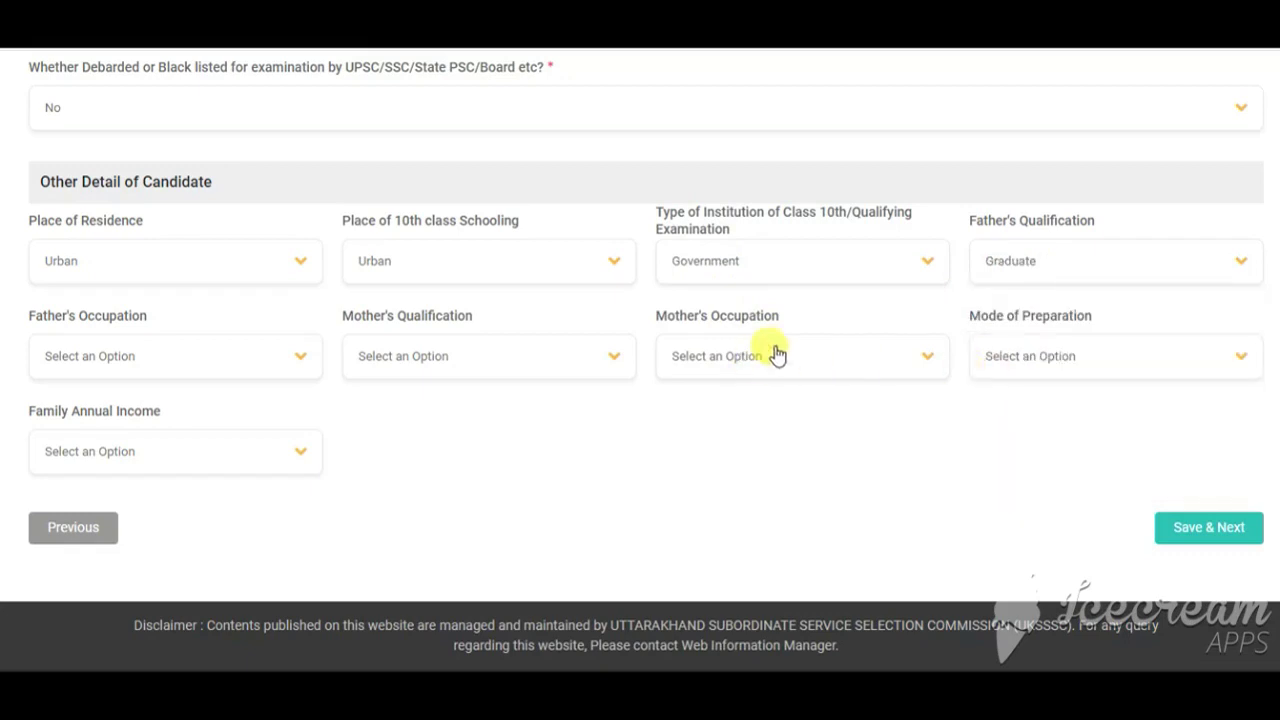
click(122, 362)
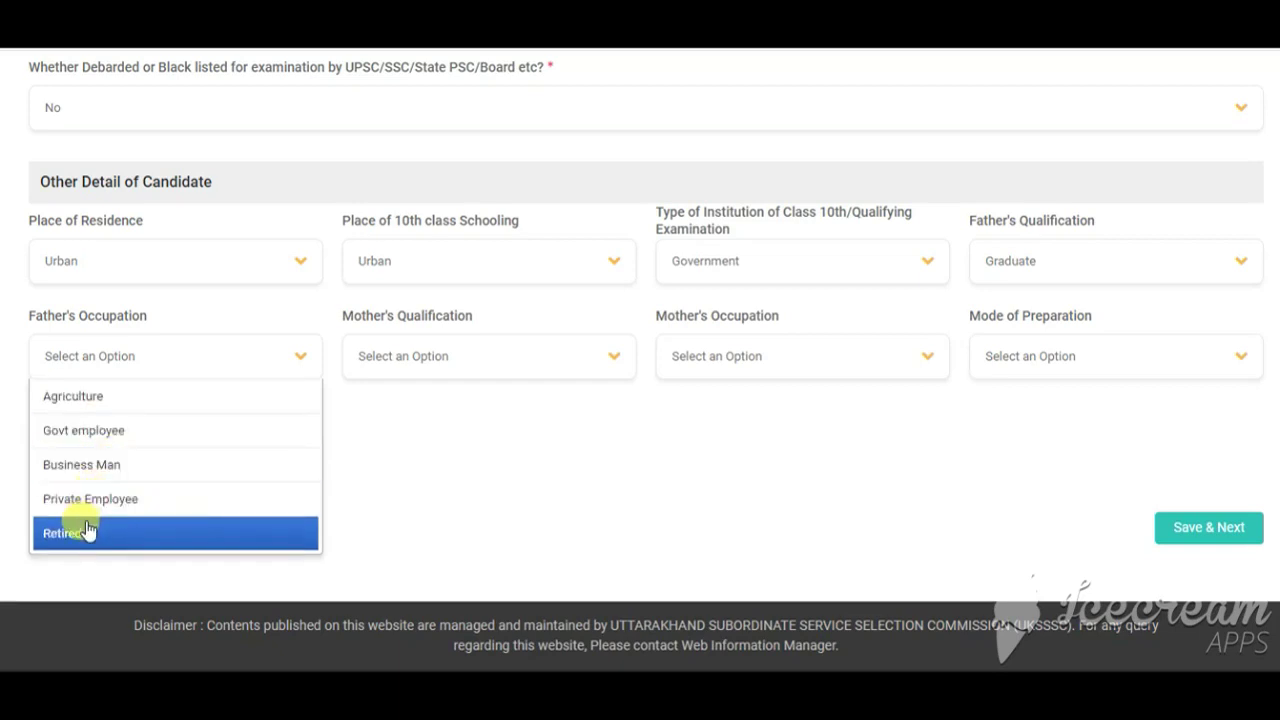
click(93, 410)
Step: Set mother's occupation to House wife, Self Study preparation and 2.5–8 lakh income, then save
click(429, 365)
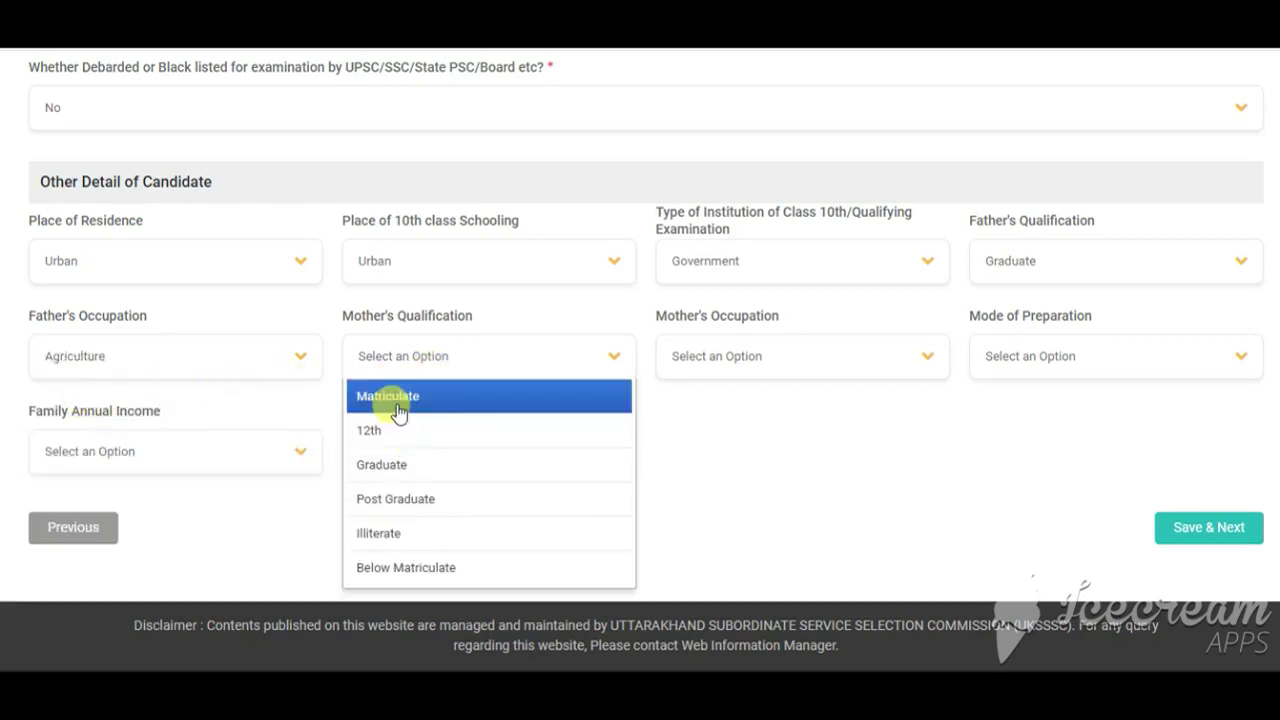
click(700, 365)
click(703, 397)
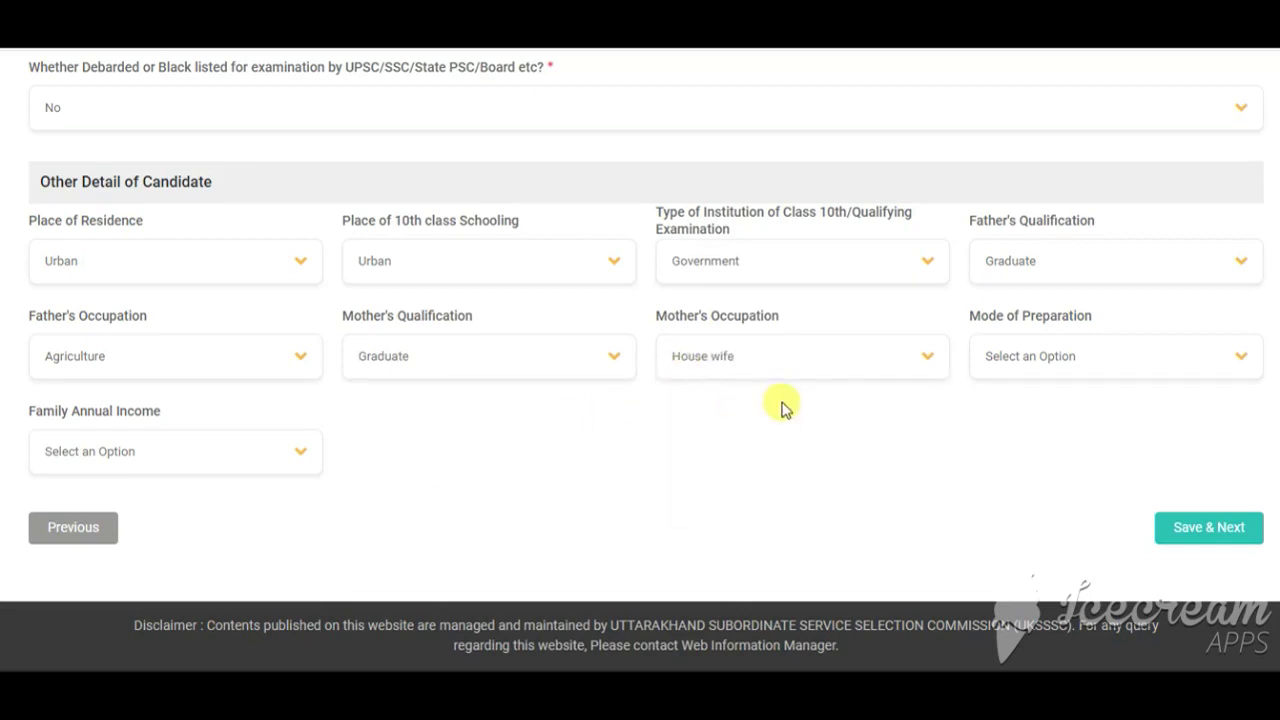
click(1062, 362)
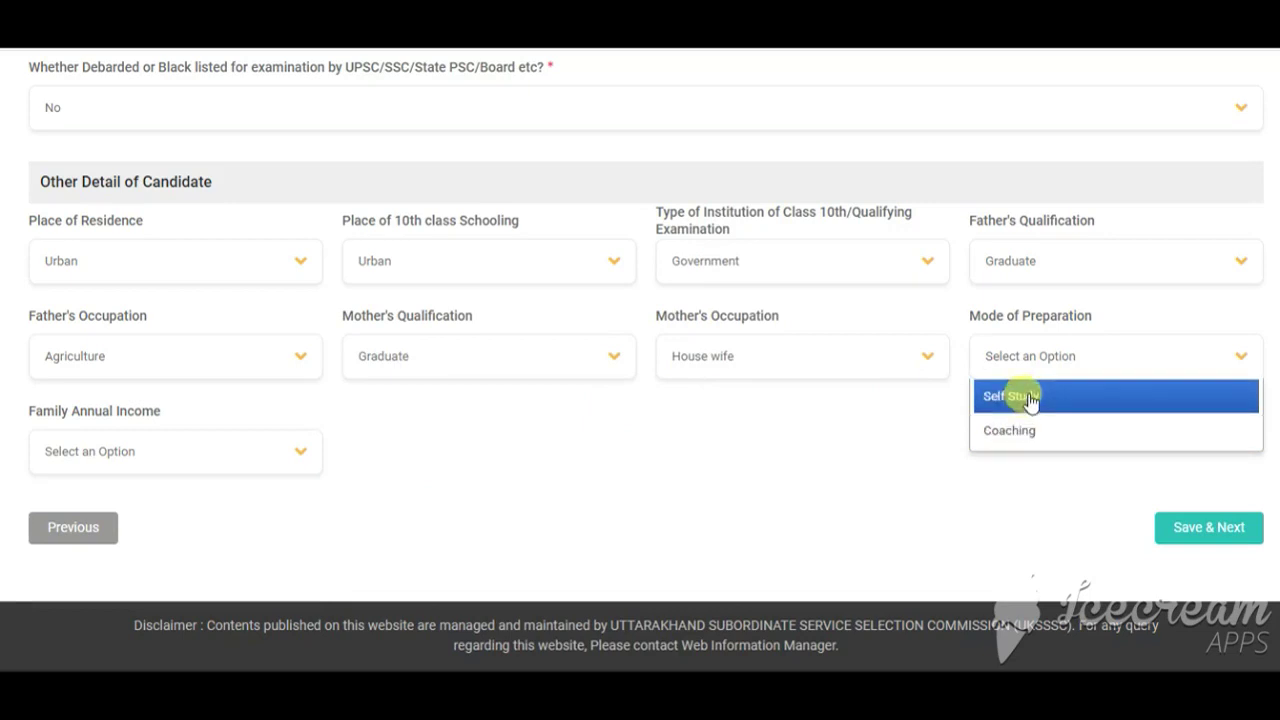
click(1030, 400)
click(195, 460)
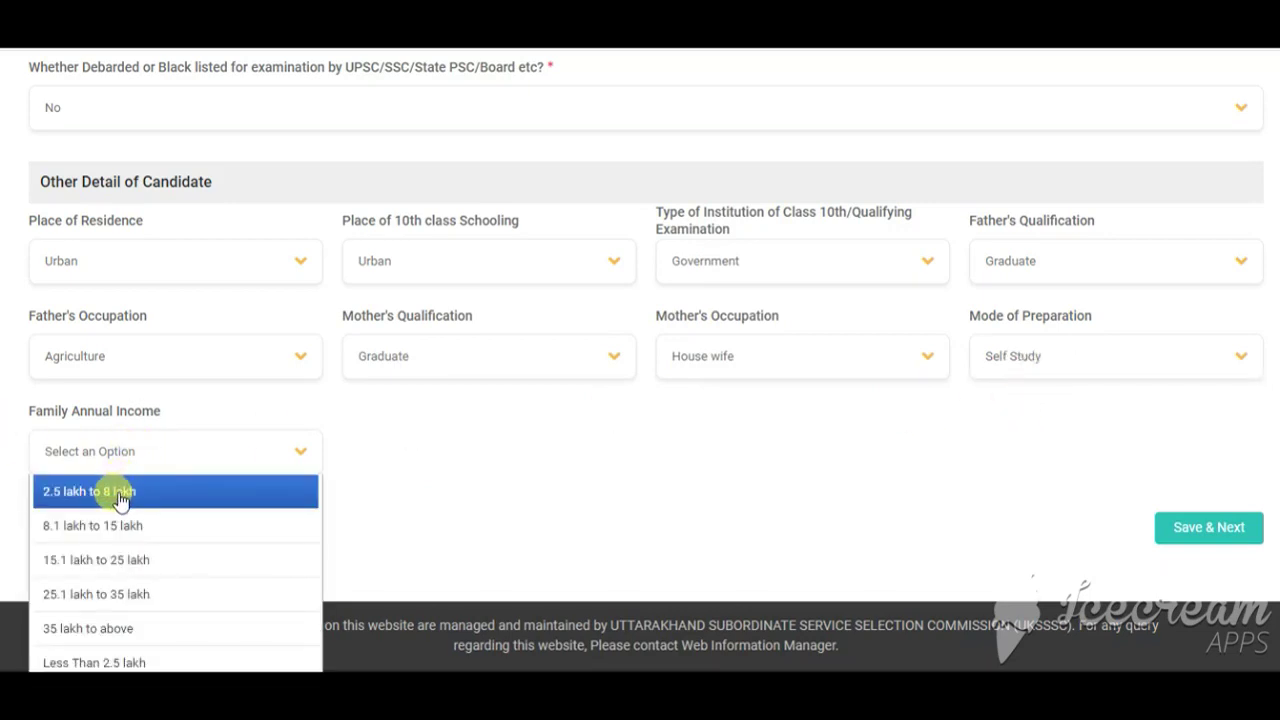
click(118, 492)
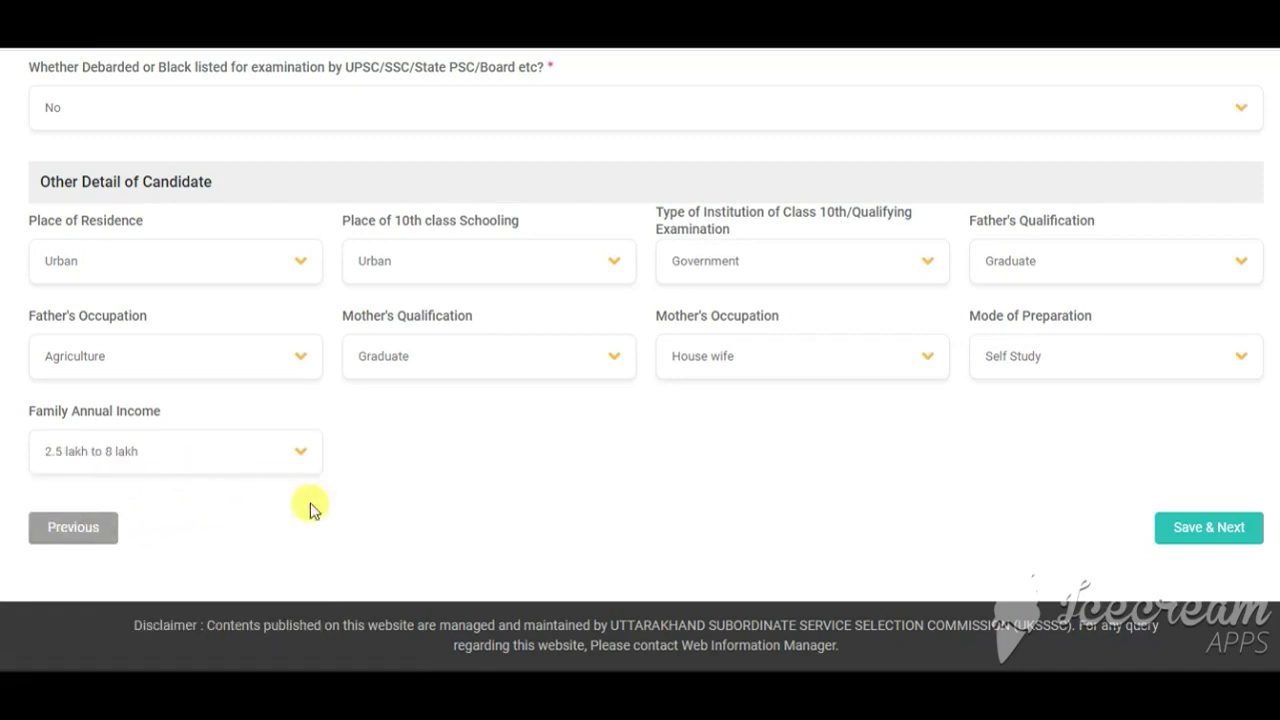
click(1190, 527)
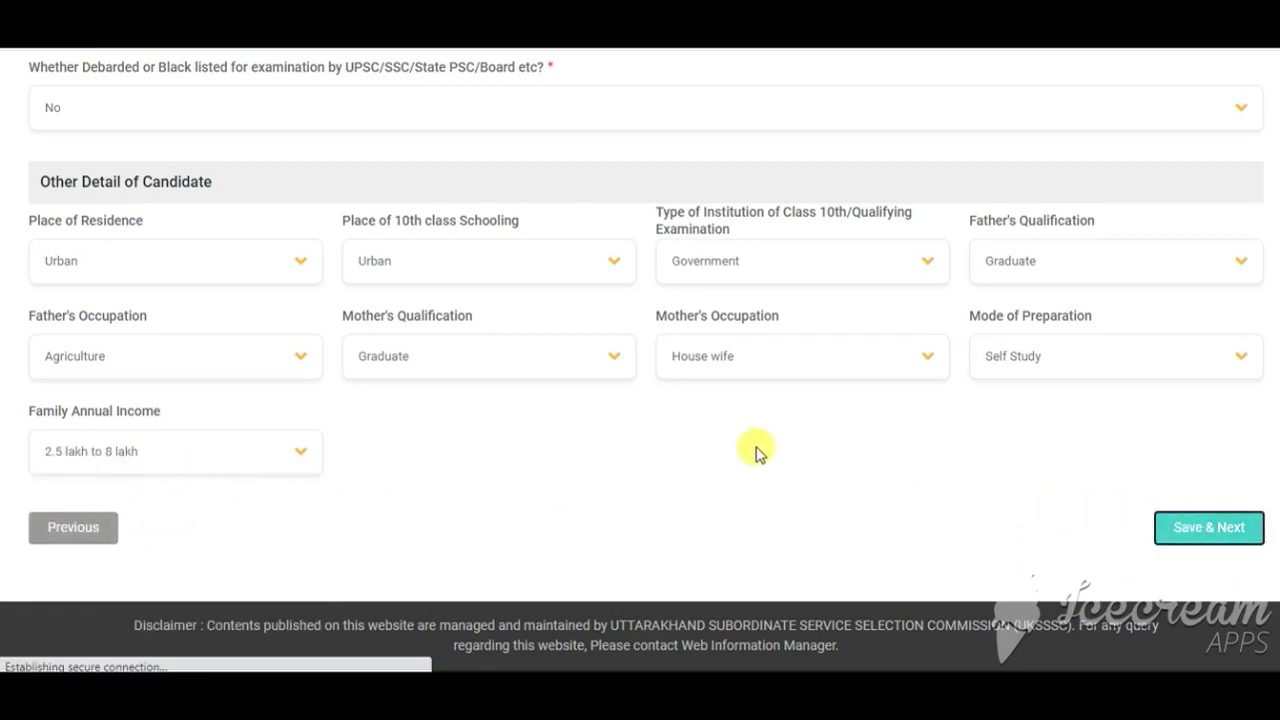
Step: Look through the qualification type, year, course, subject, state, result status and duration lists
scroll(600, 449, down, 2)
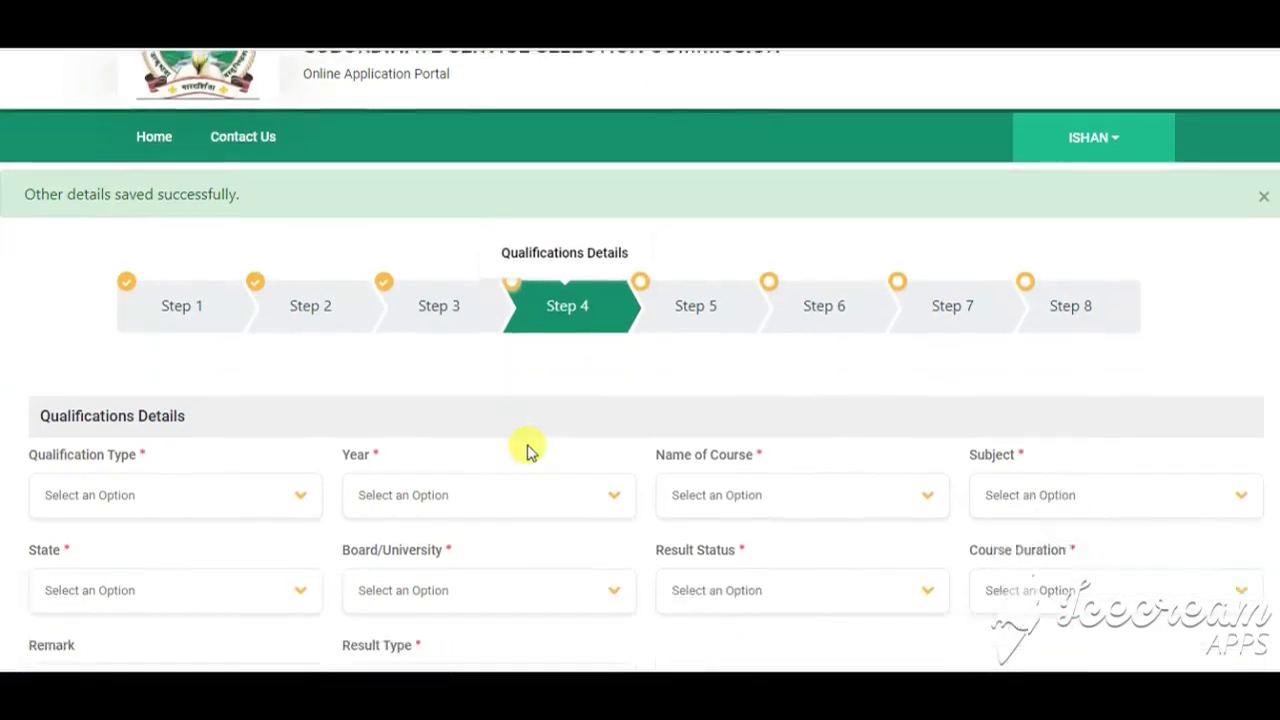
scroll(200, 385, down, 2)
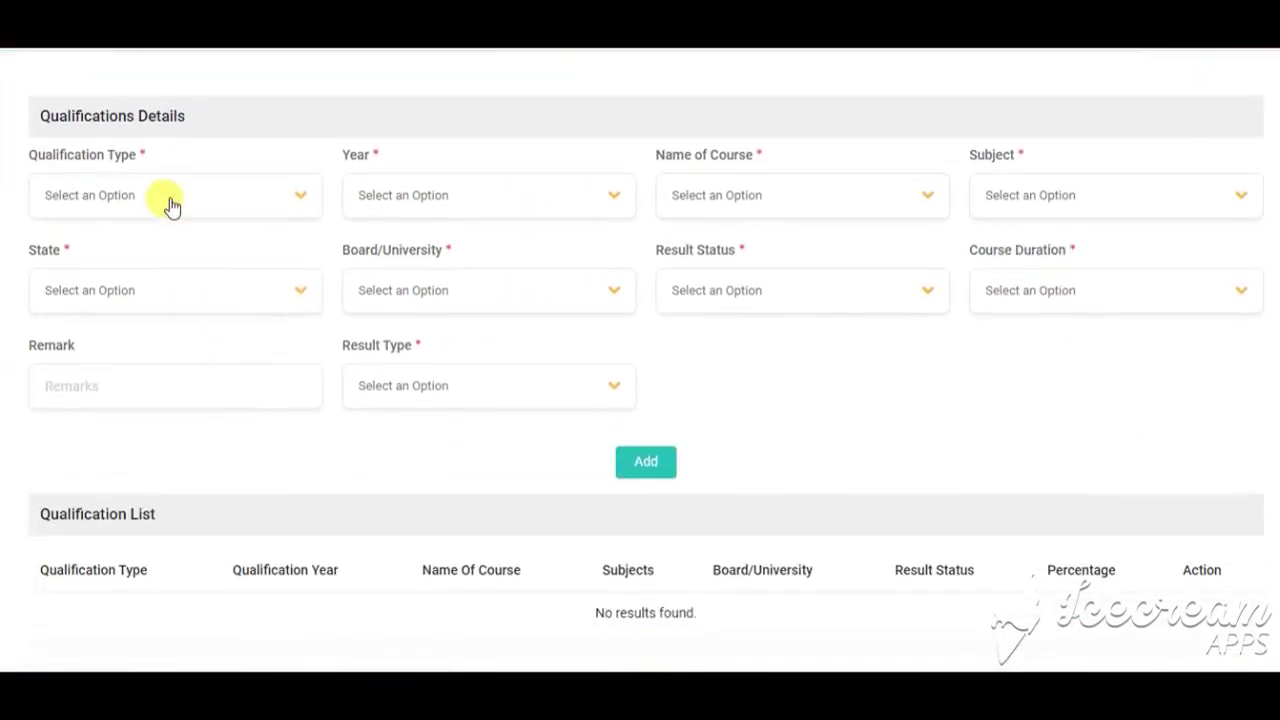
scroll(280, 200, up, 2)
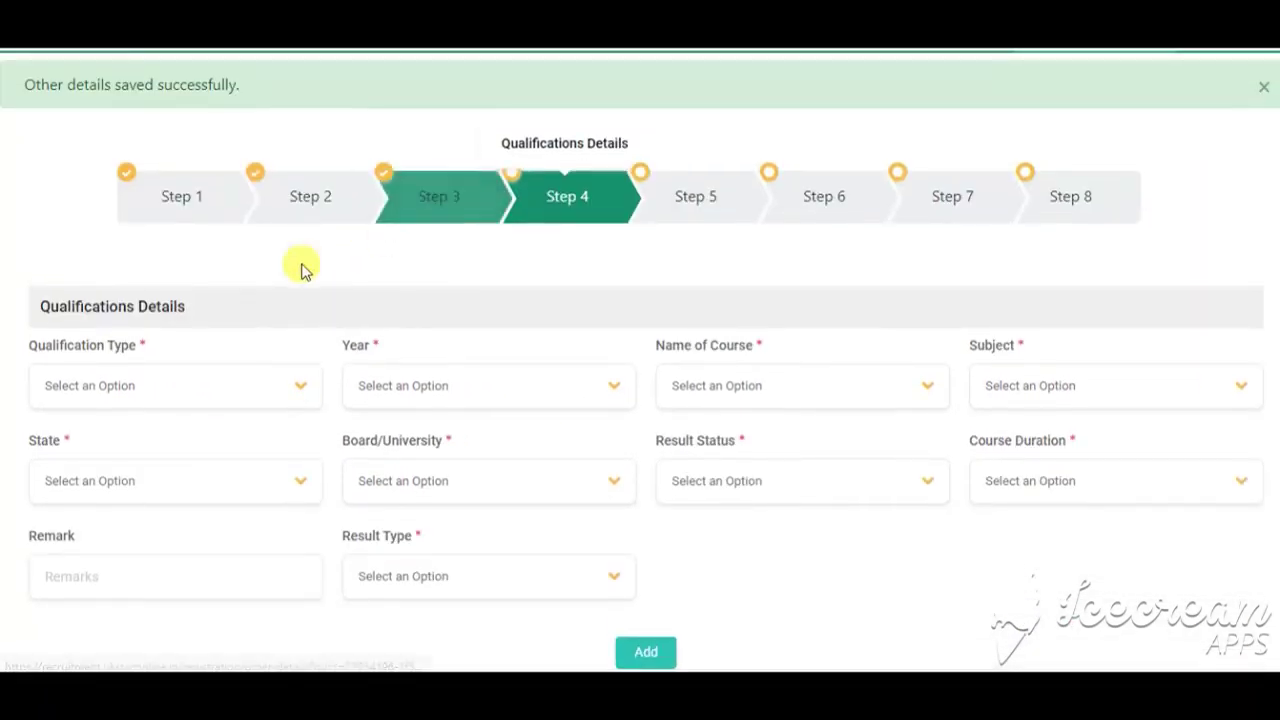
scroll(250, 300, down, 1)
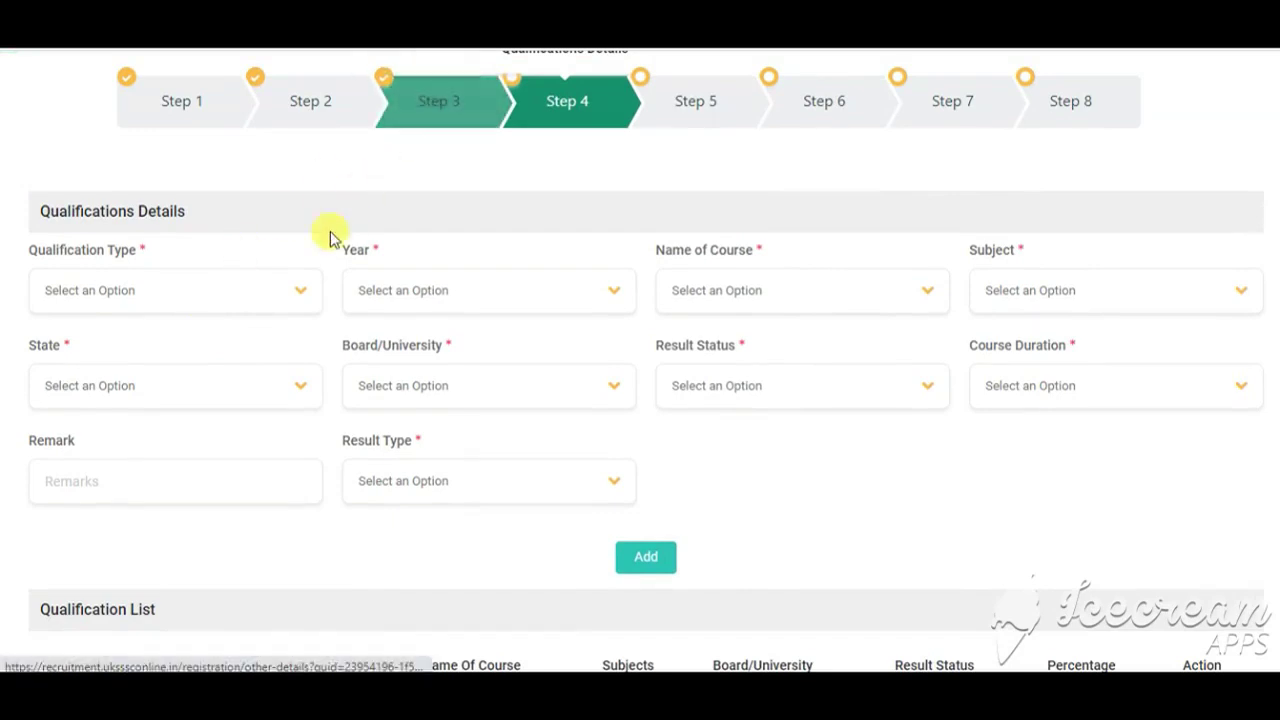
click(293, 297)
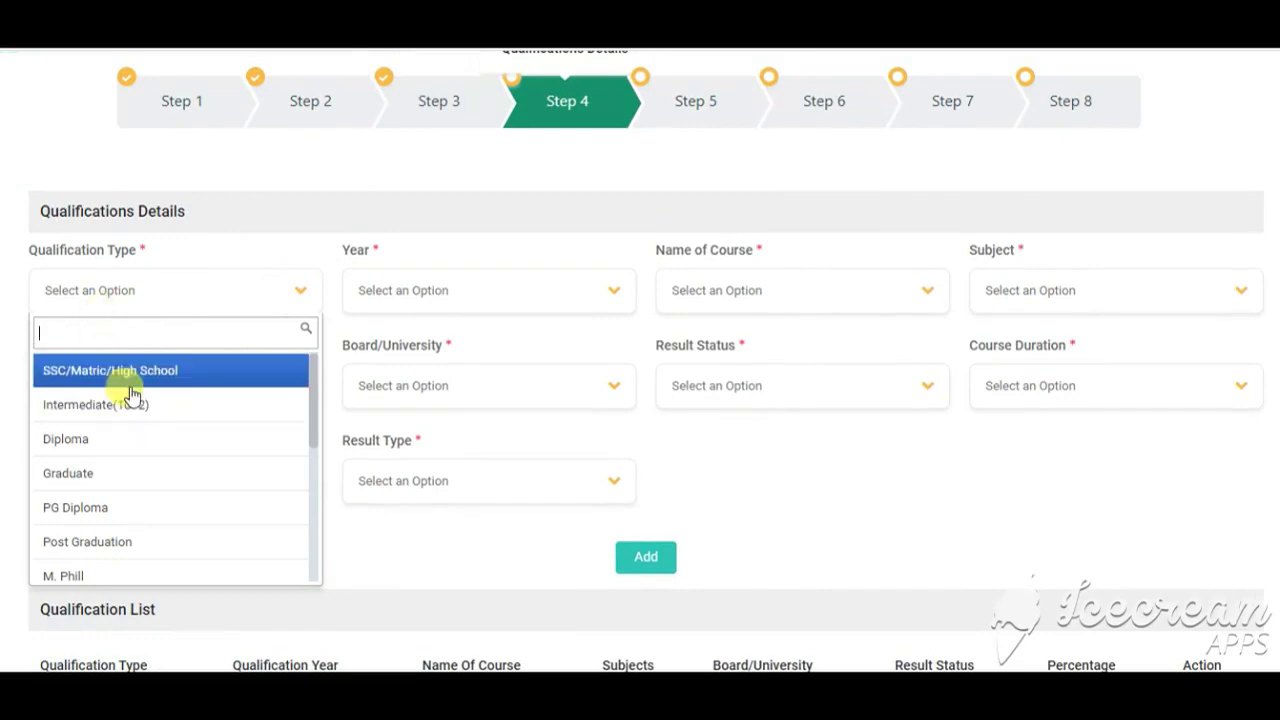
click(418, 310)
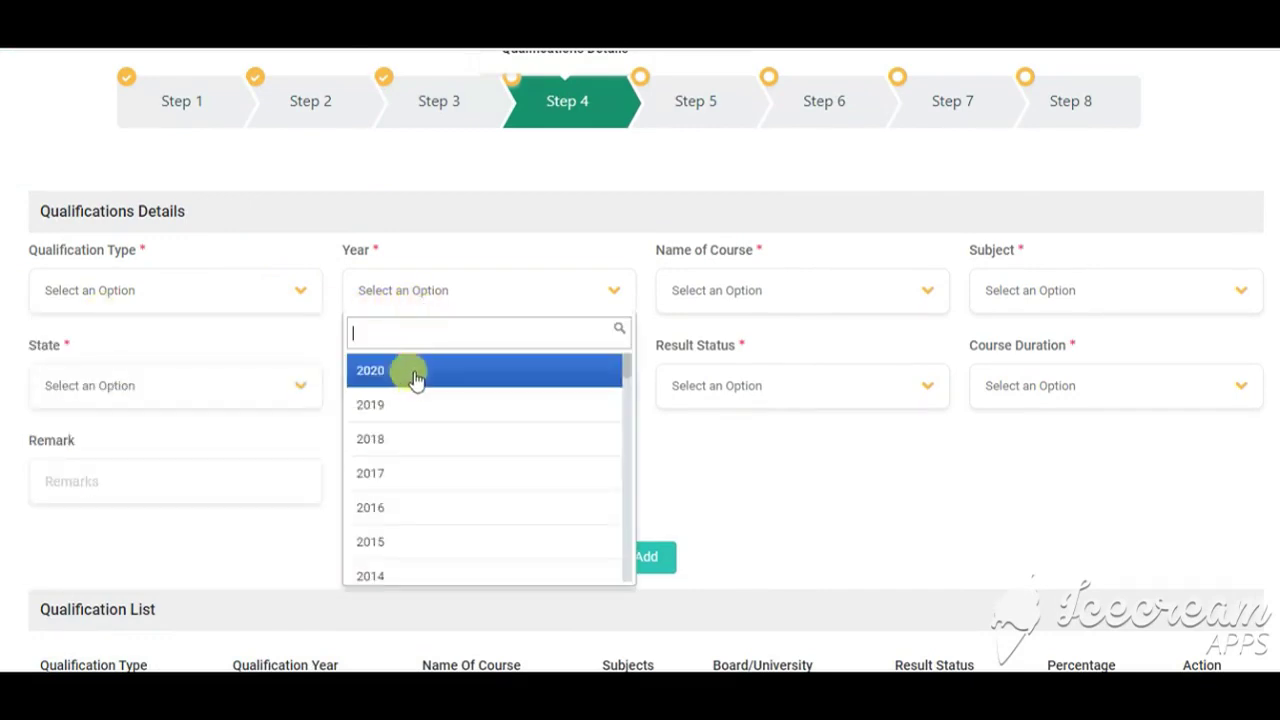
click(790, 304)
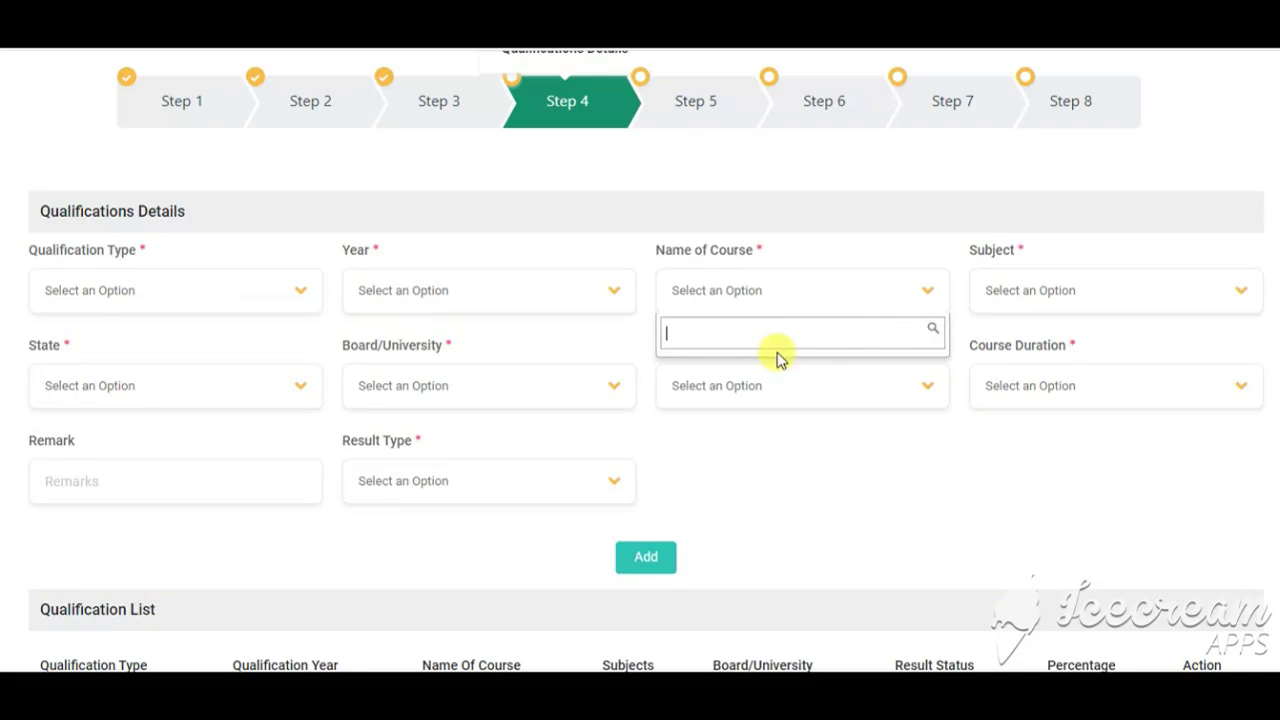
click(1018, 292)
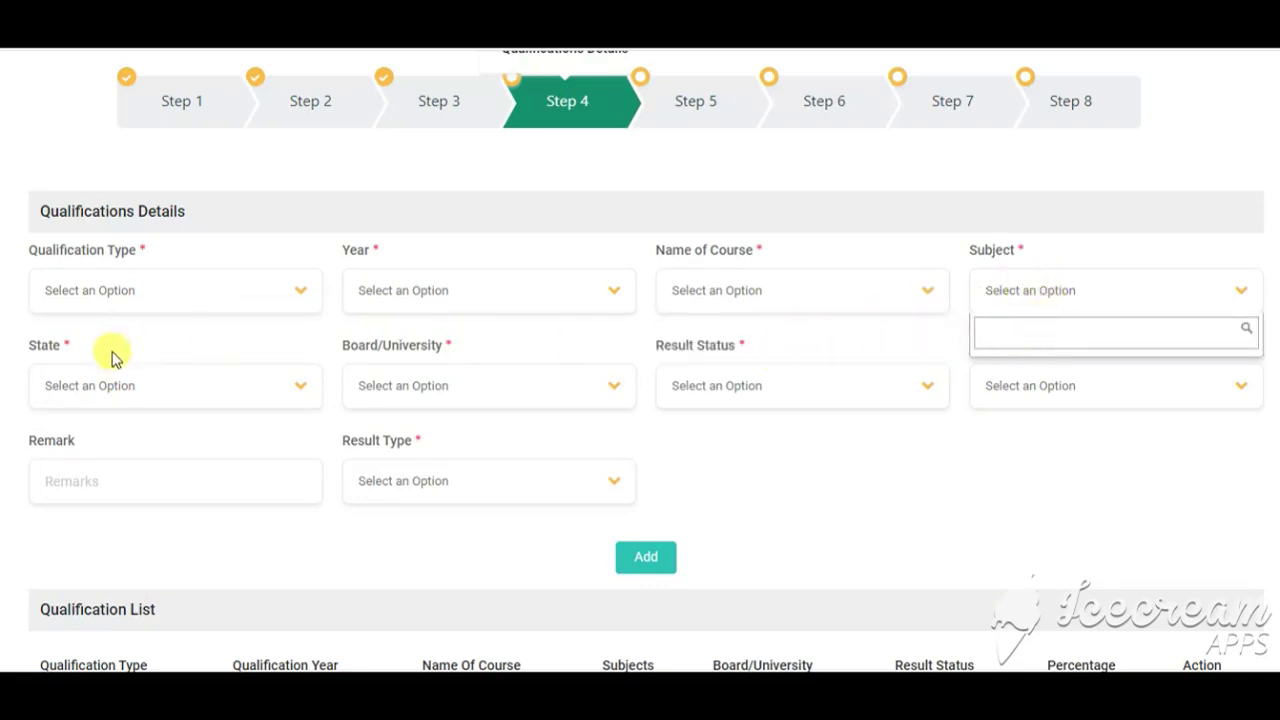
click(88, 390)
scroll(230, 442, down, 3)
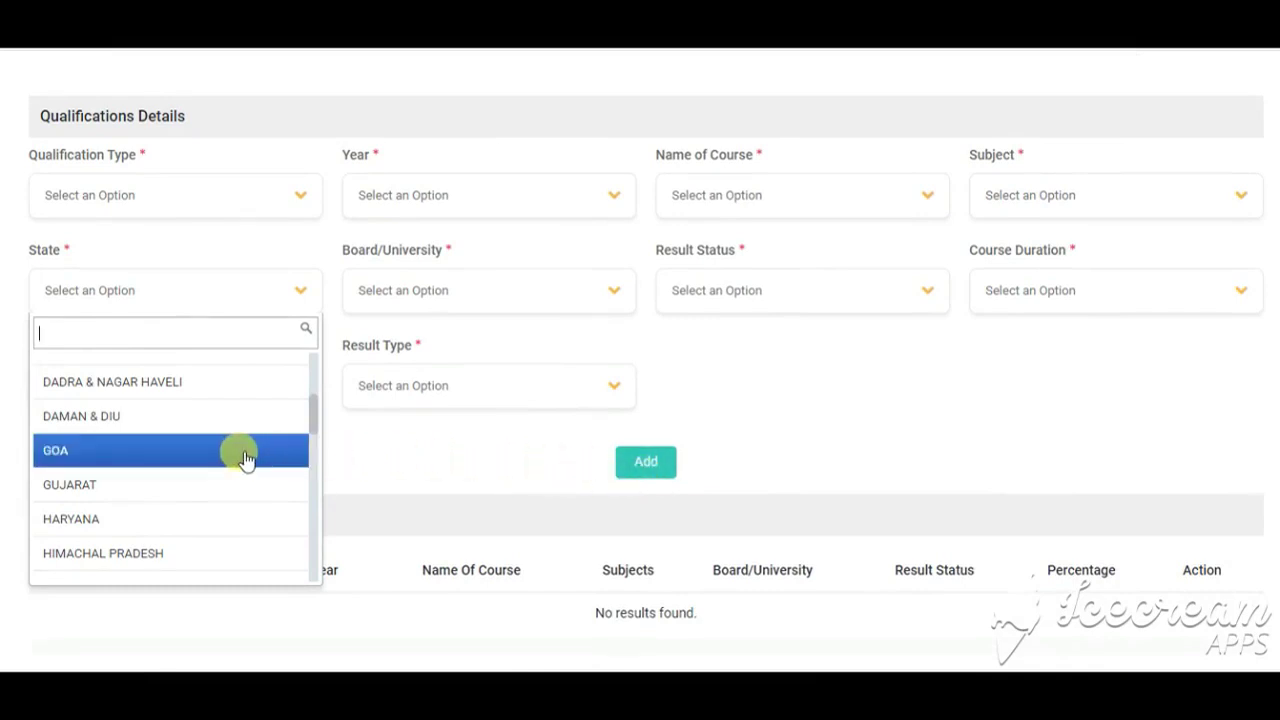
click(440, 310)
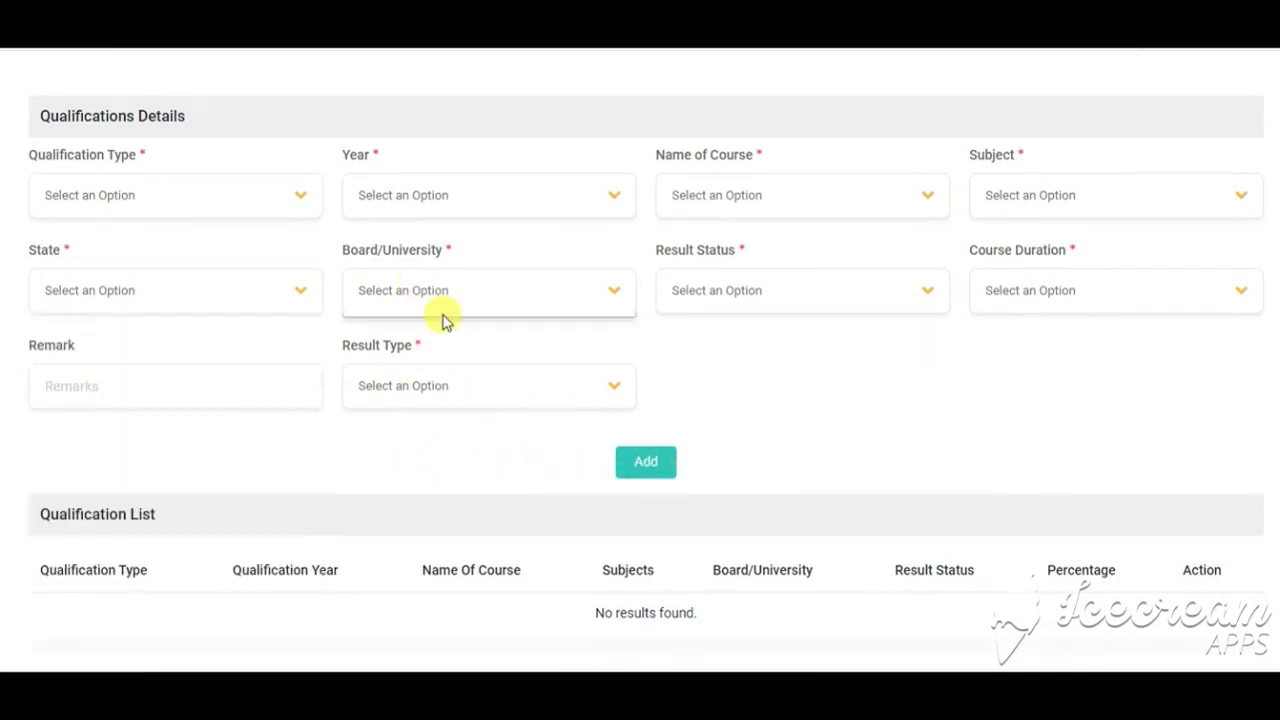
click(758, 298)
click(1060, 300)
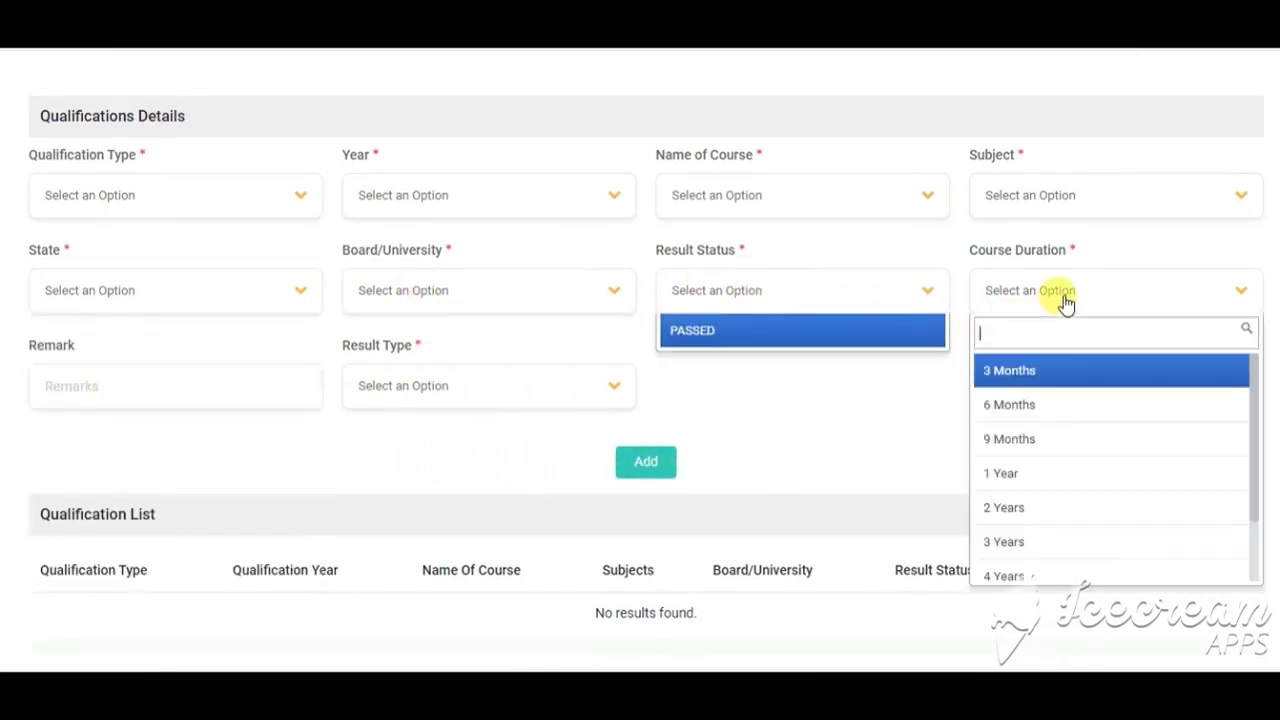
Step: Switch the result type from MARKS to CGPA and check the division choices
click(40, 380)
click(415, 398)
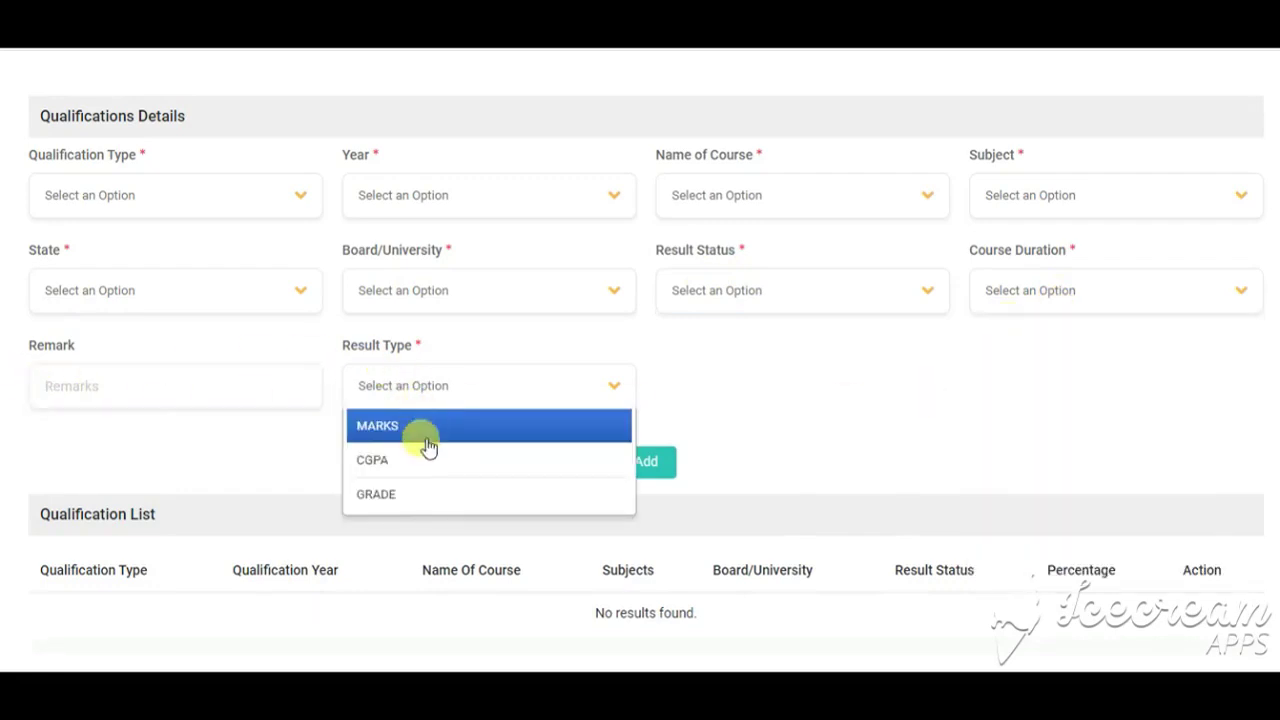
click(418, 445)
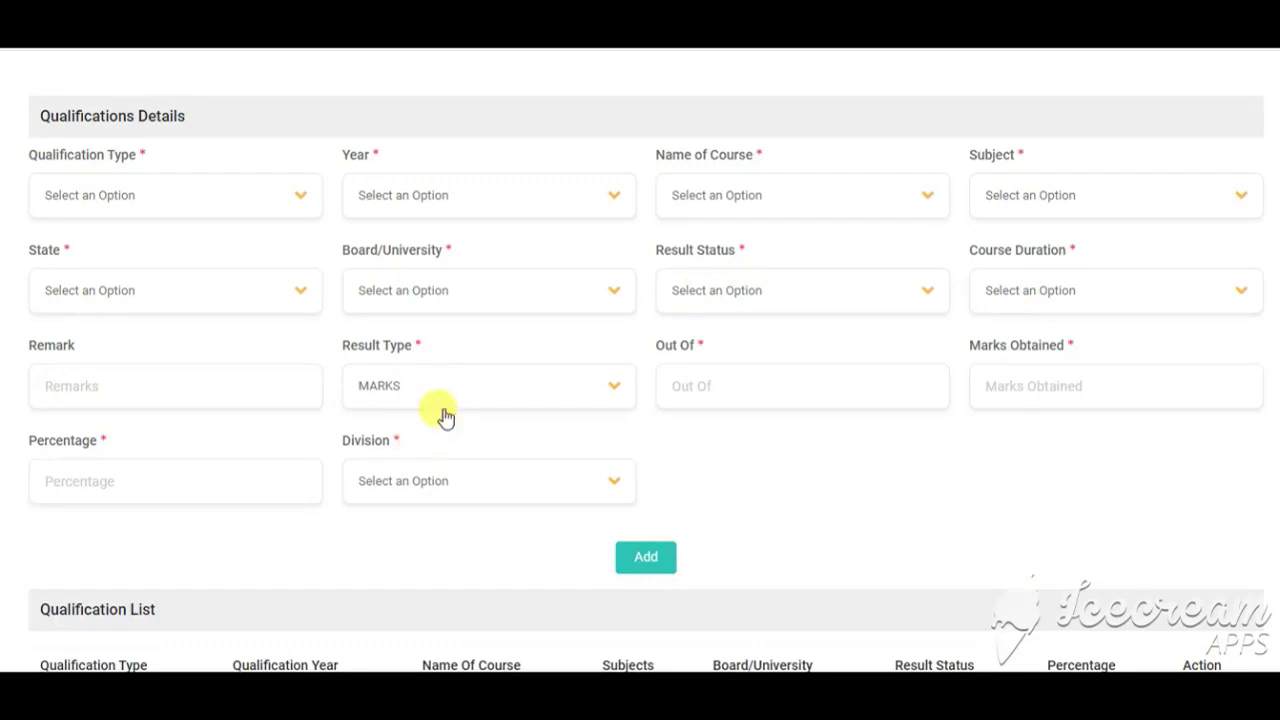
click(440, 397)
click(400, 462)
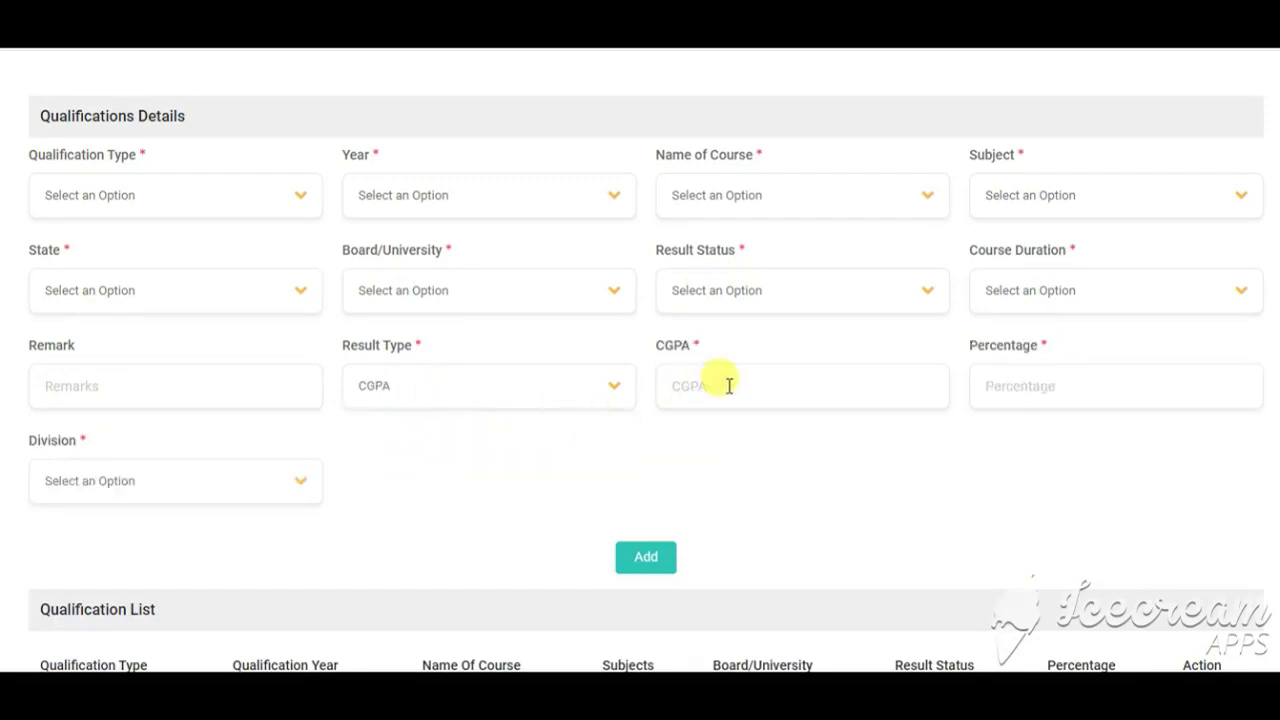
click(797, 381)
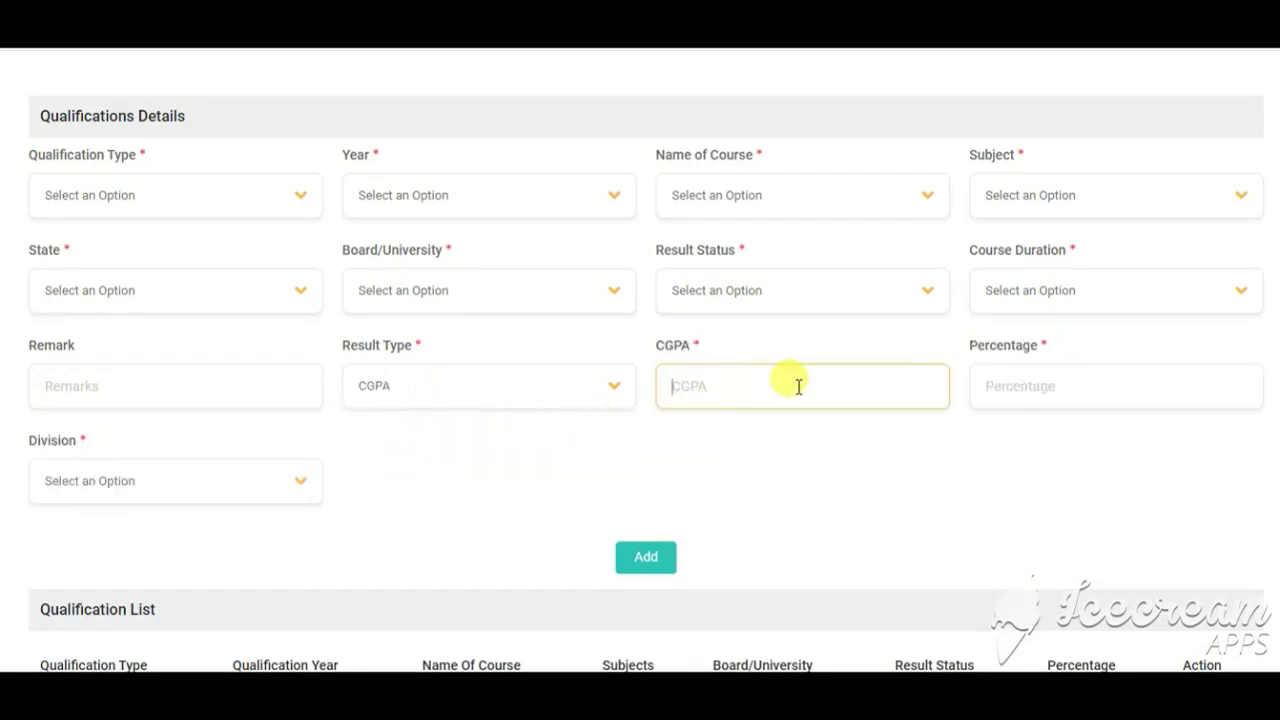
click(100, 490)
click(450, 484)
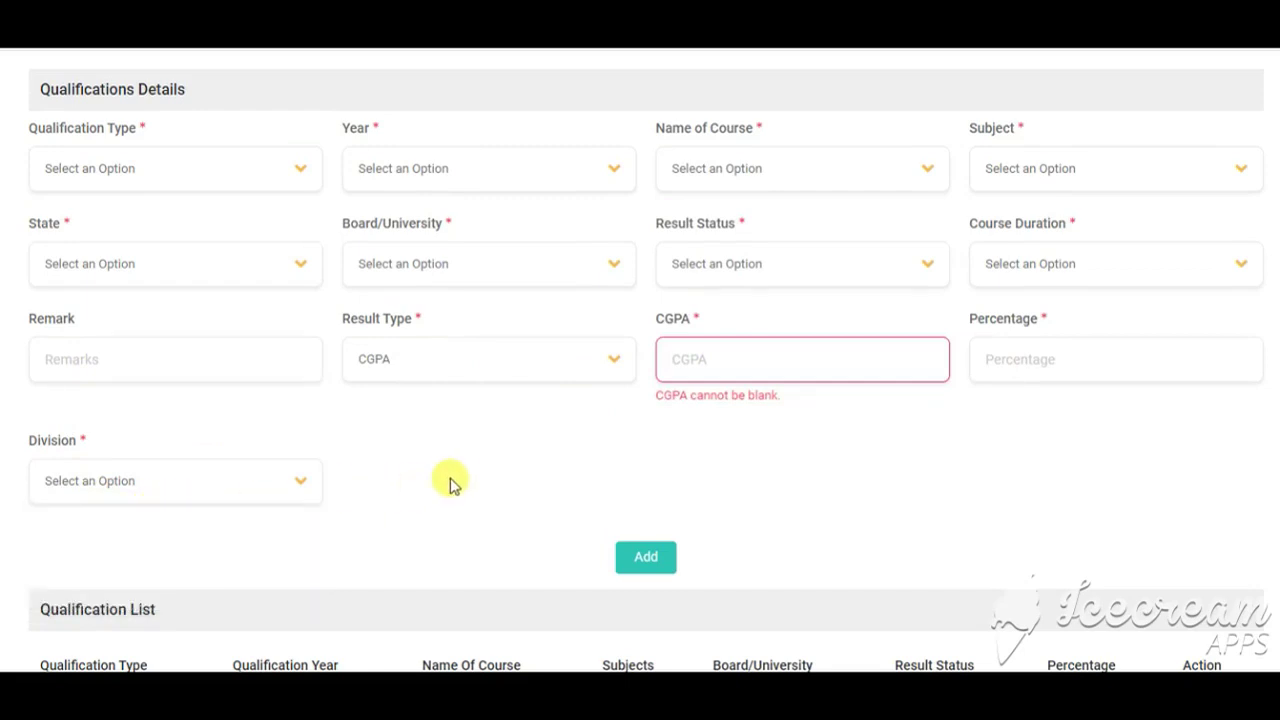
Step: Review the three-entry qualification list and continue to Step 5 Work Experience Details
scroll(458, 484, up, 3)
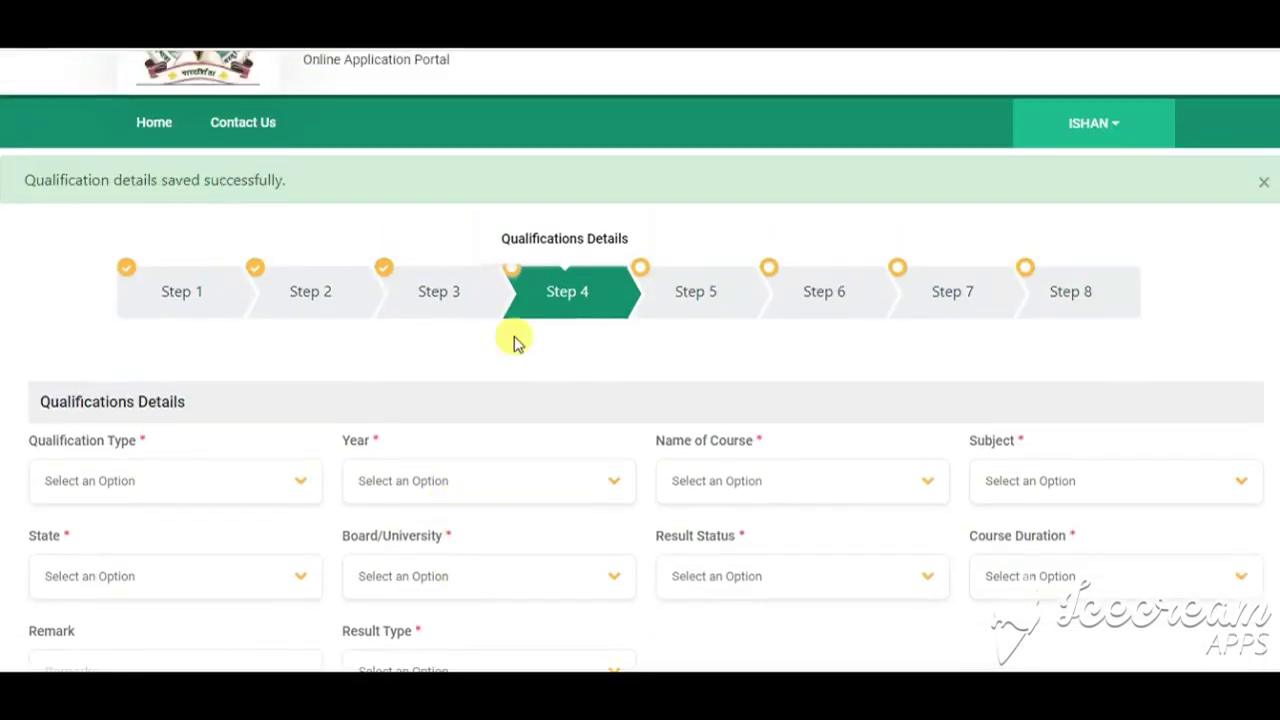
scroll(600, 350, down, 3)
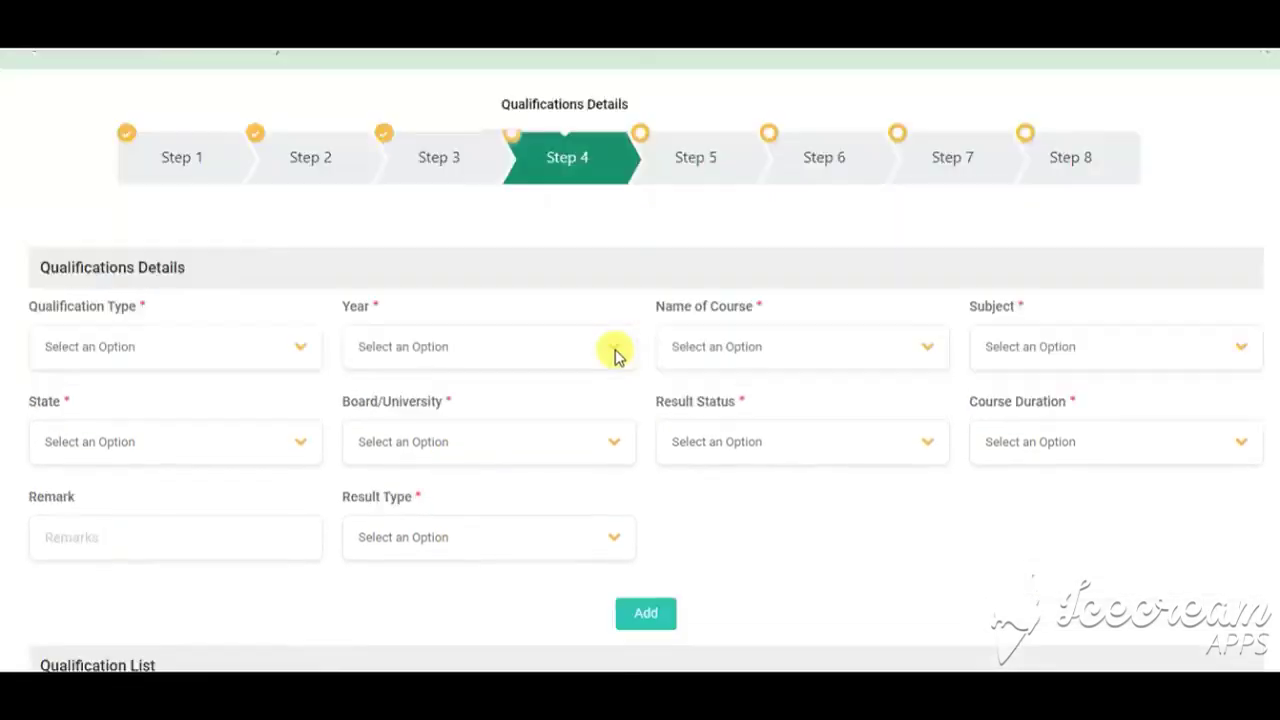
scroll(349, 309, down, 3)
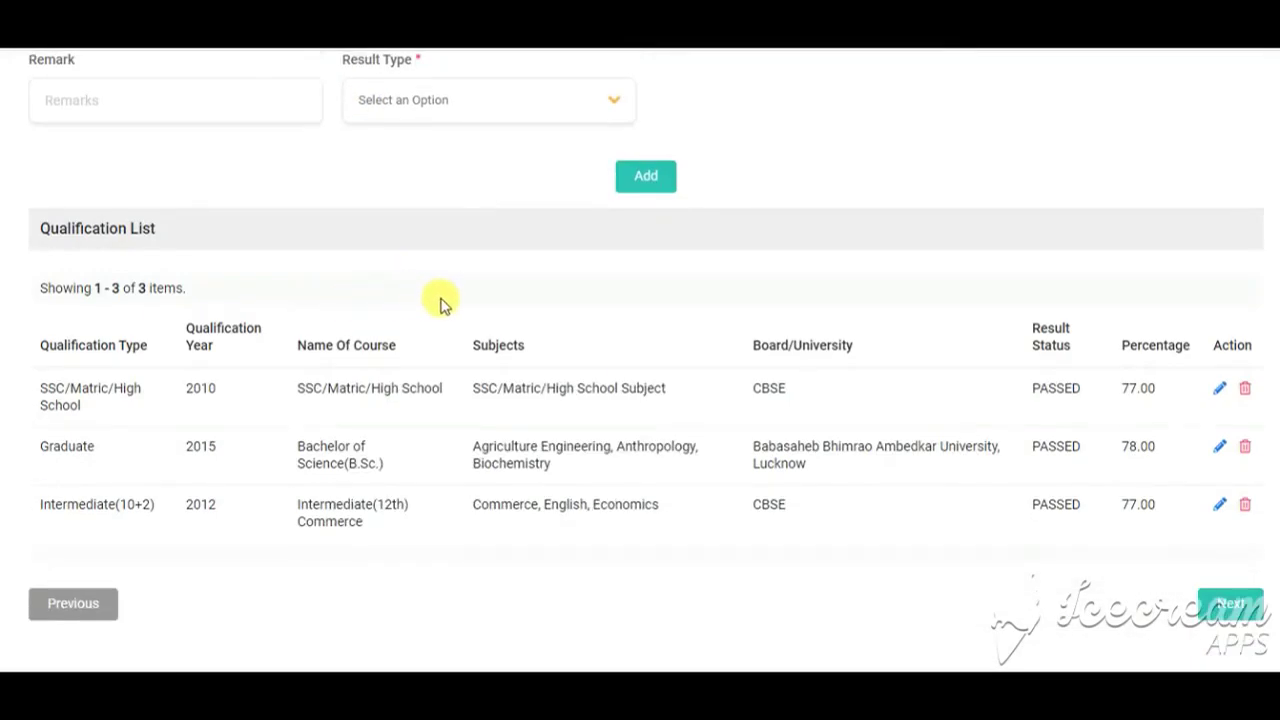
scroll(292, 313, down, 1)
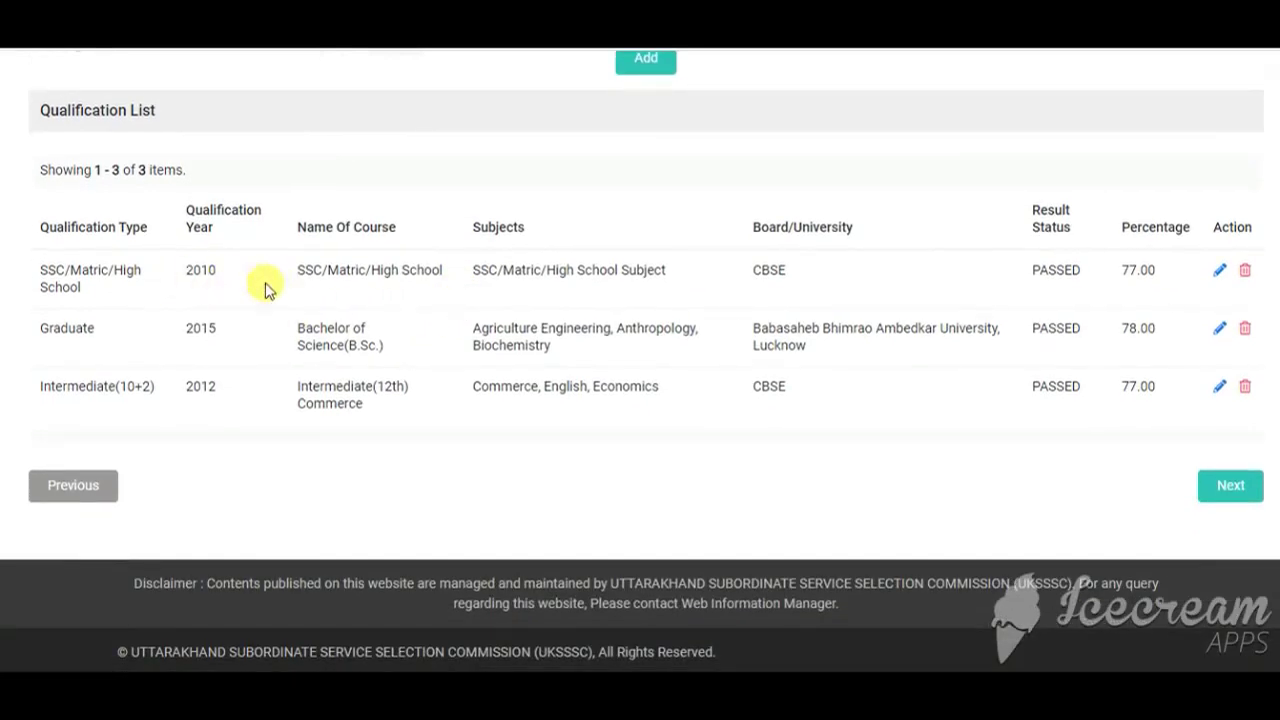
scroll(556, 338, up, 1)
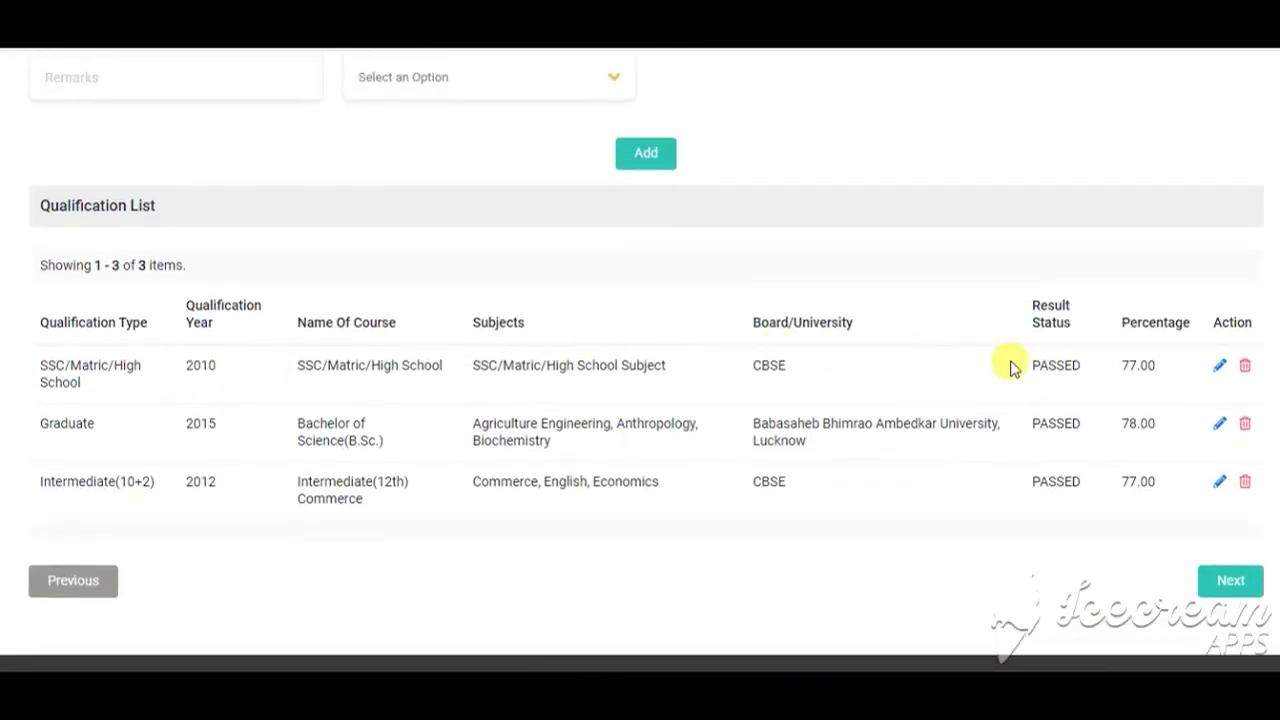
scroll(584, 341, up, 2)
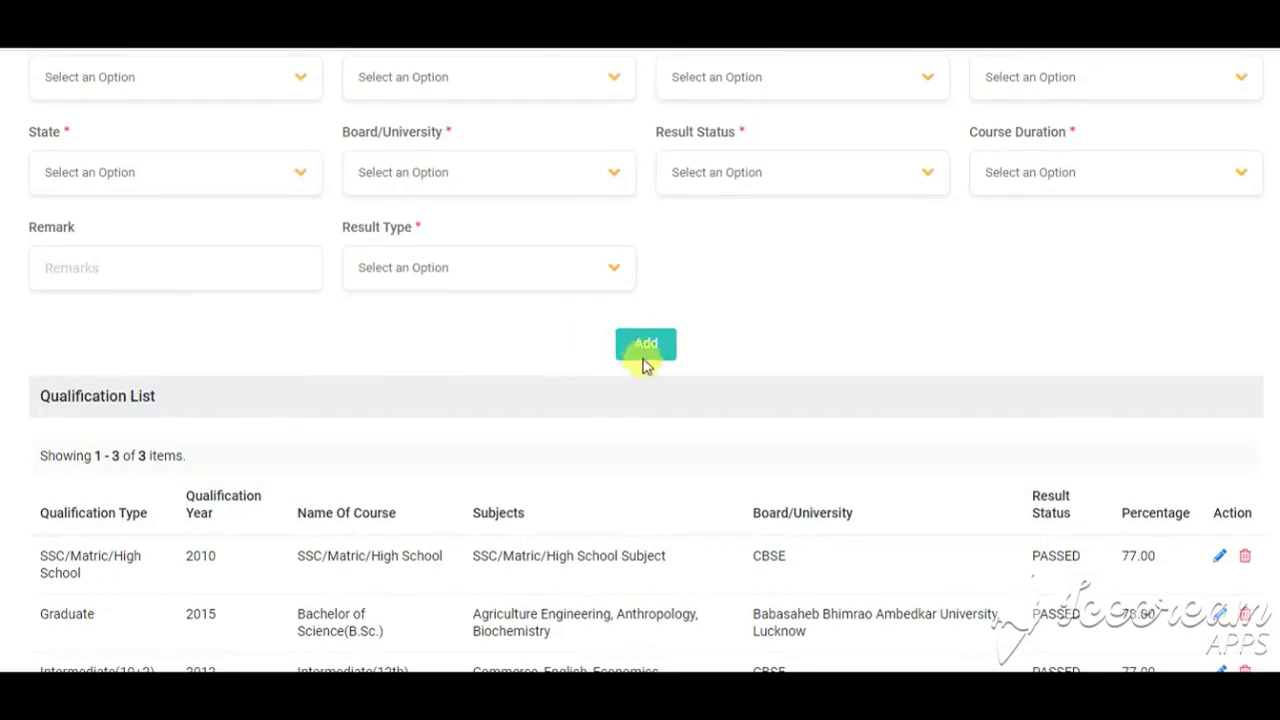
scroll(645, 347, down, 2)
scroll(743, 380, up, 3)
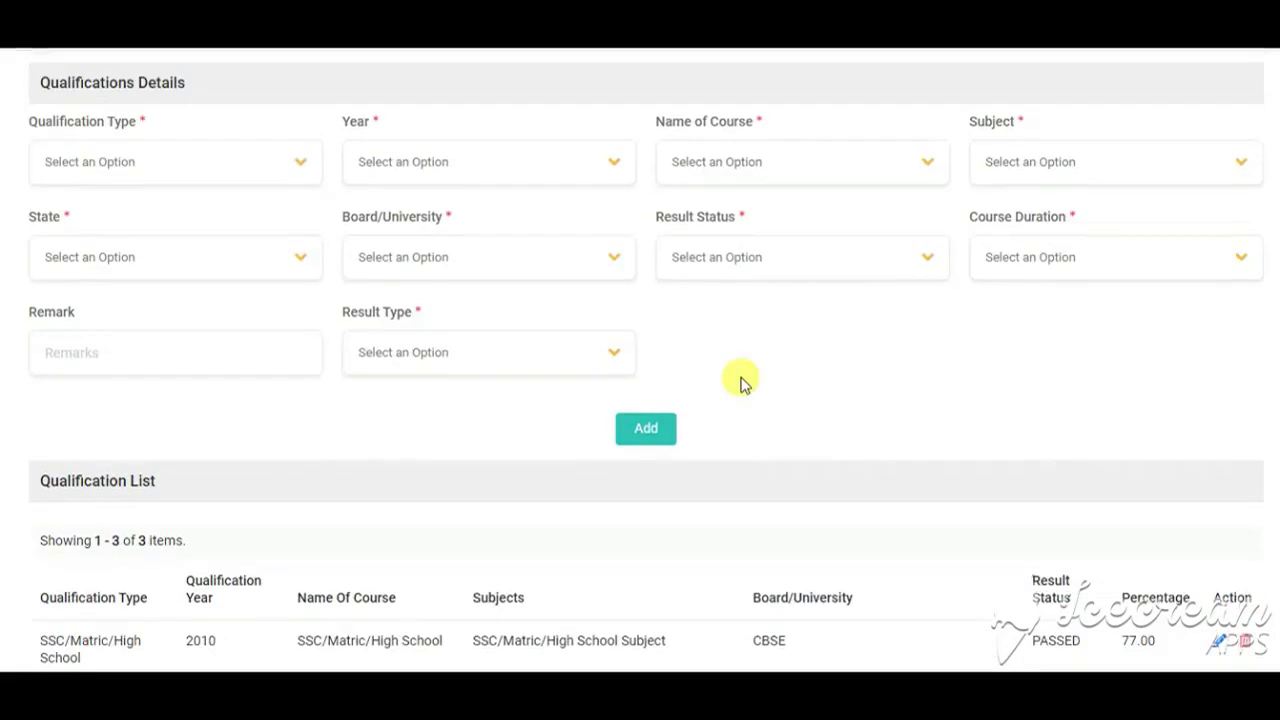
scroll(766, 366, down, 4)
scroll(534, 271, up, 4)
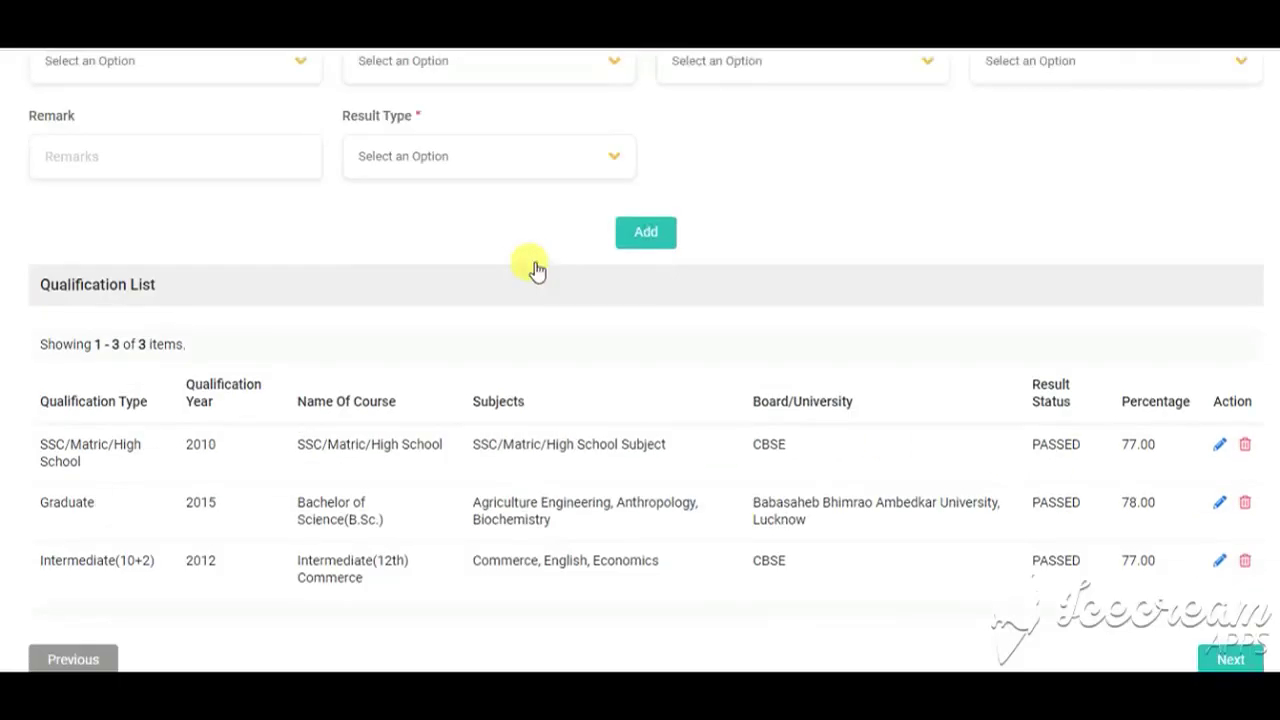
click(455, 174)
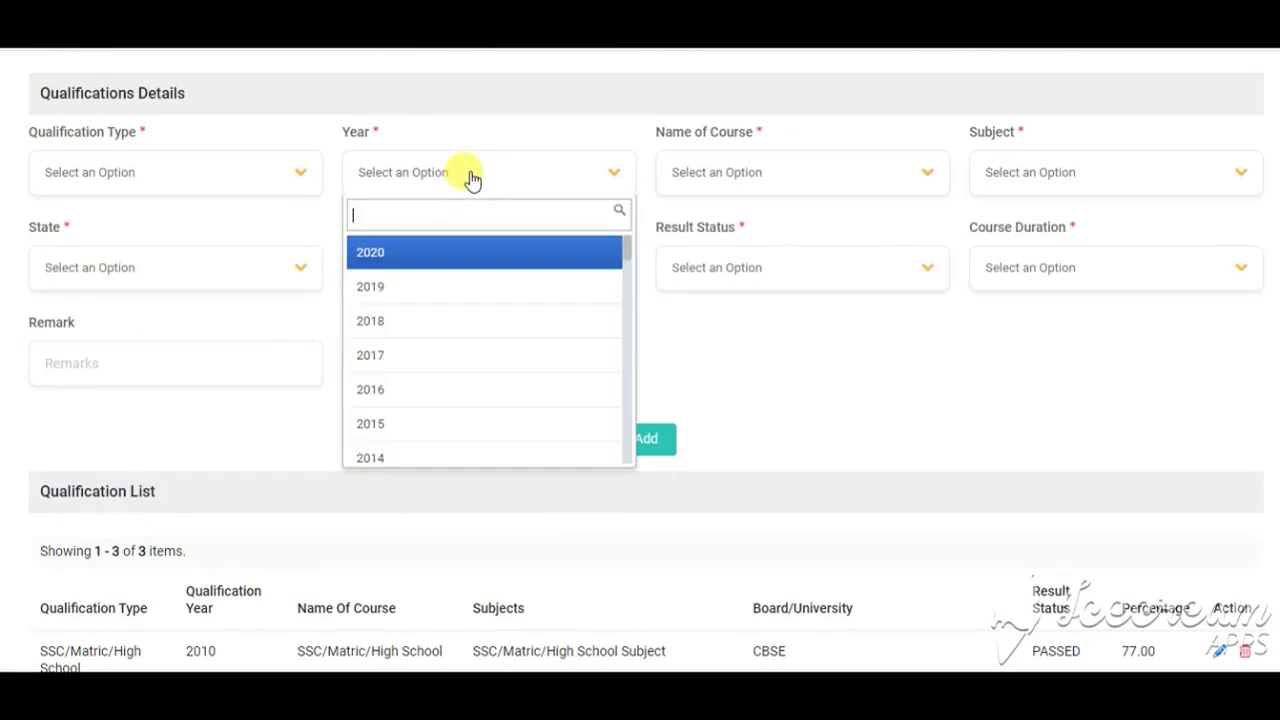
click(760, 185)
scroll(871, 343, down, 4)
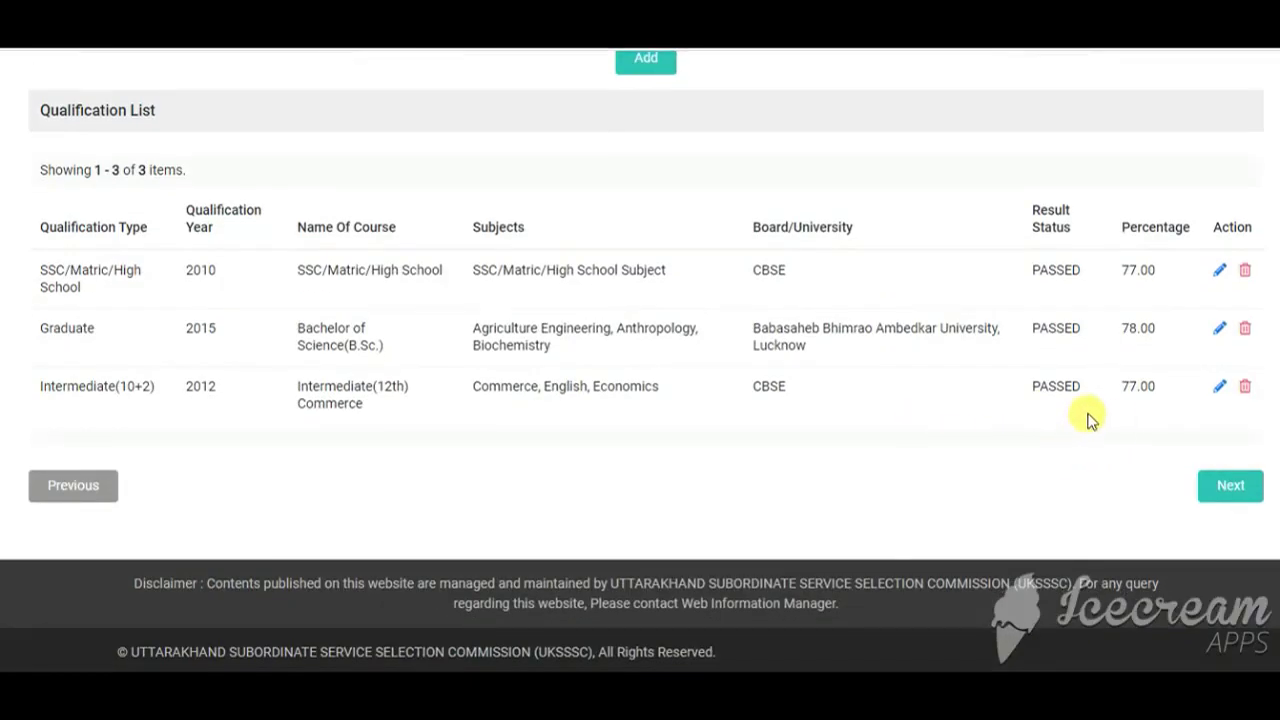
click(1240, 484)
Step: Mark the applicant as employed and inspect the experience, employer and employment nature lists
scroll(540, 385, down, 3)
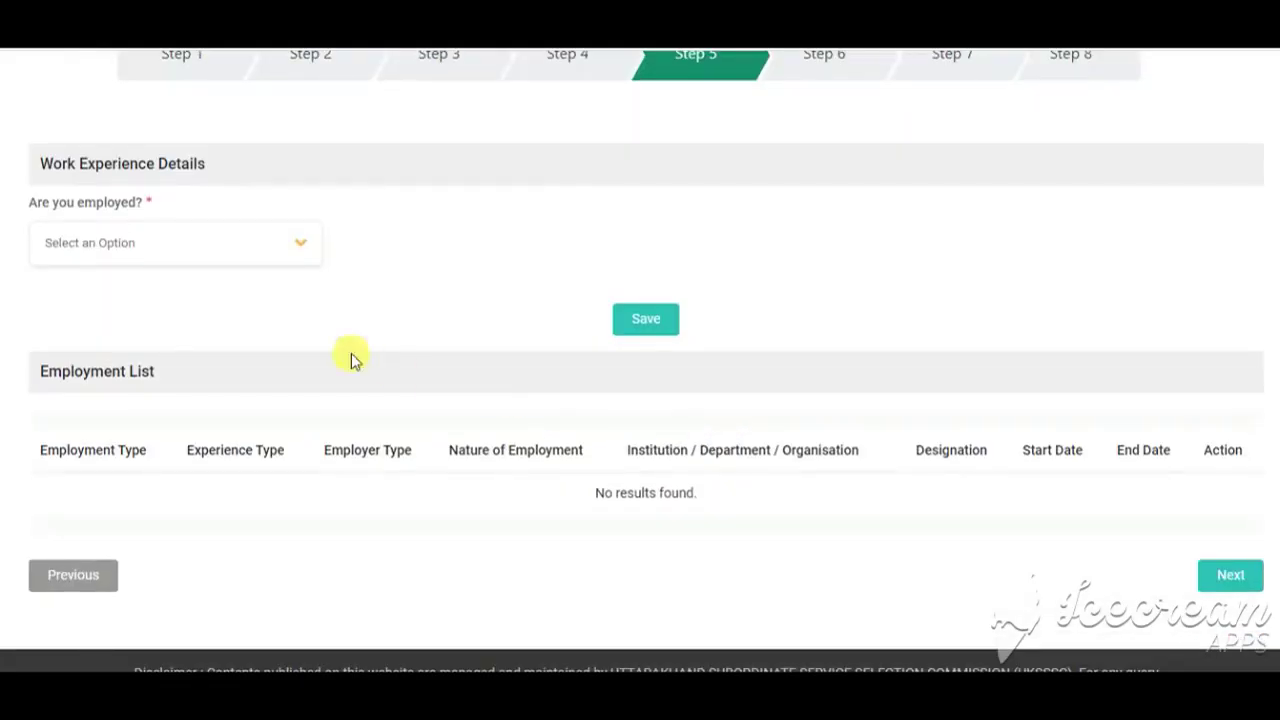
click(117, 258)
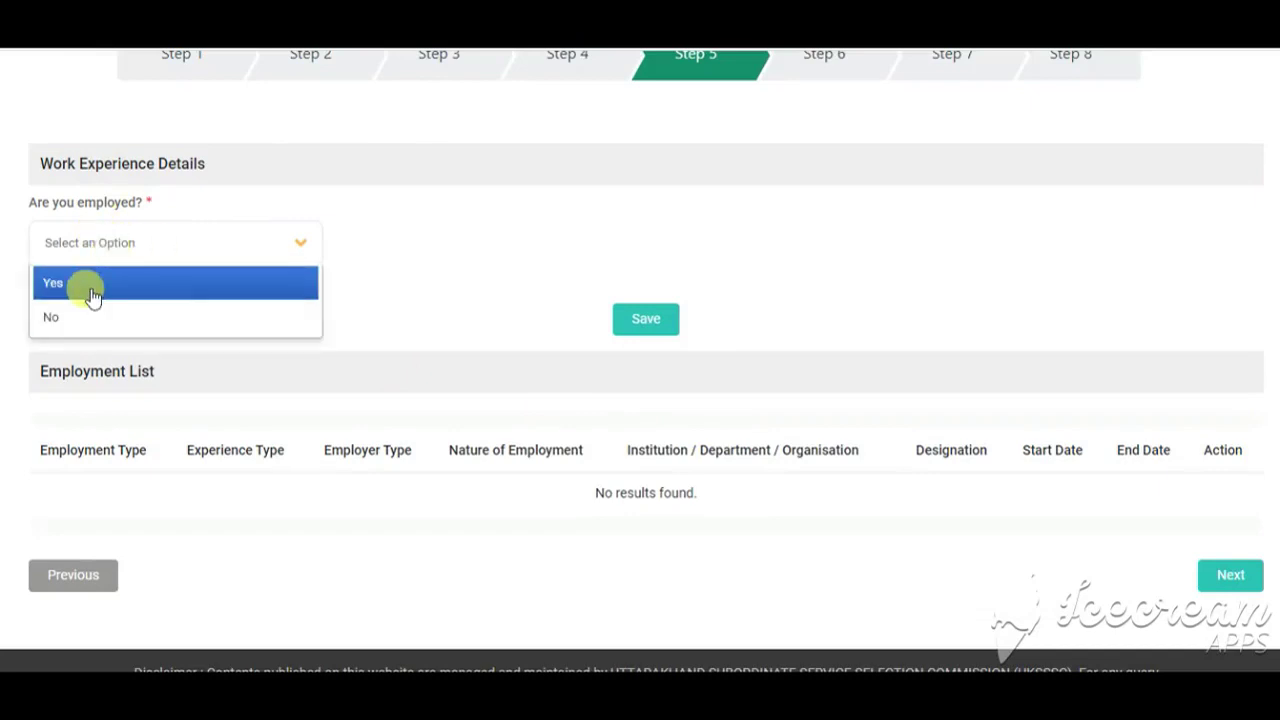
click(92, 293)
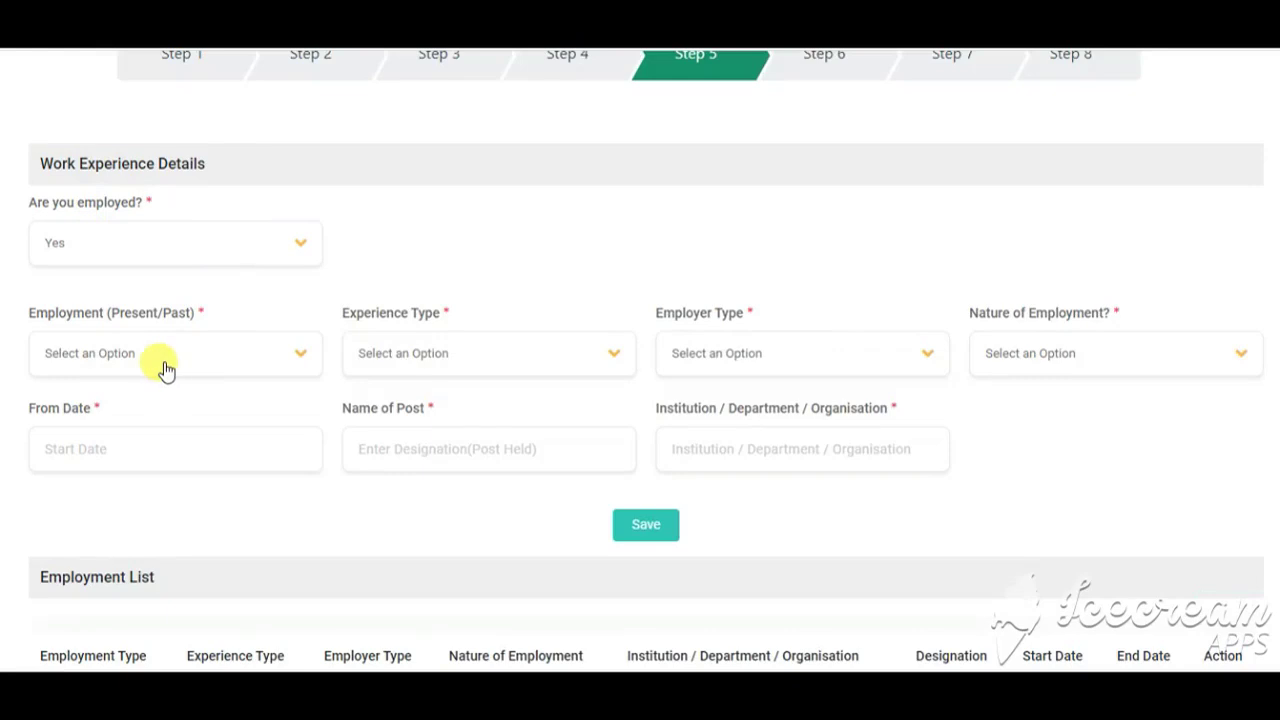
click(473, 356)
click(840, 354)
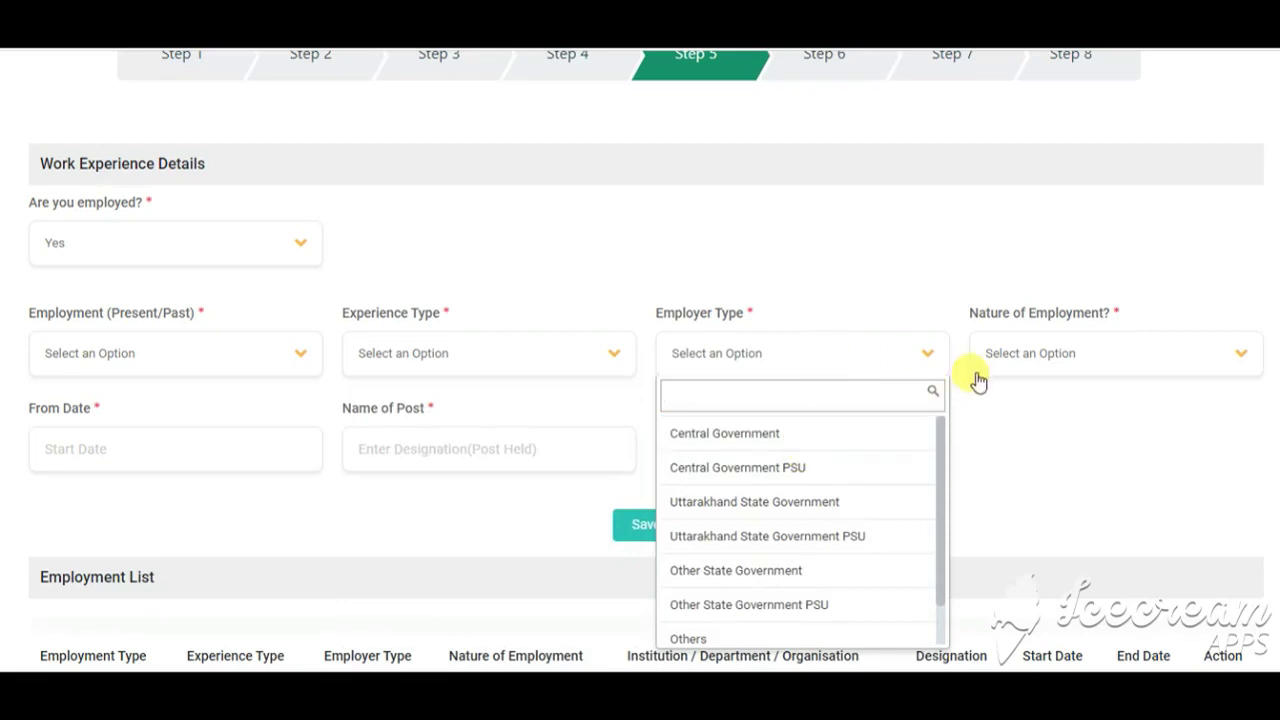
click(1065, 357)
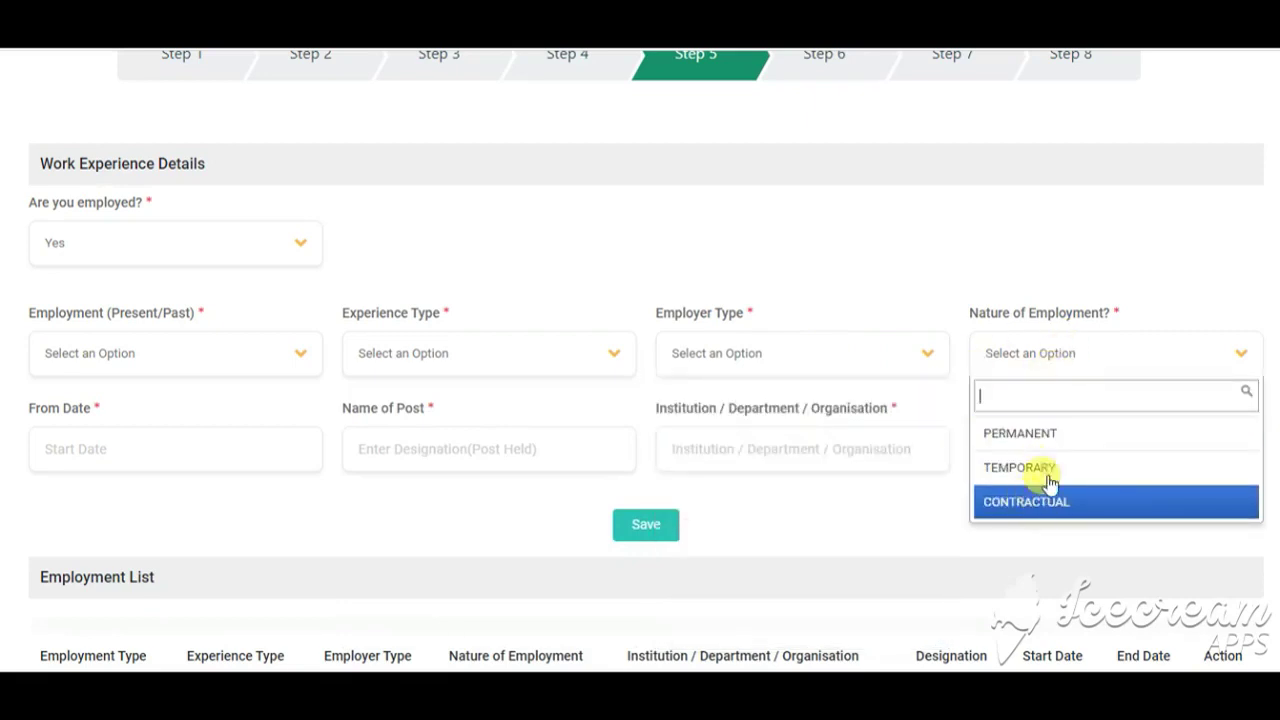
click(49, 432)
click(388, 459)
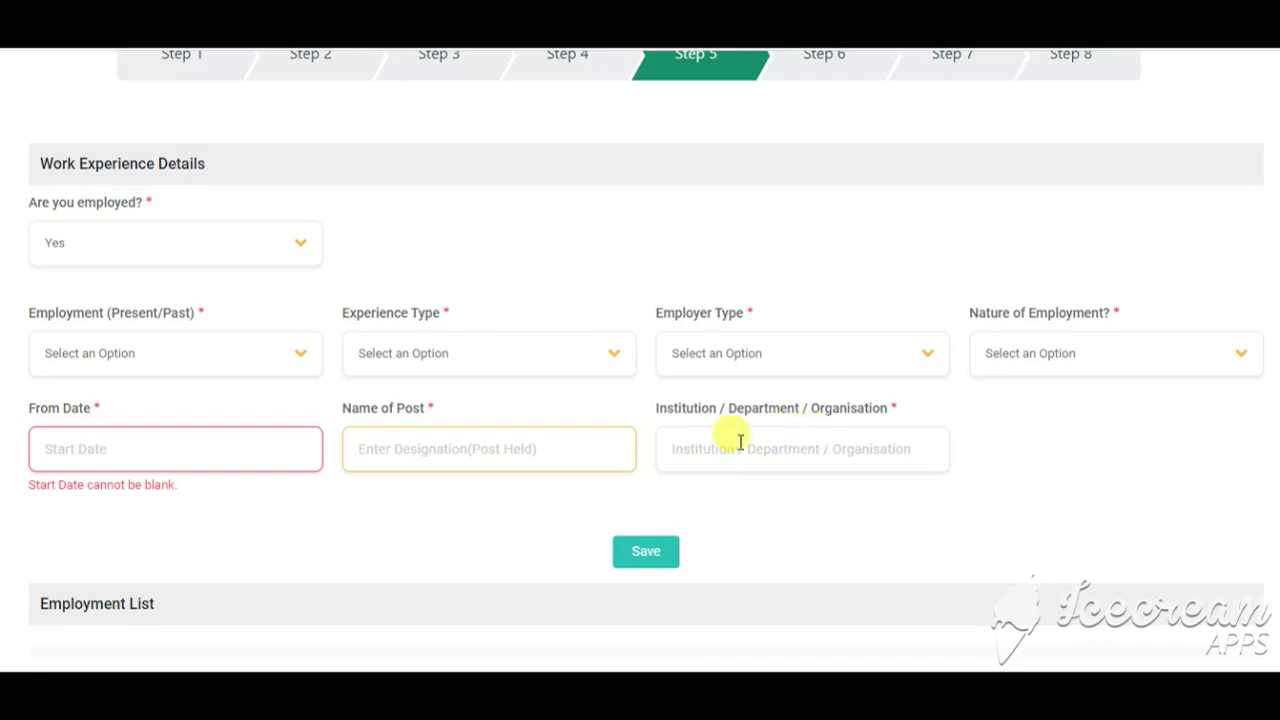
Step: Change 'Are you employed?' to No and save the employment details
click(220, 250)
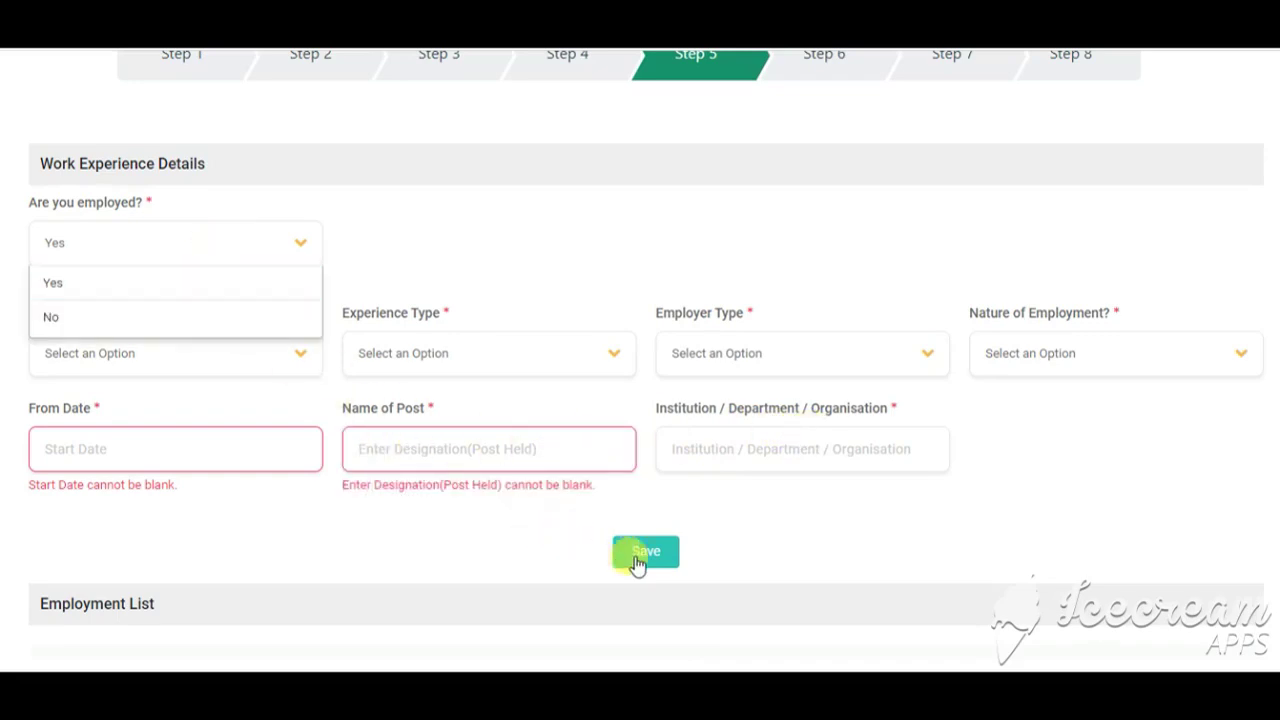
click(100, 325)
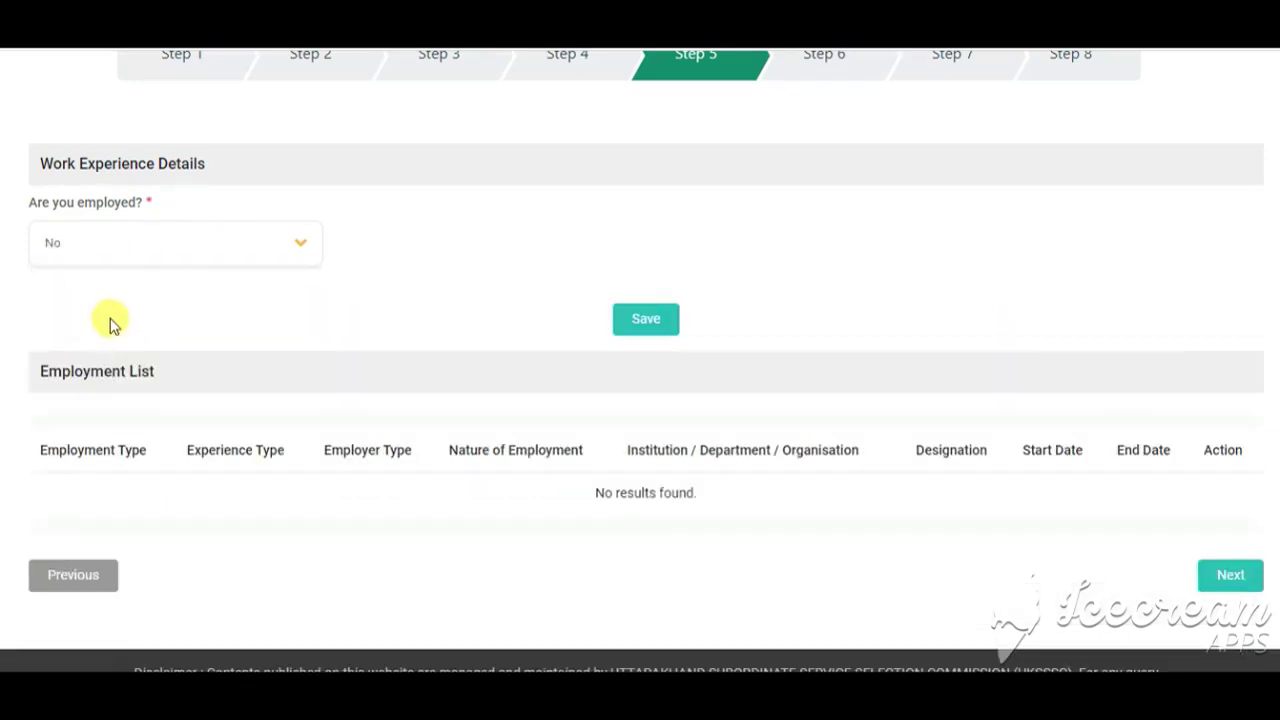
click(630, 325)
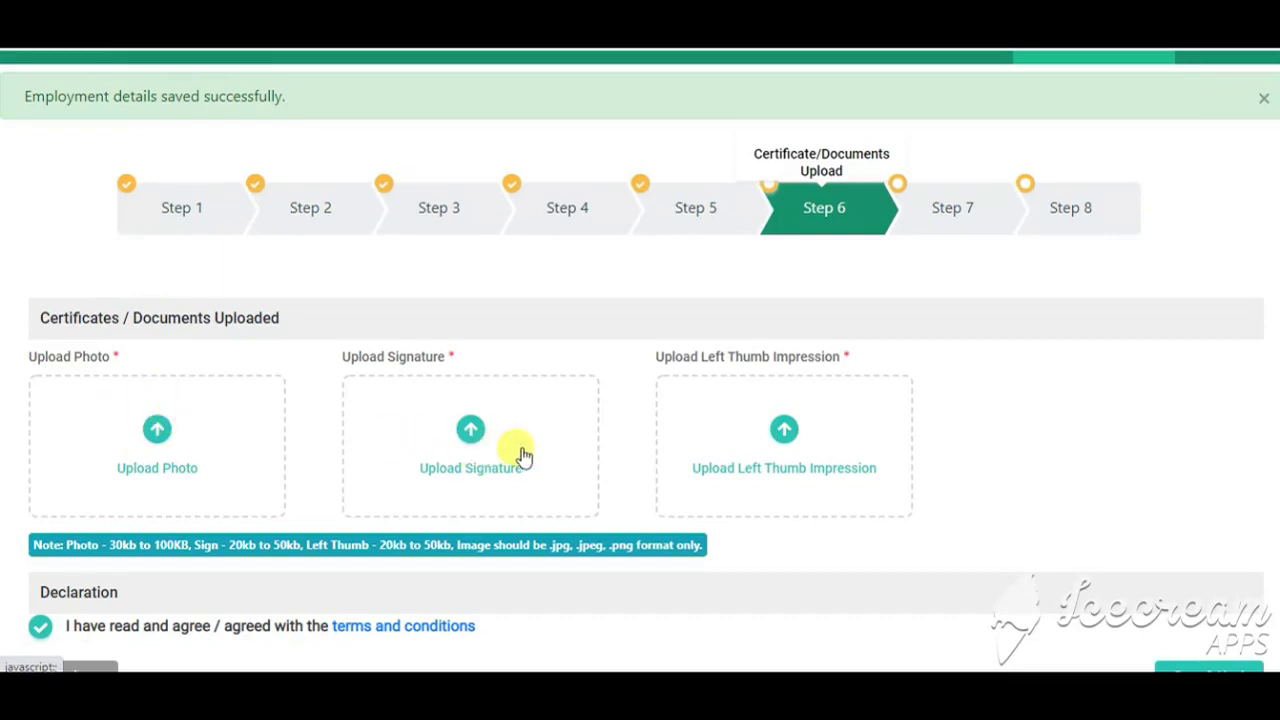
Step: Scroll down the Certificates/Documents Upload page
scroll(776, 462, down, 2)
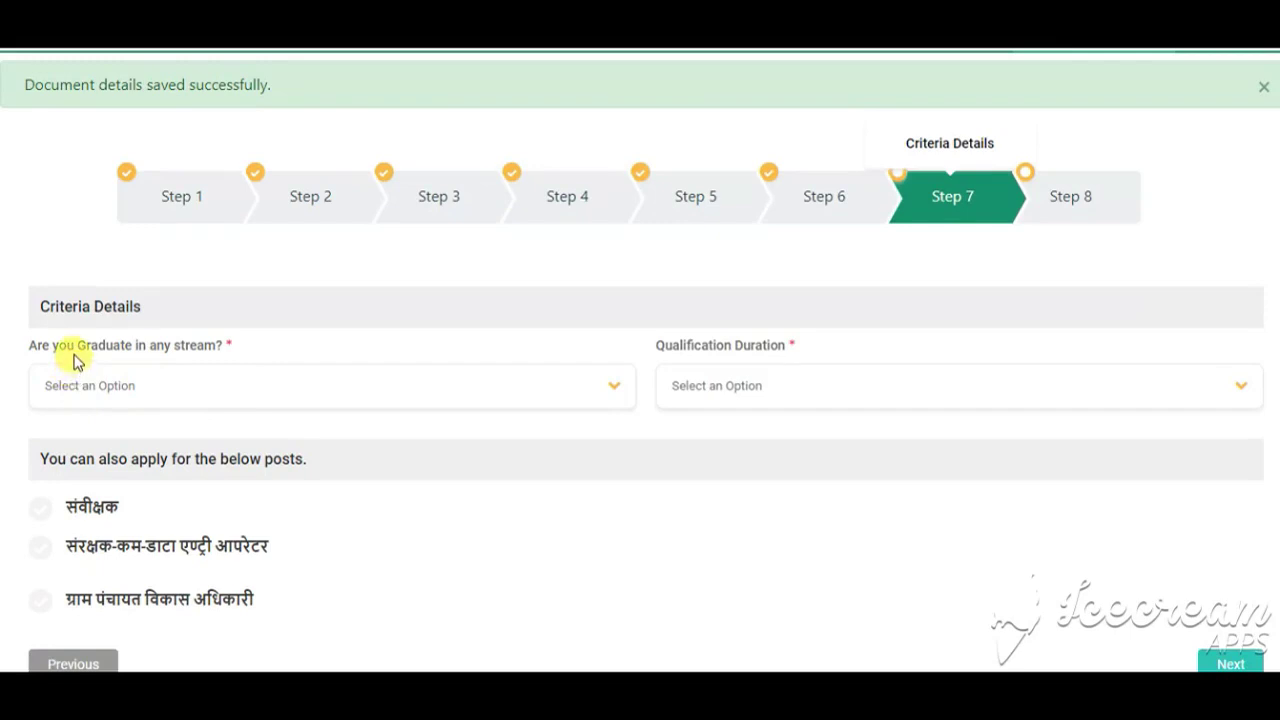
Step: Answer Yes to being a graduate with a 3 Years qualification duration
click(212, 388)
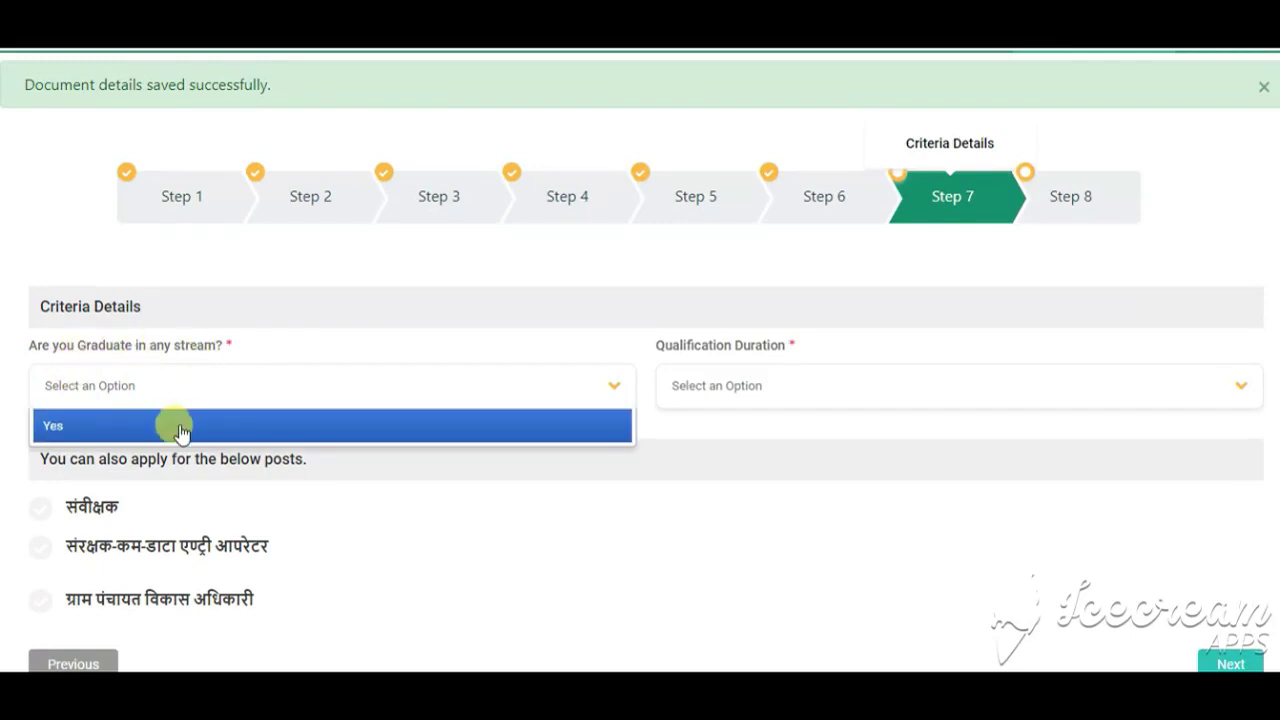
click(177, 428)
click(762, 394)
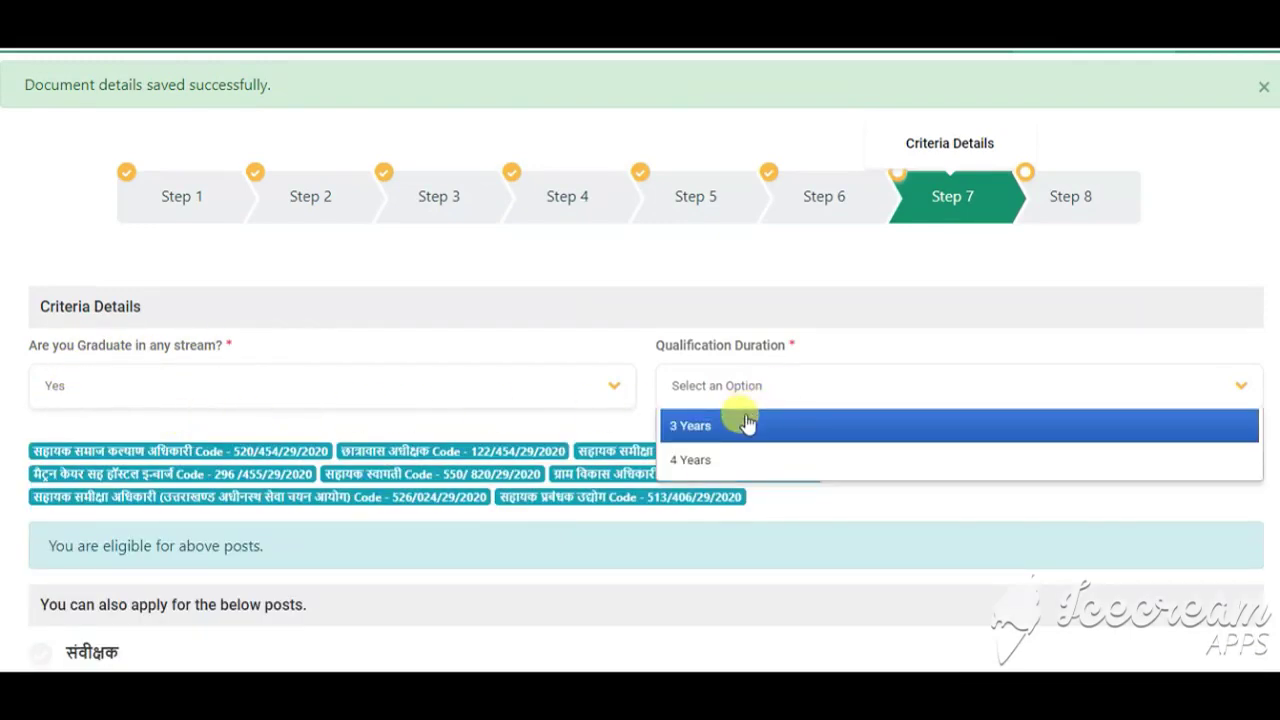
click(745, 424)
scroll(600, 425, down, 3)
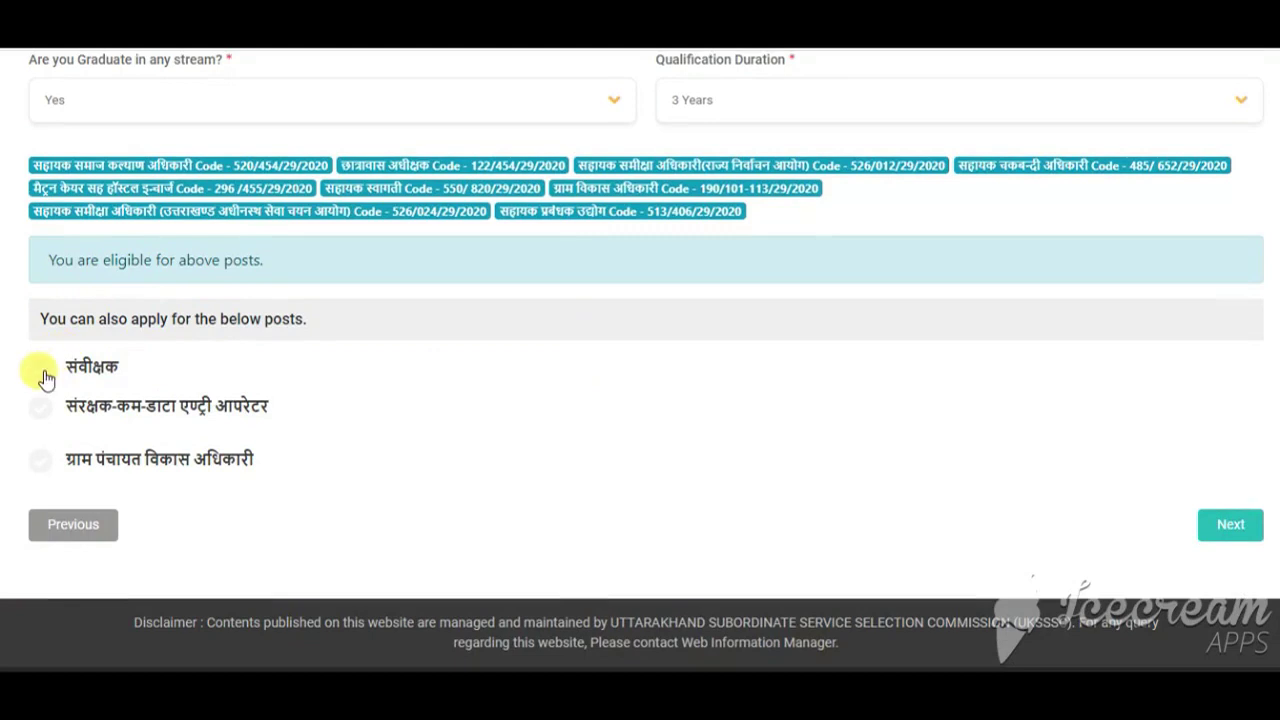
Step: Add the संवीक्षक post, answer Yes for Hindi and English, and continue to preview
click(42, 372)
scroll(227, 377, down, 1)
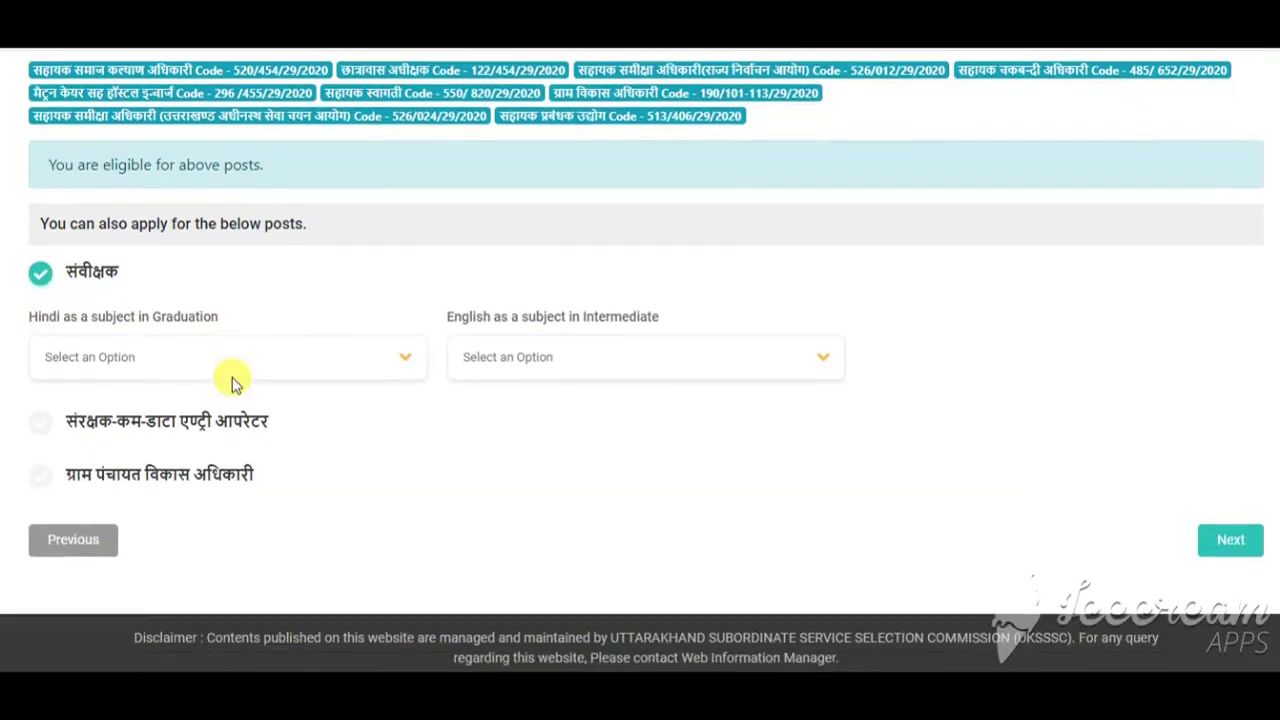
click(137, 357)
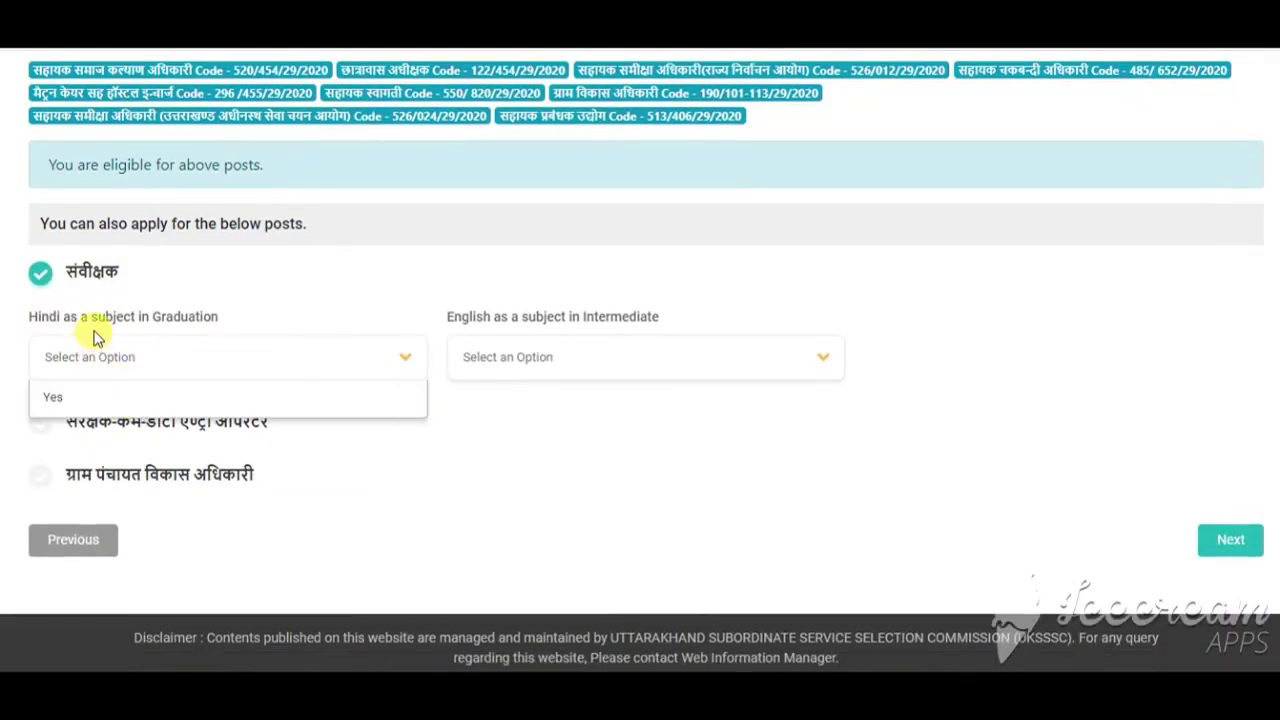
click(129, 397)
click(662, 376)
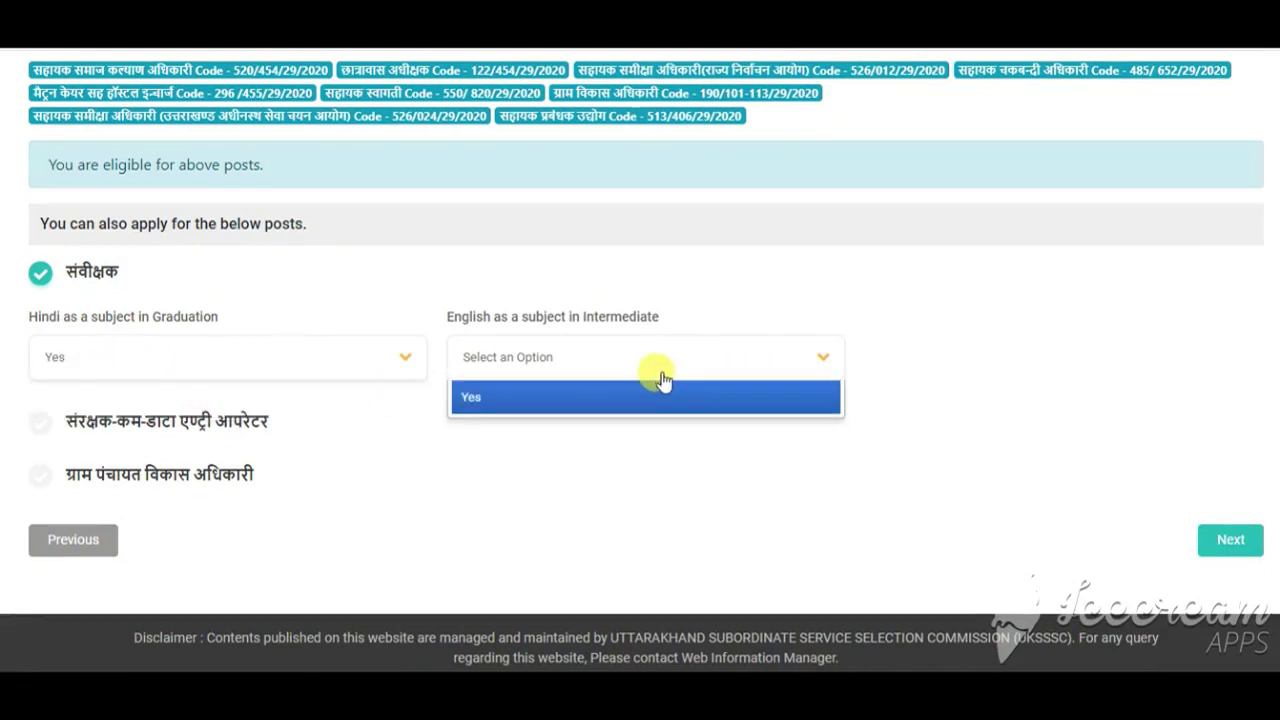
click(574, 400)
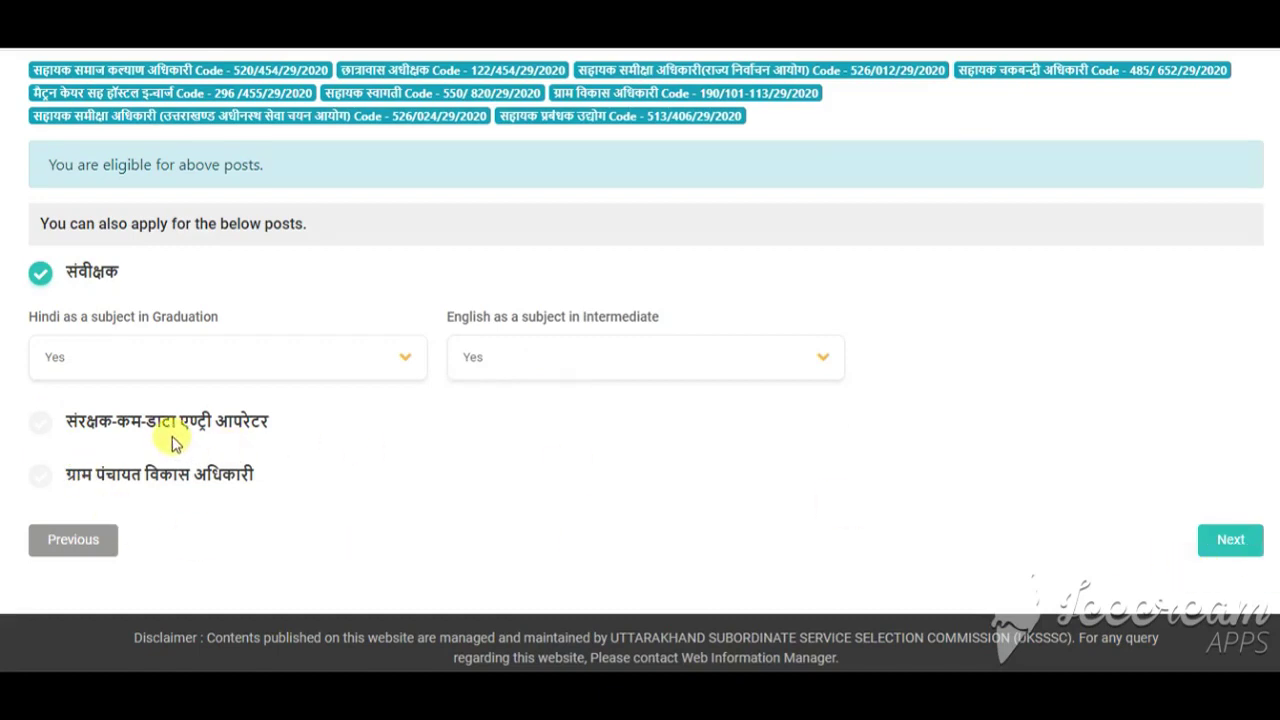
click(1224, 545)
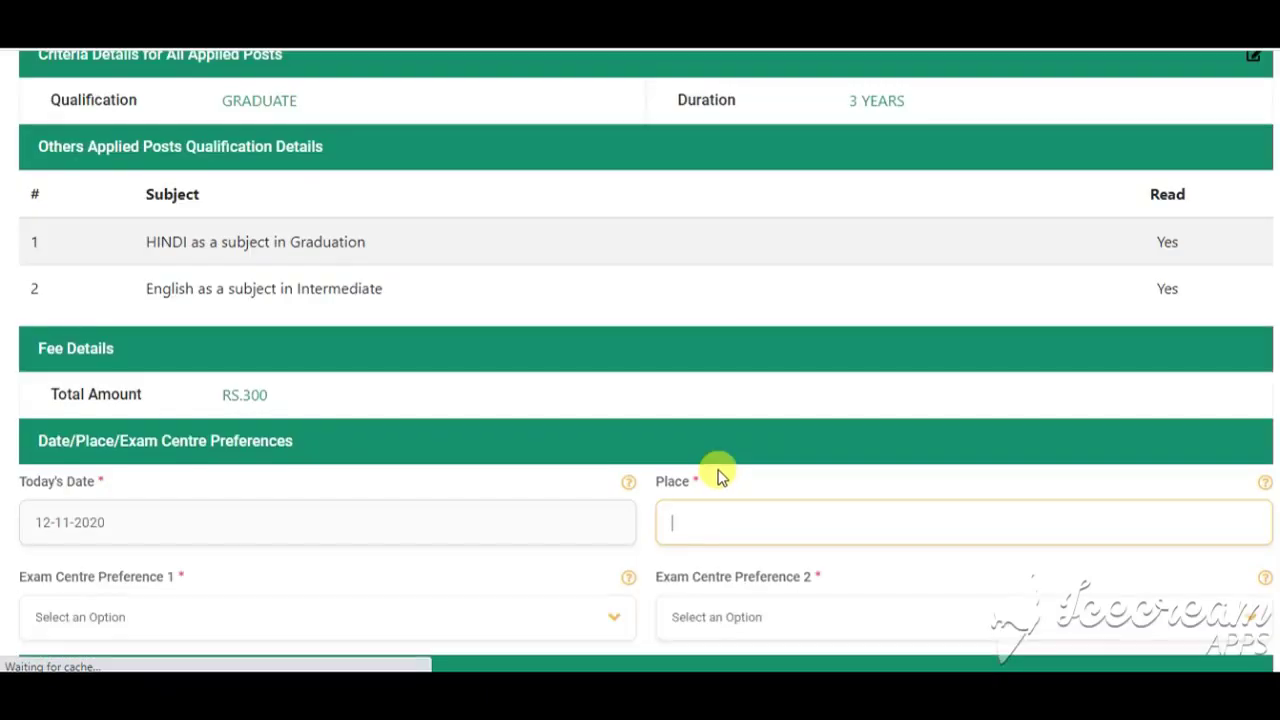
Step: Choose Almora as exam centre preference 1 and Chamoli as preference 2, then review
scroll(720, 474, down, 3)
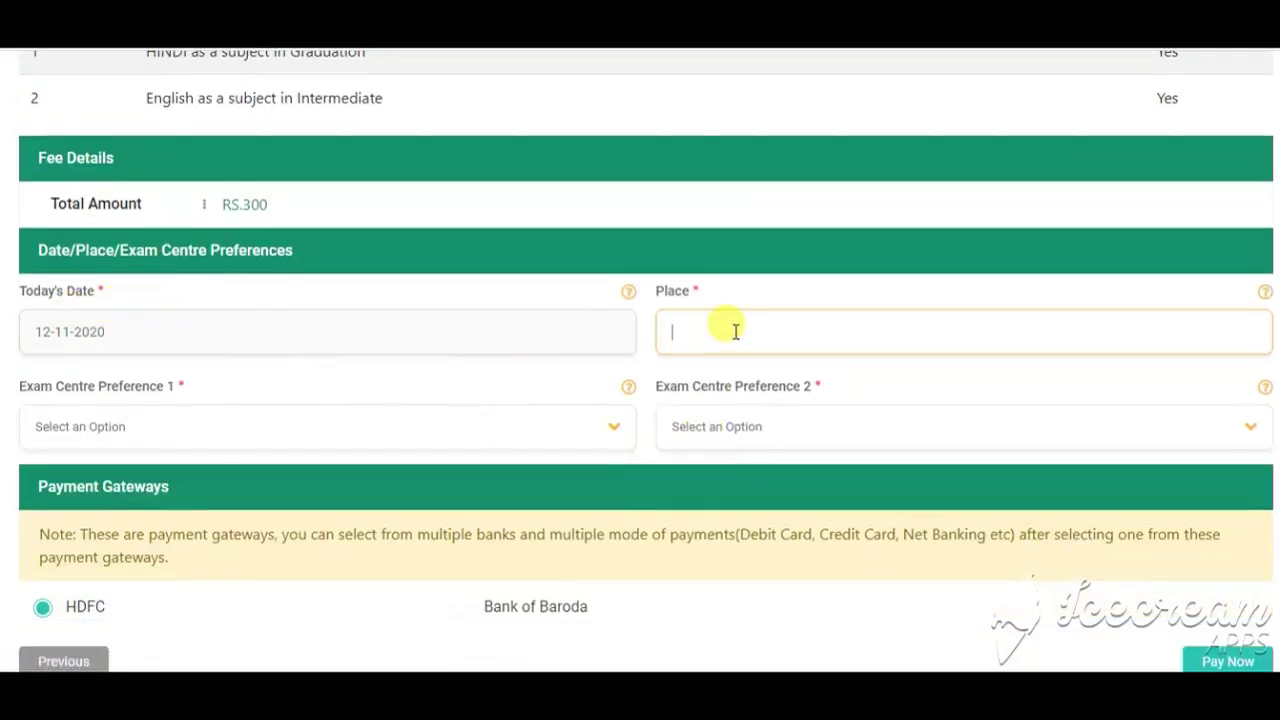
click(143, 426)
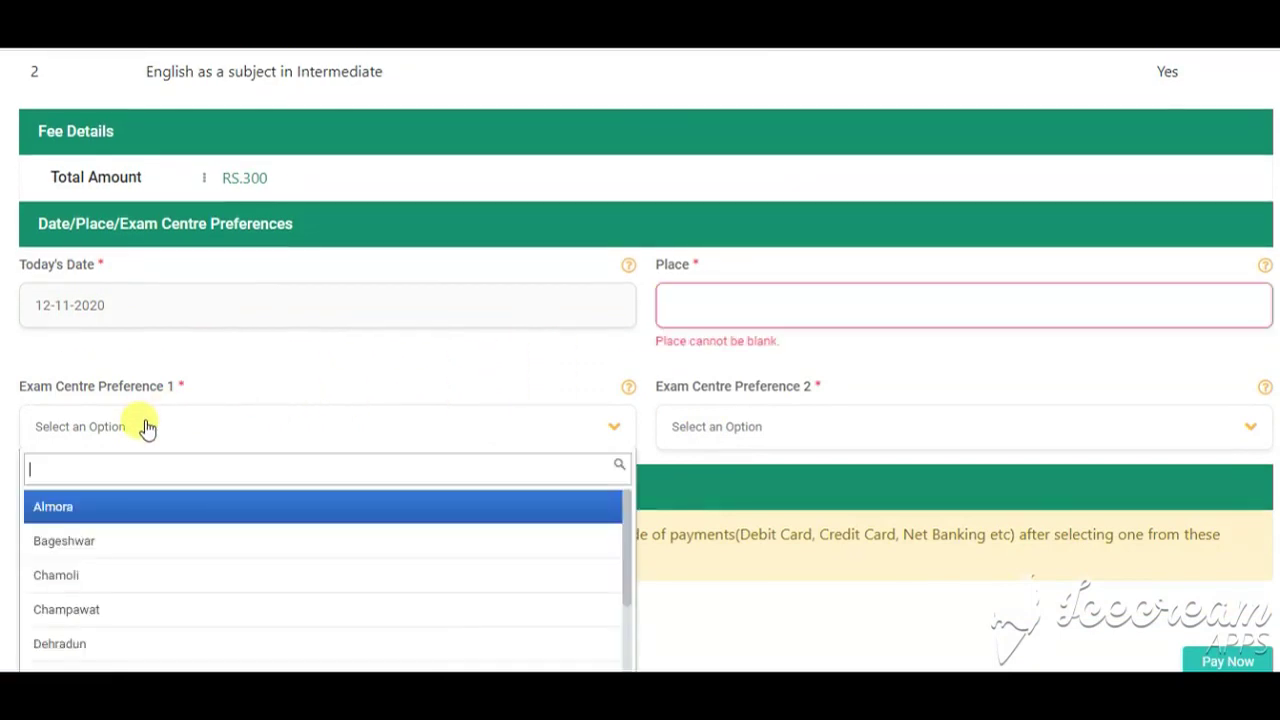
click(116, 516)
click(740, 428)
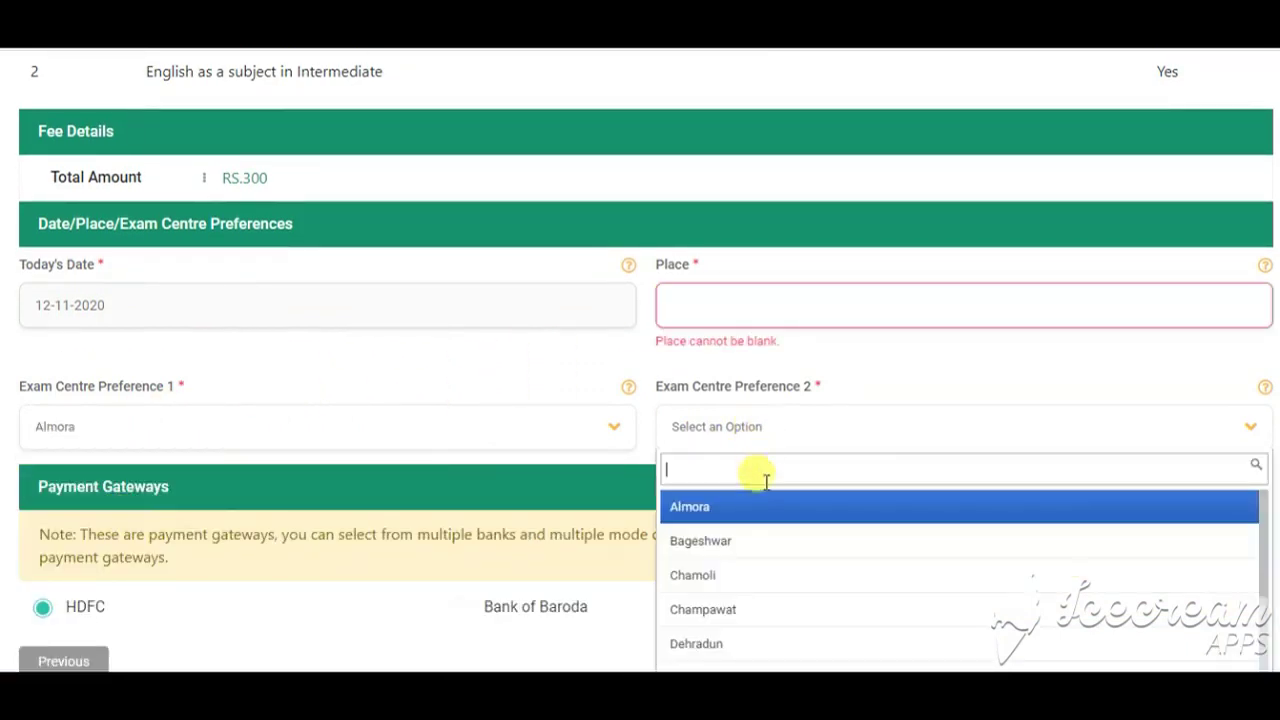
click(733, 578)
scroll(313, 424, down, 3)
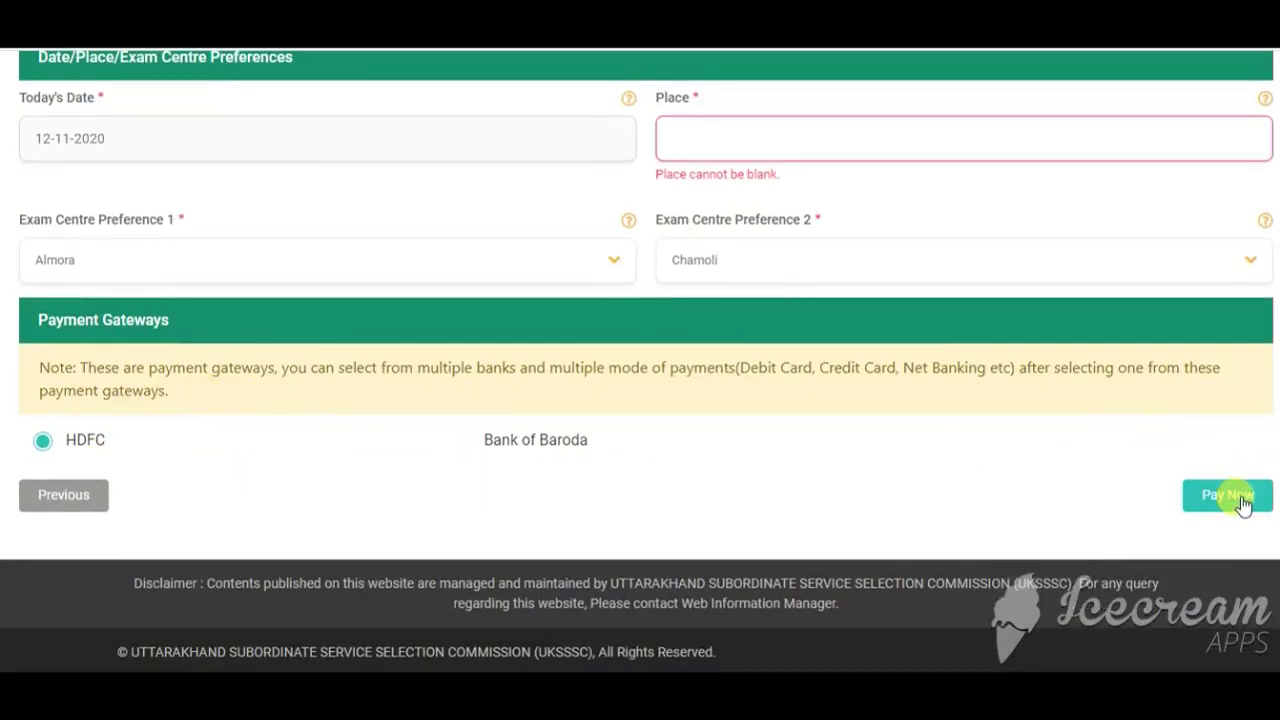
scroll(1200, 480, up, 8)
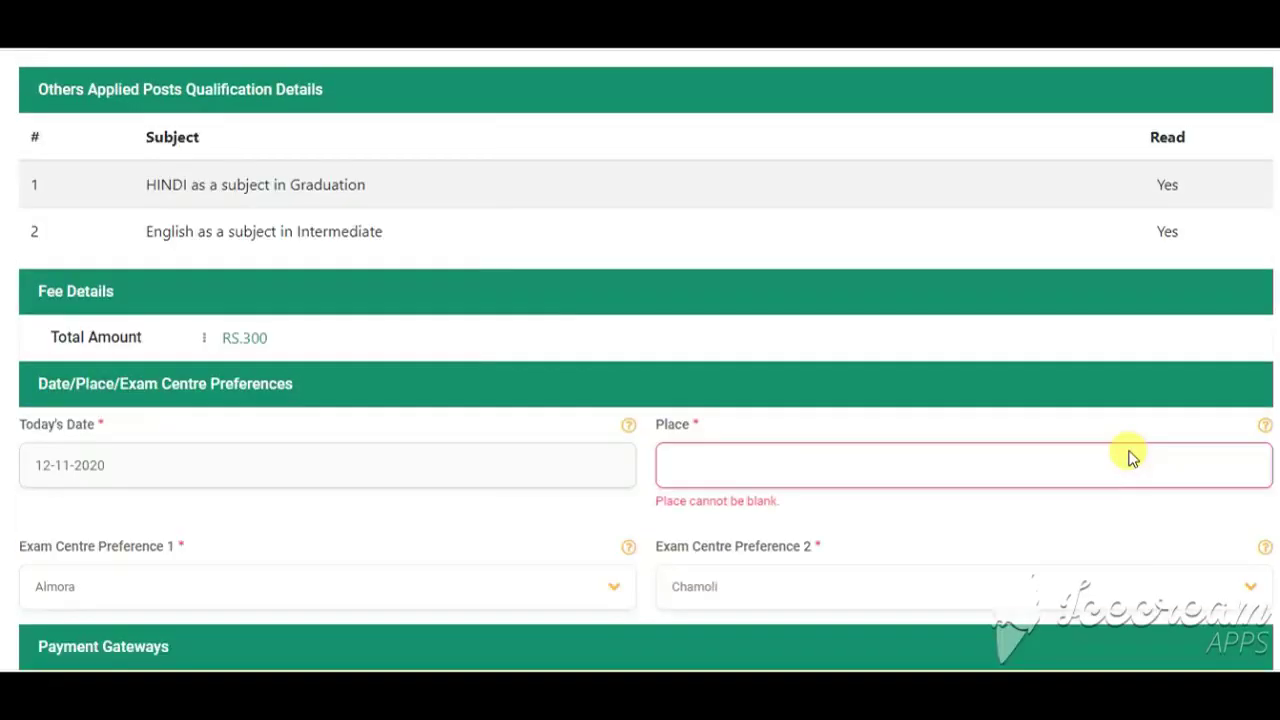
scroll(953, 378, up, 13)
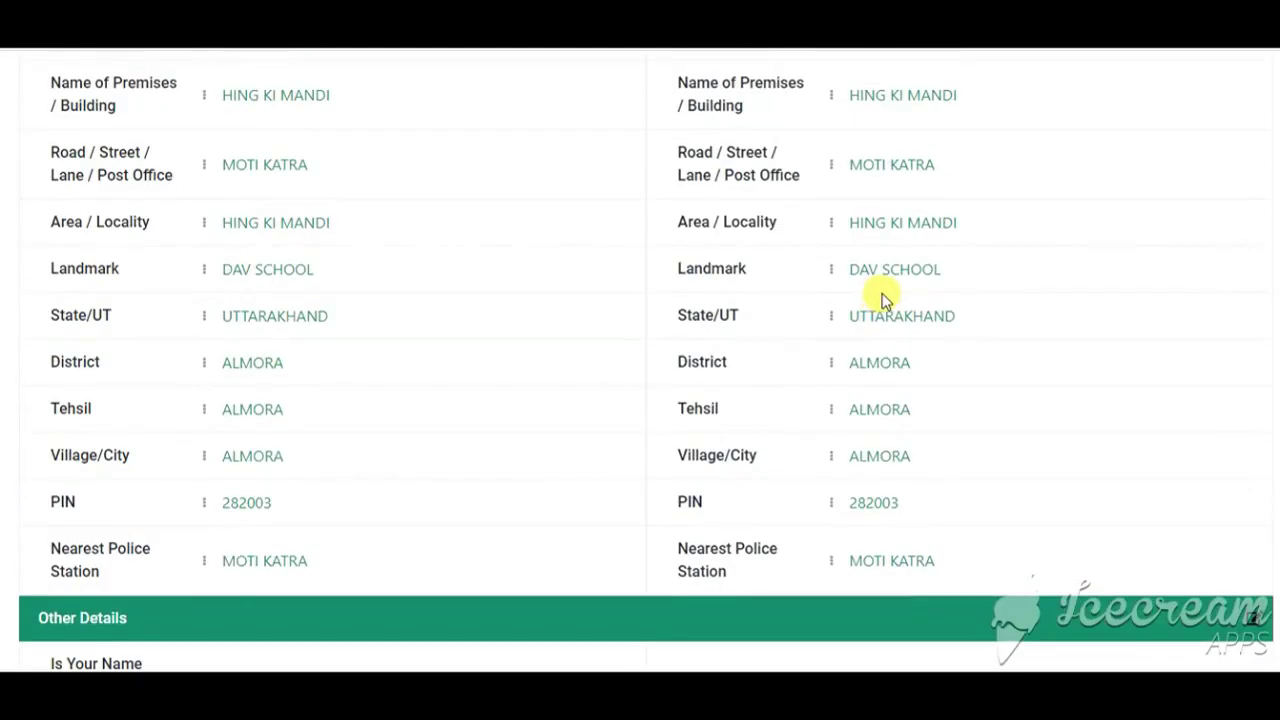
scroll(889, 299, up, 1)
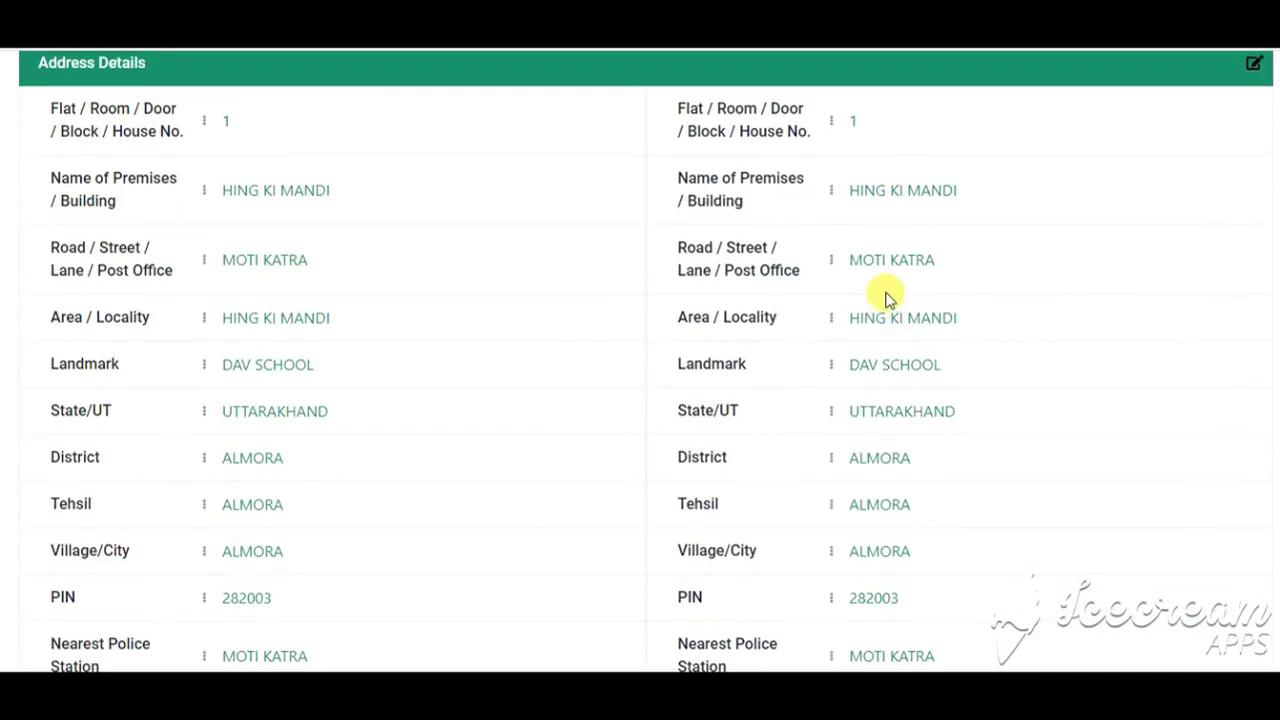